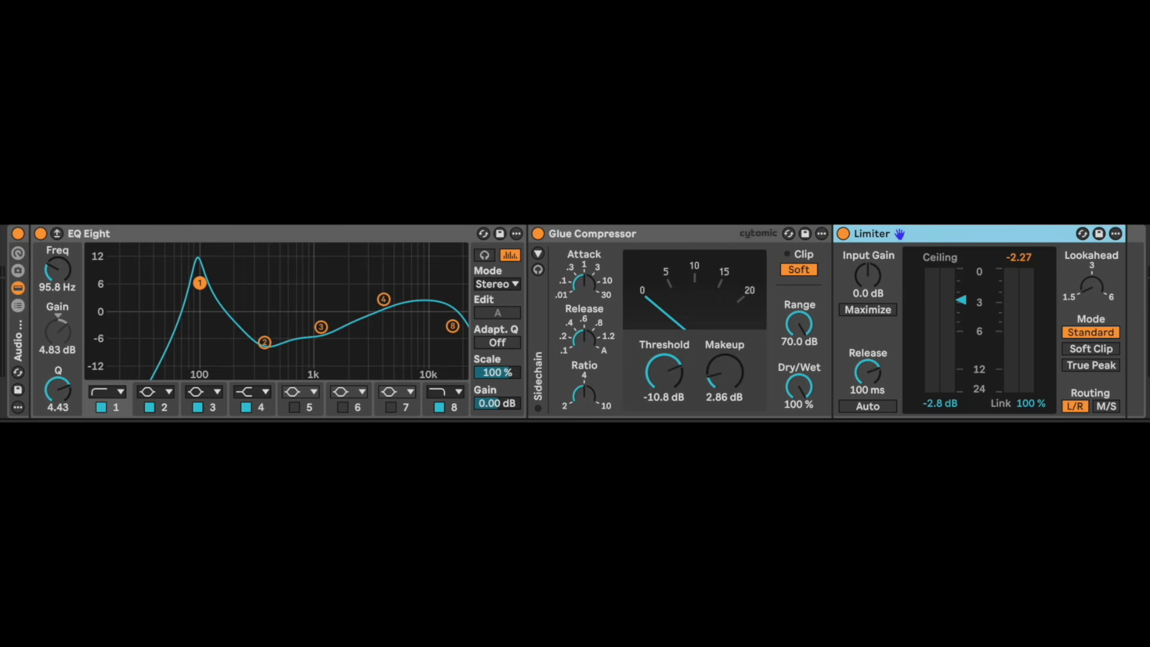
- Load an Envelope MIDI device onto the Drum Rack's C1 pad and name the pad Looper 1
left_click(305, 134)
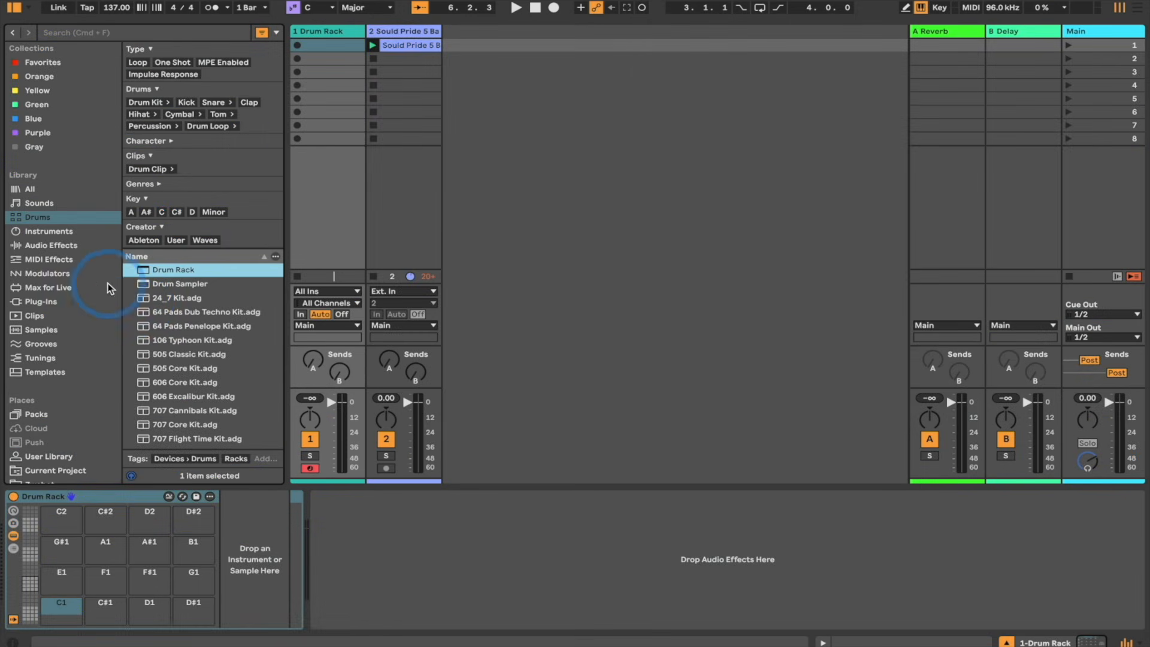
left_click(69, 259)
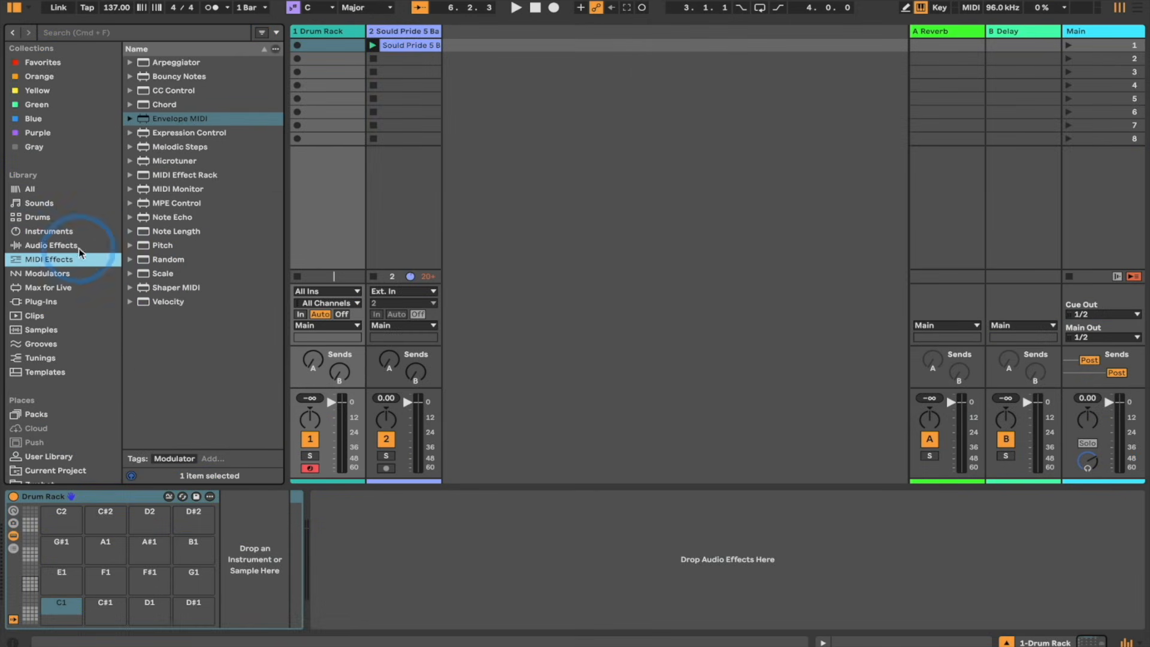
left_click(152, 121)
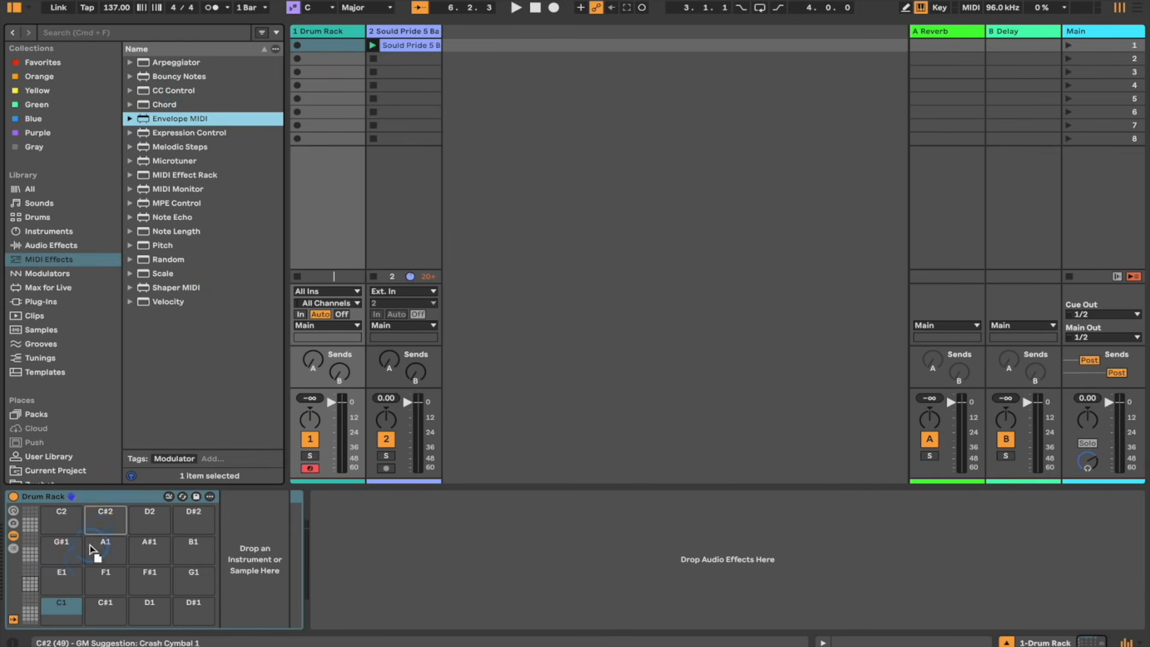
left_click(59, 613)
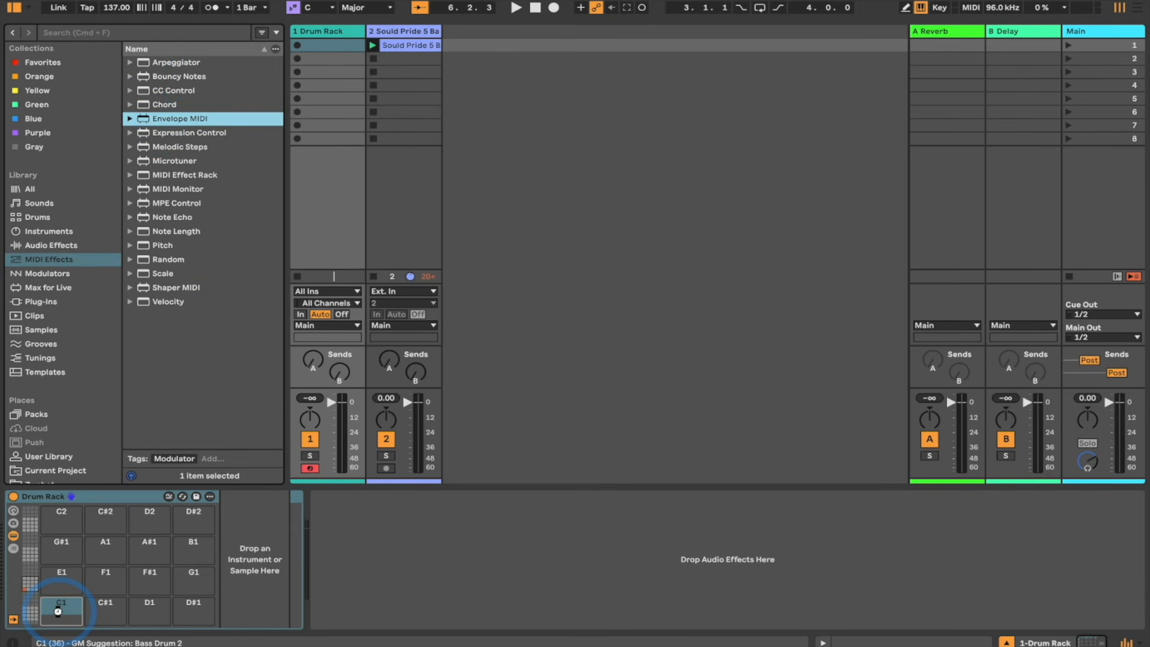
left_click_drag(58, 611, 60, 615)
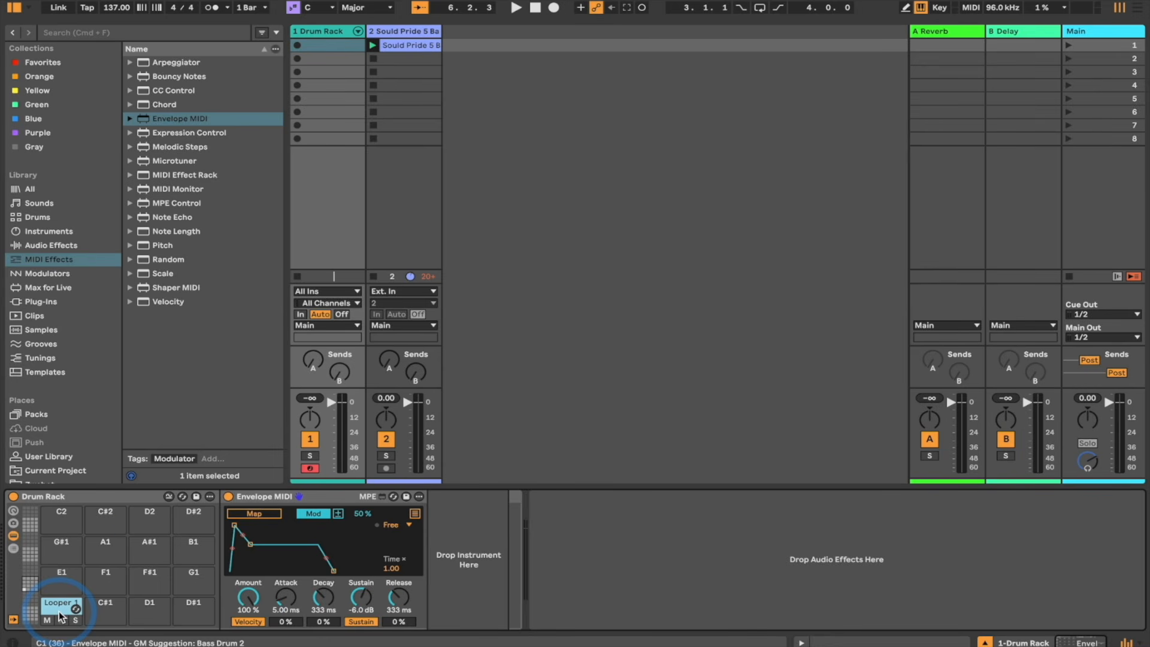
- Shape the envelope with 0.10 ms attack, 0.0 dB sustain and 1.50 ms release, switch it to Remote, and disable Velocity
left_click_drag(250, 543, 231, 525)
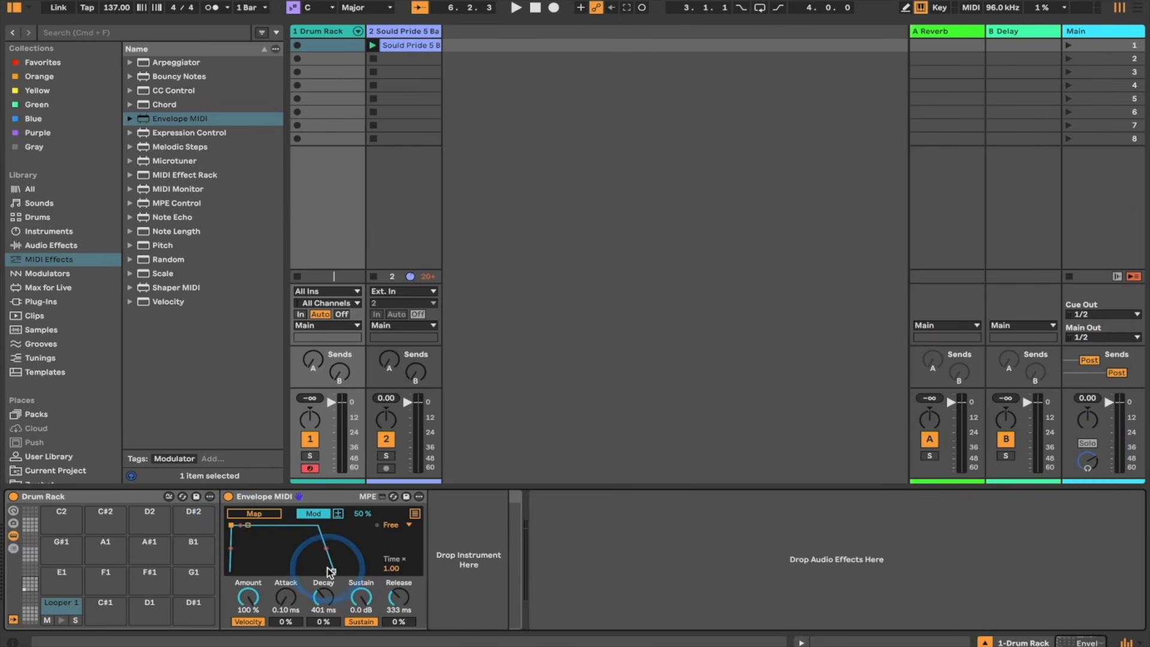
left_click_drag(329, 570, 317, 570)
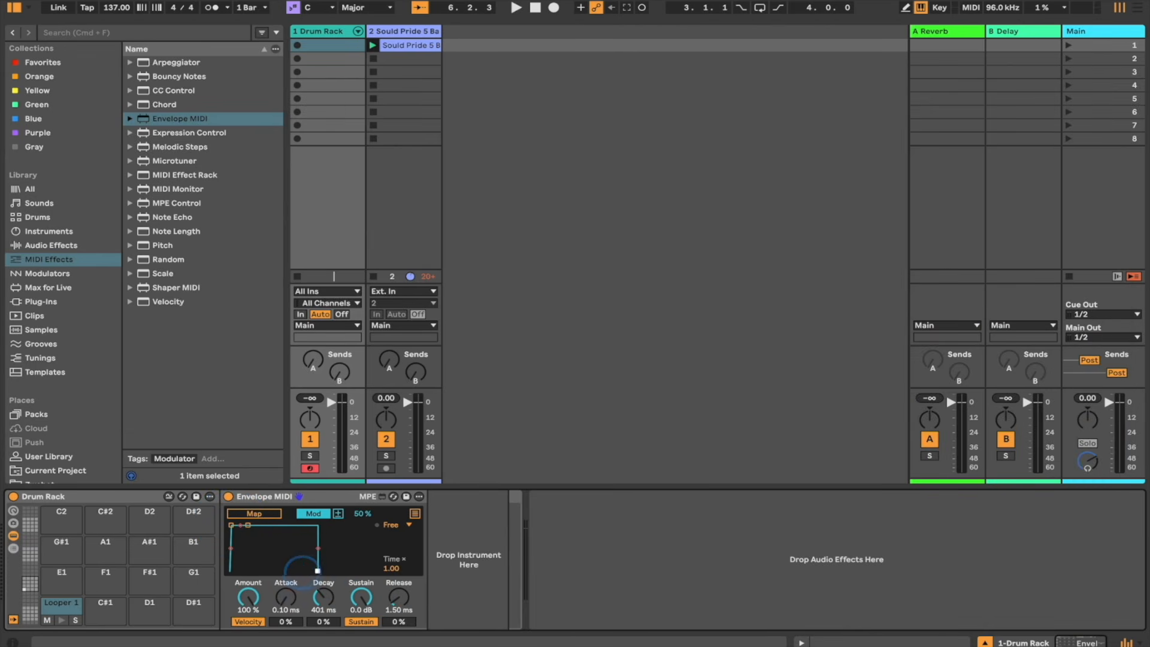
left_click(323, 518)
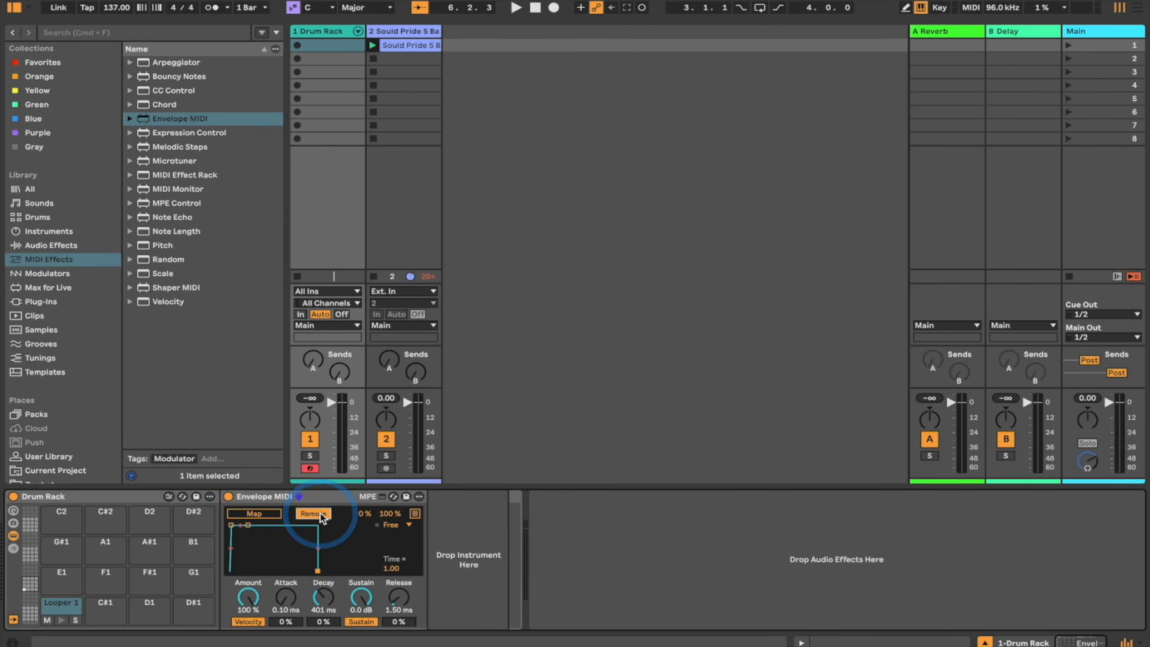
left_click(259, 622)
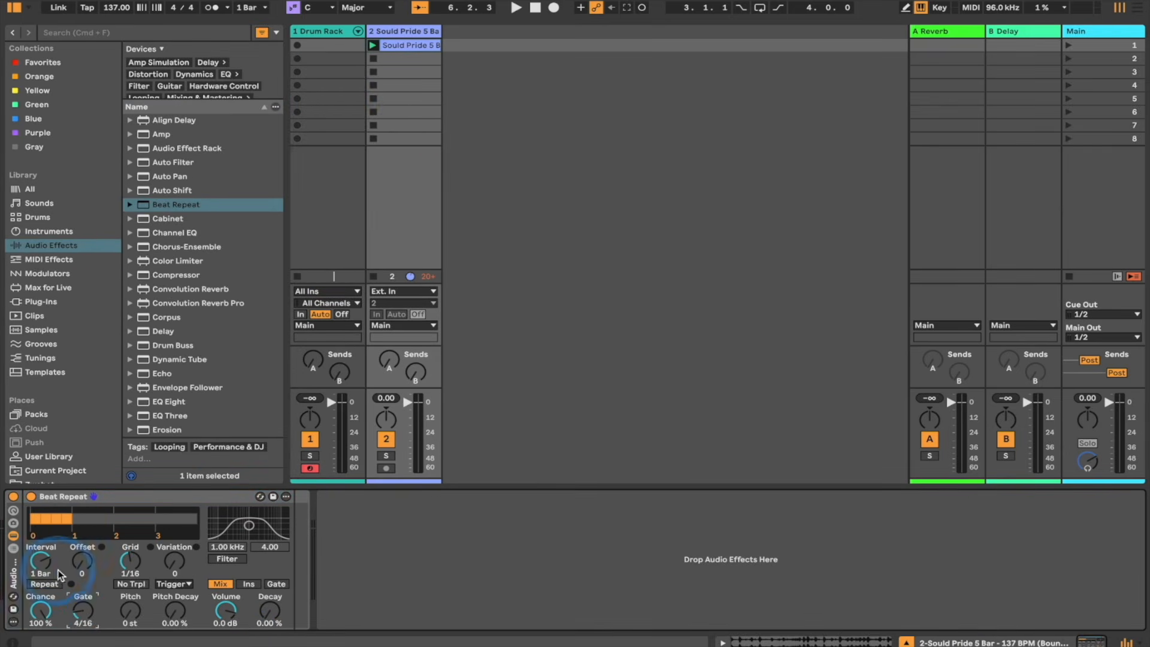
- Set the audio track's Beat Repeat to a 1/4 Interval and 1/96 Grid, and preview it briefly
left_click_drag(59, 575, 60, 584)
left_click_drag(129, 561, 130, 578)
left_click(404, 91)
key("space")
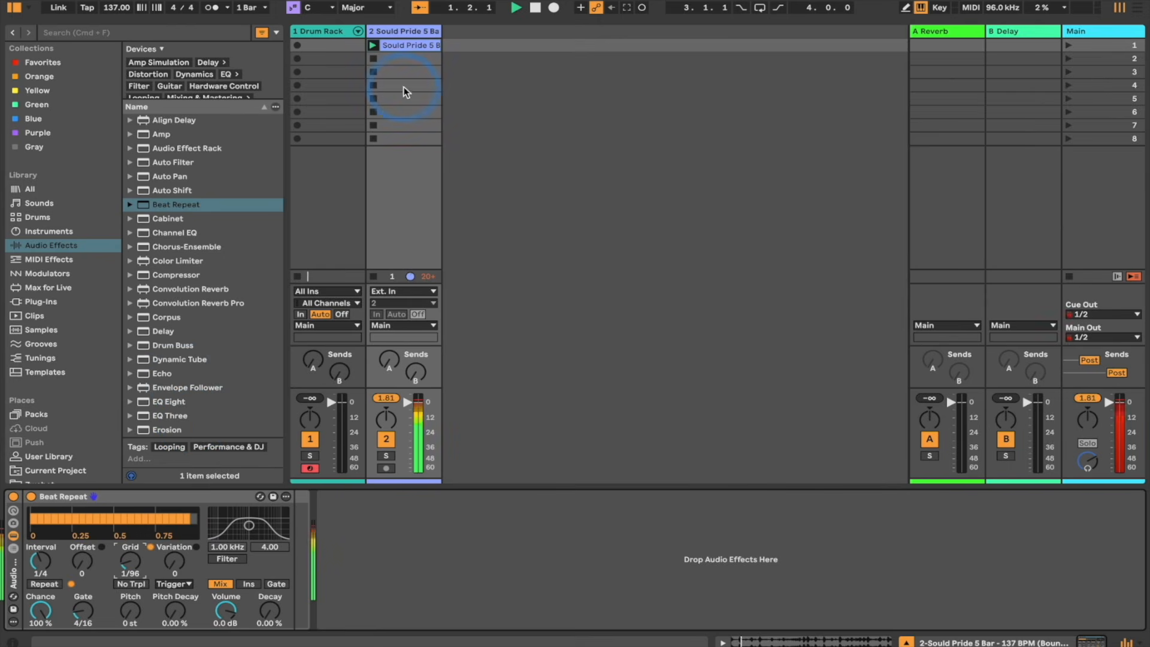
key("space")
- Map the Looper 1 envelope to Beat Repeat's Repeat switch and set its Chance to 0%
left_click(326, 31)
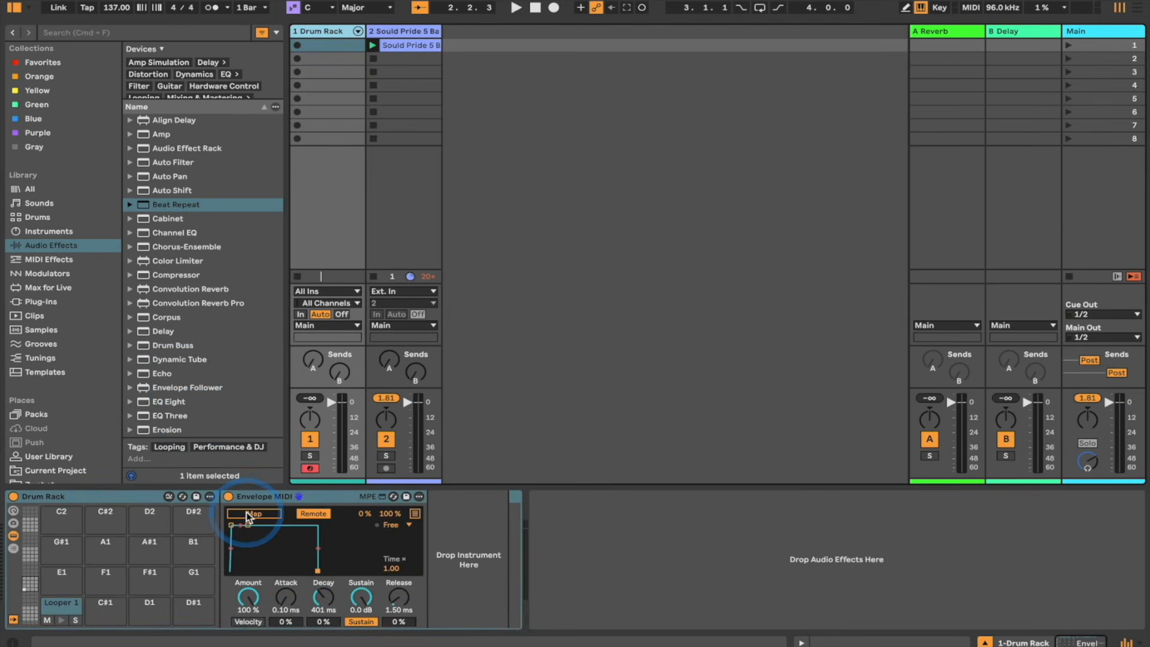
left_click(248, 515)
left_click(411, 79)
left_click(100, 497)
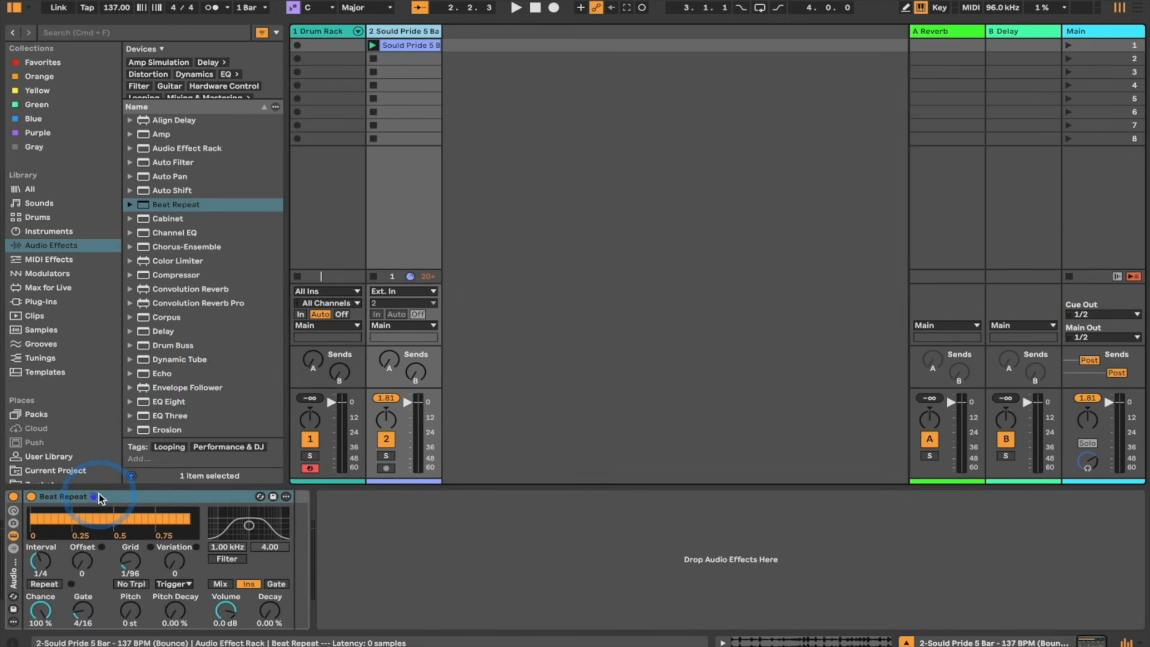
left_click(44, 584)
left_click(40, 617)
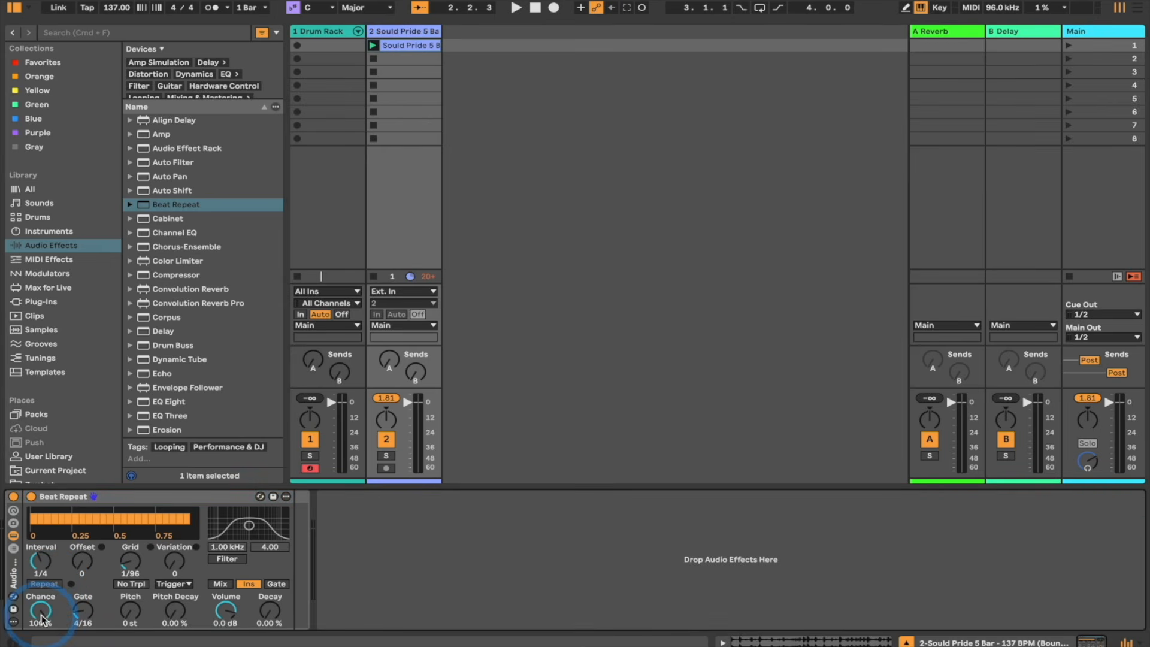
- Duplicate the Looper 1 pad as Looper 2 and map its envelope to the second Beat Repeat's Repeat switch
left_click(390, 215)
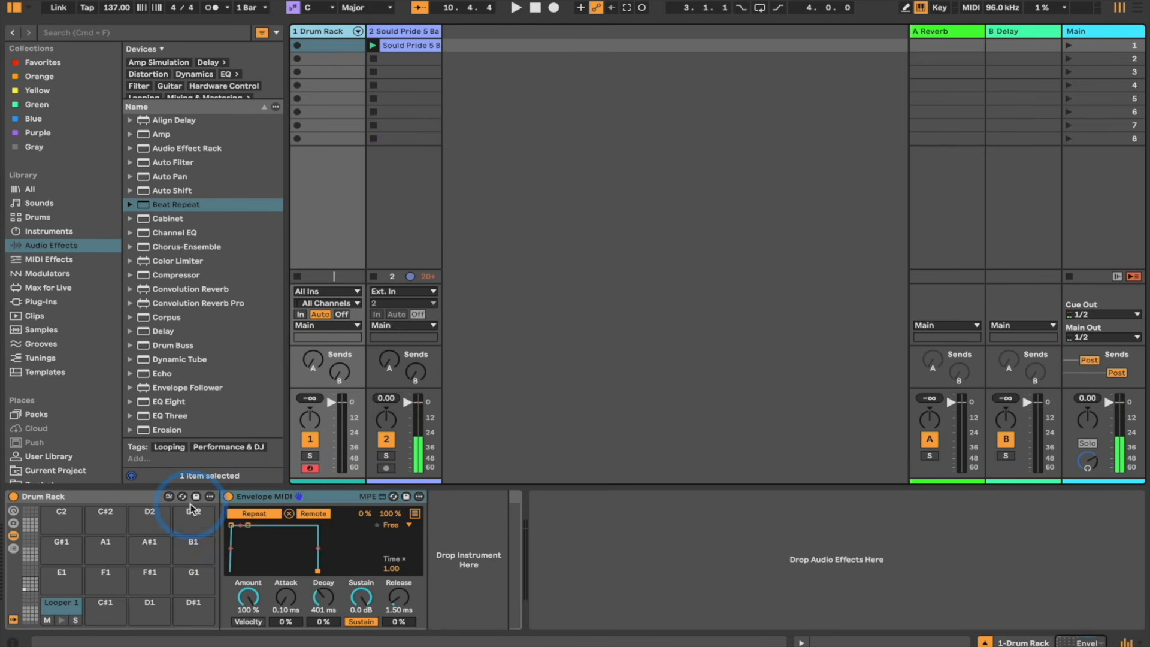
left_click(68, 606)
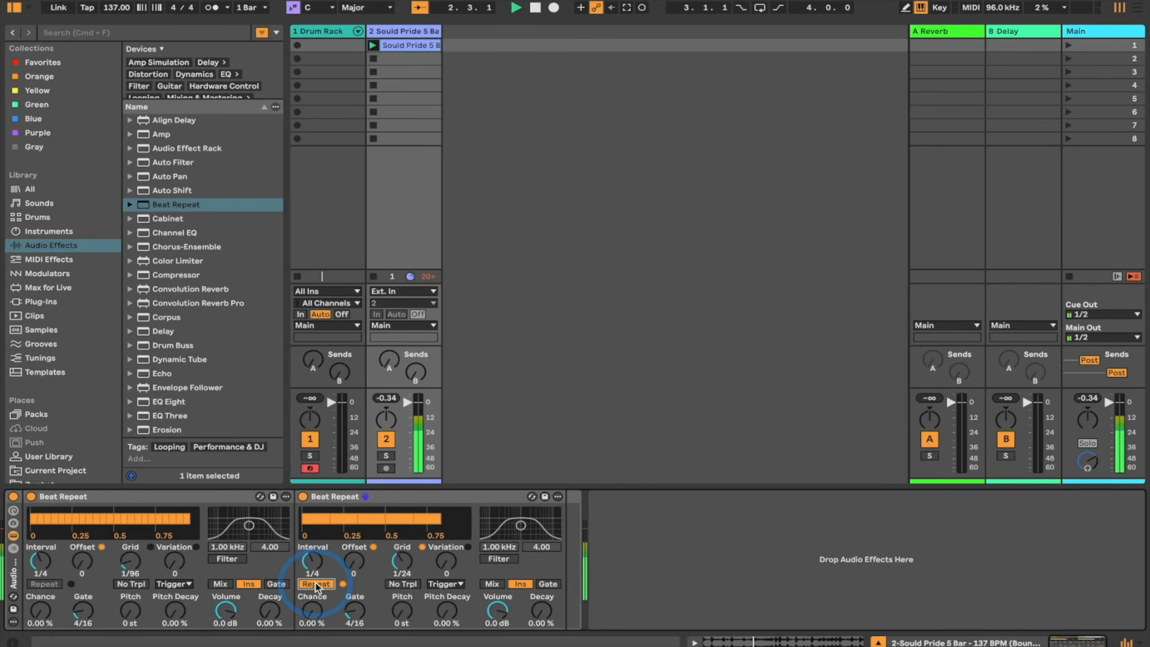
left_click(315, 584)
left_click(252, 516)
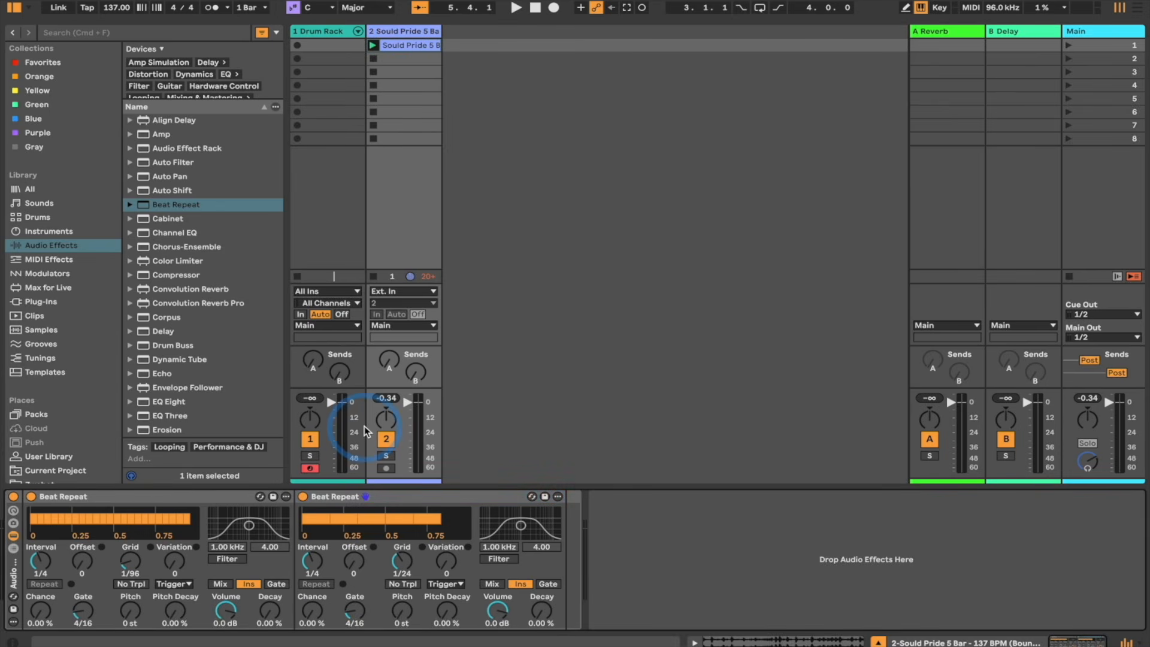
left_click(367, 431)
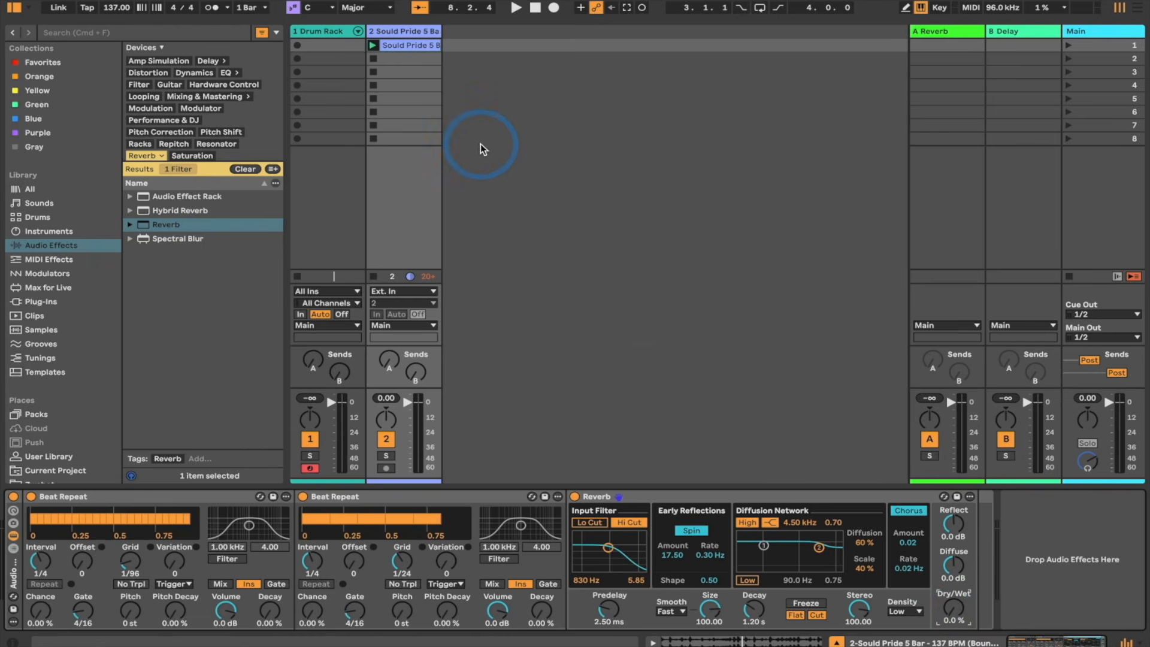
- Duplicate the Looper 2 pad onto D1 for the reverb trigger
left_click(303, 33)
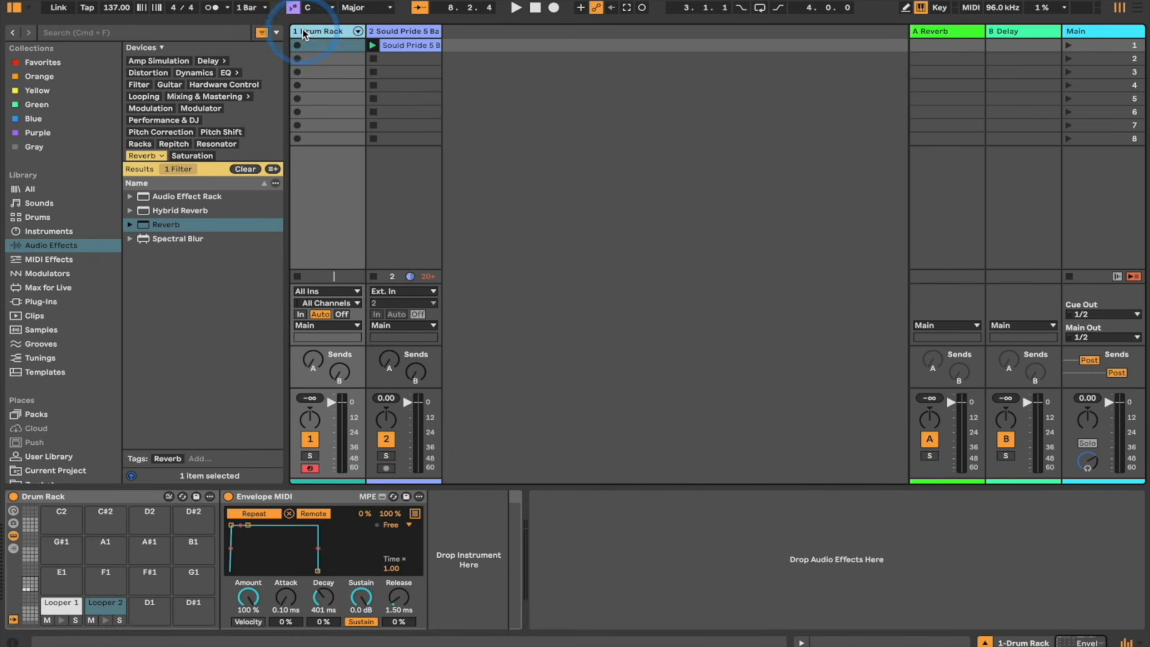
left_click(112, 606)
left_click_drag(112, 606, 148, 606)
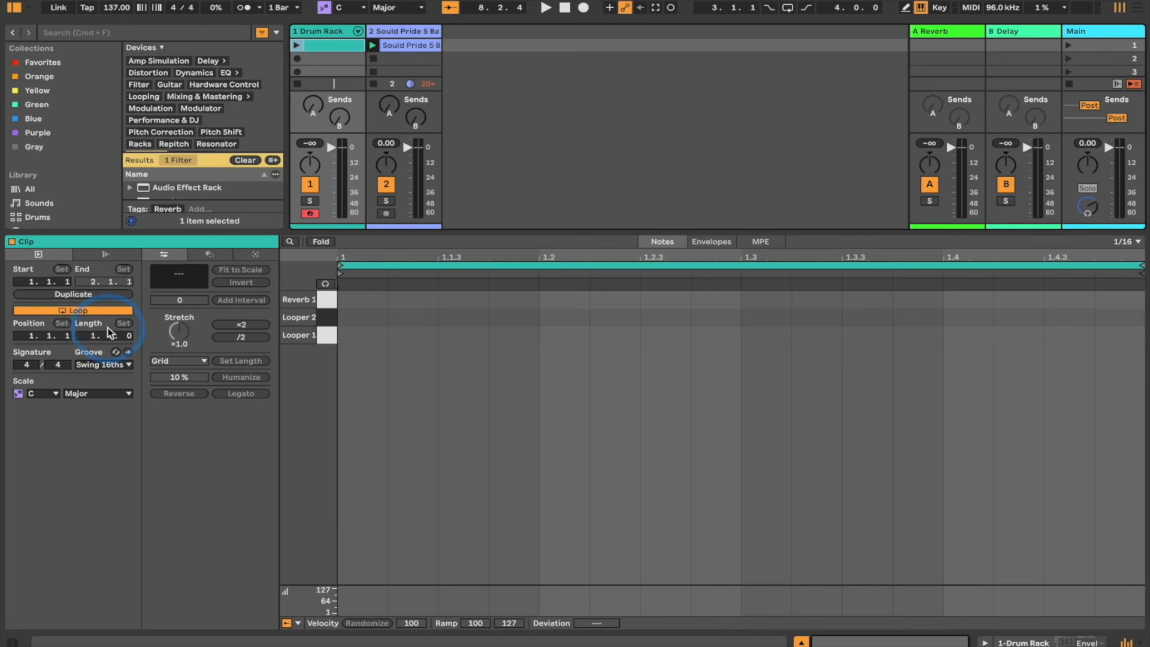
- Add a Reverb 1 note at 1.2 lasting an eighth note and launch the Drum Rack clip
left_click(629, 362)
double_click(568, 303)
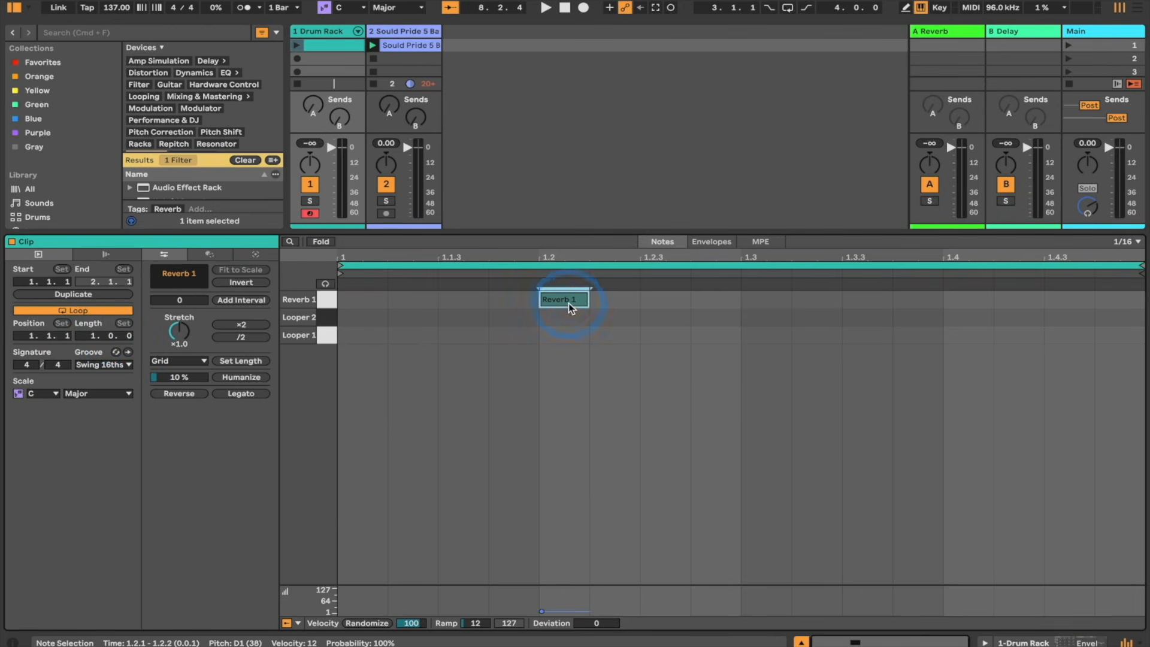
left_click_drag(588, 303, 644, 304)
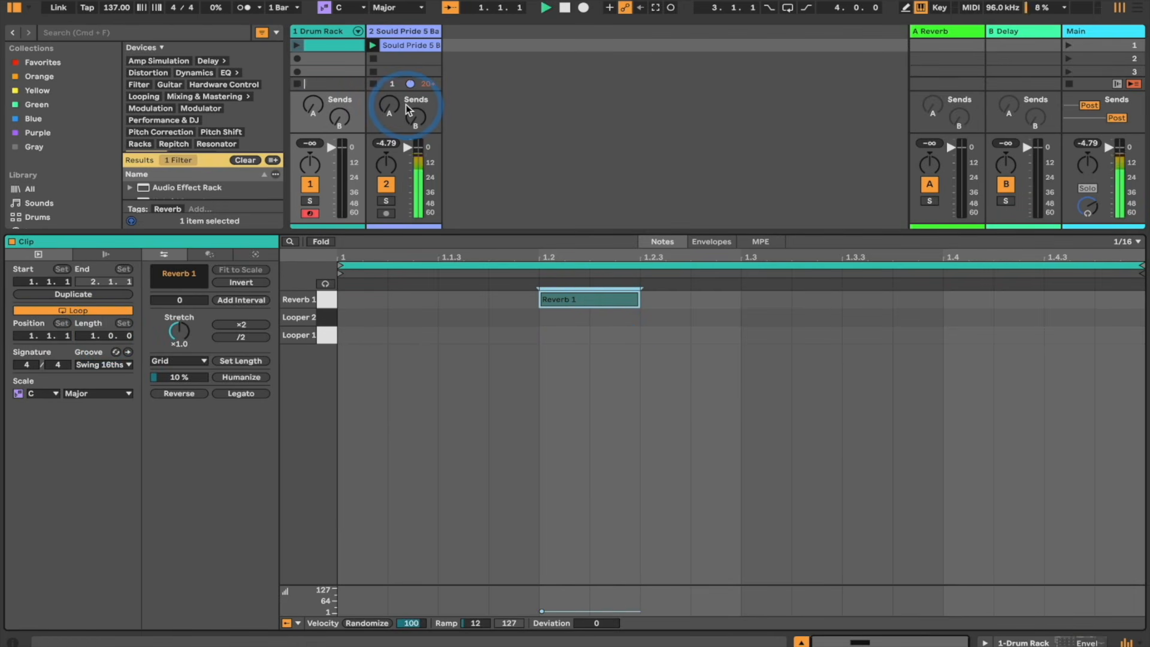
left_click(297, 45)
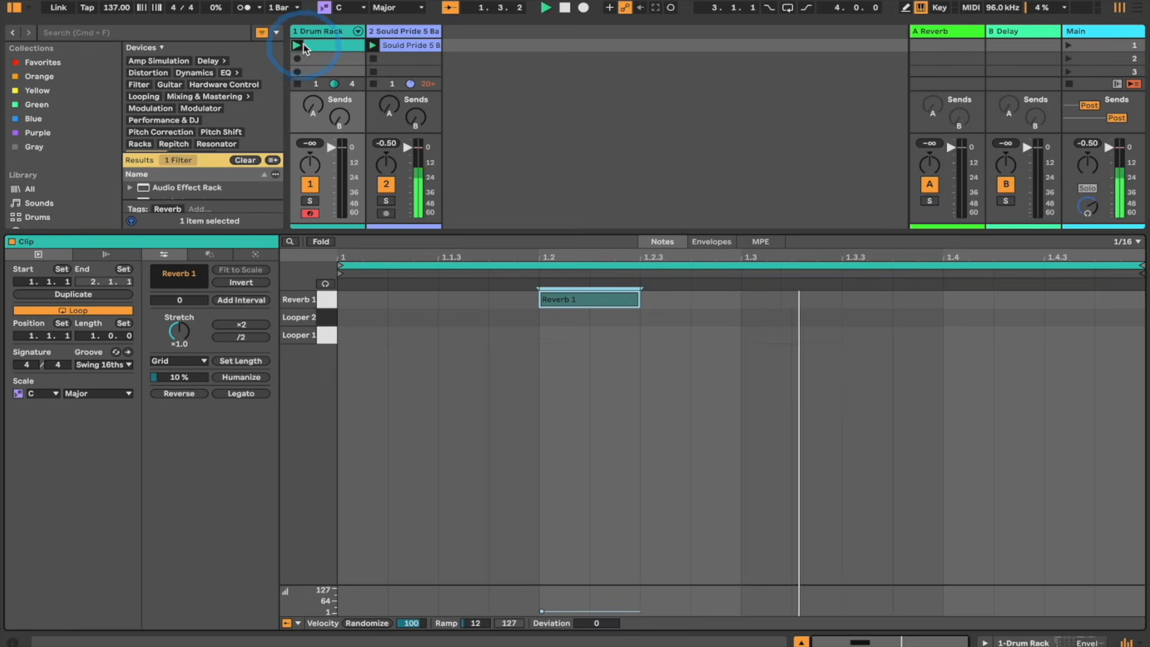
- Set the Reverb 1 envelope's maximum mapping to 58% and adjust the length of the clip's Looper 2 note starting at 1.3.4
left_click(405, 36)
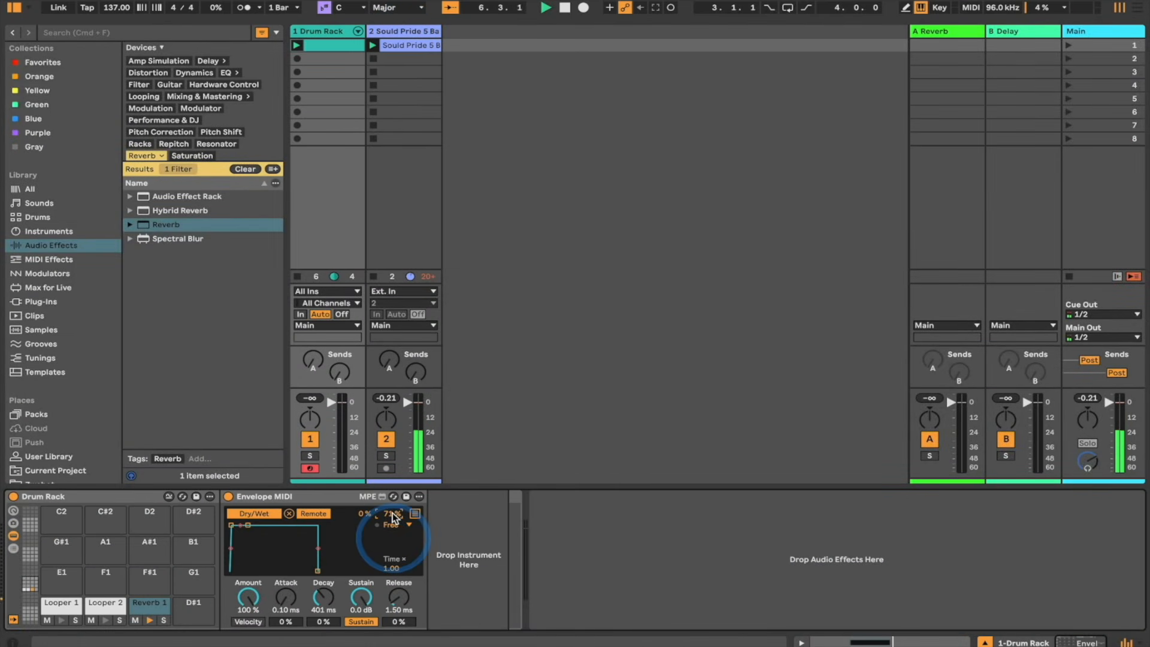
mouse_move(392, 513)
left_mouse_down()
mouse_move(392, 528)
mouse_move(392, 503)
left_mouse_up()
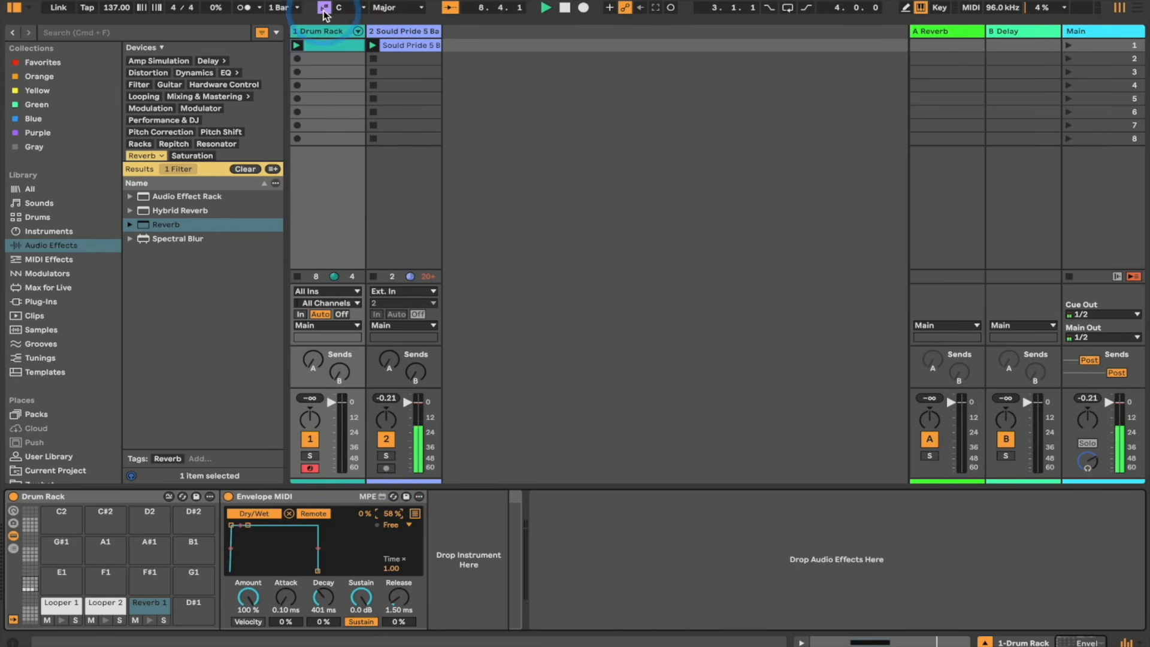
left_click(402, 32)
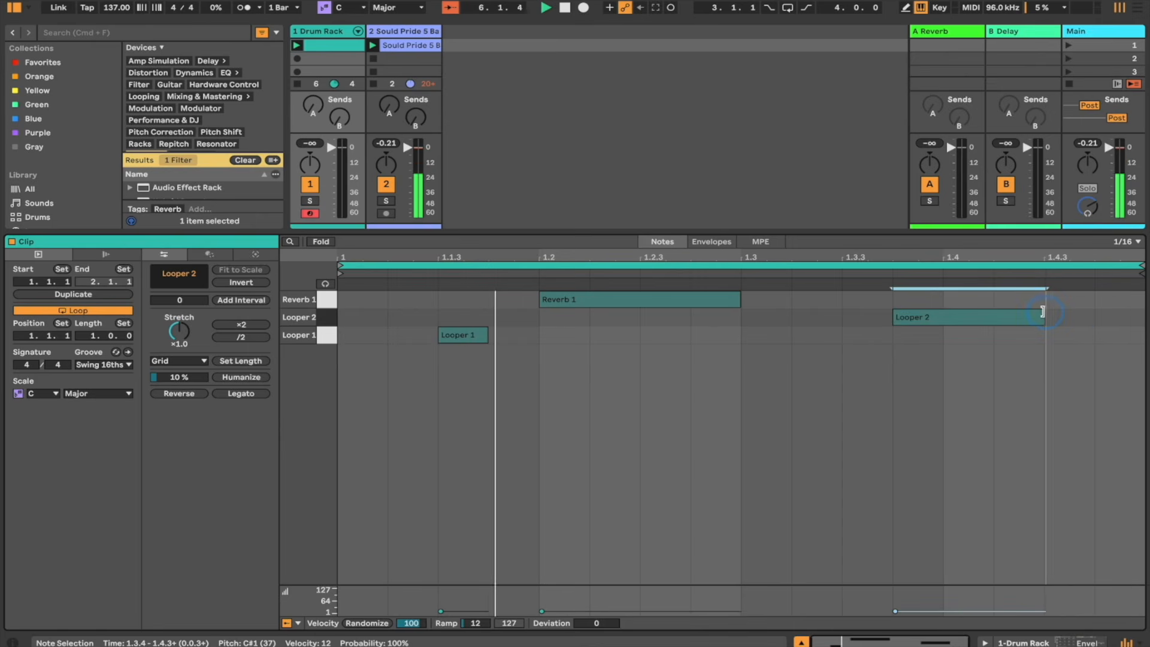
left_click_drag(1042, 311, 1039, 316)
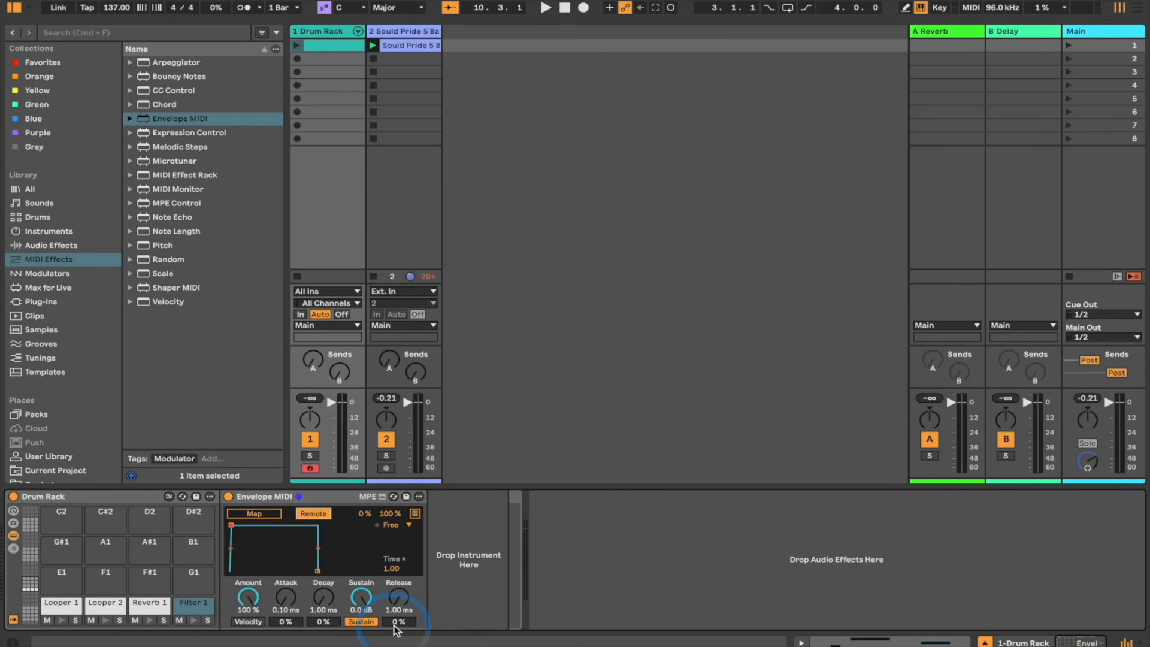
- Add a second Envelope MIDI to the Filter 1 pad, set its attack to about 304 ms, and switch it to Remote
left_click_drag(188, 121, 450, 520)
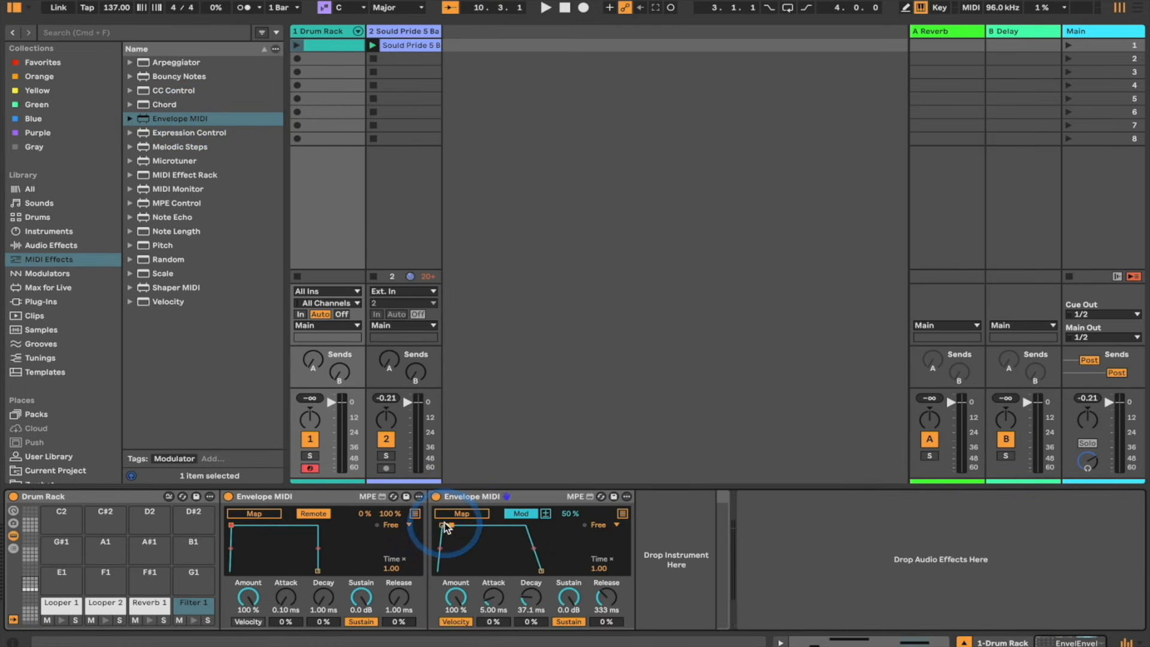
left_click_drag(453, 525, 453, 525)
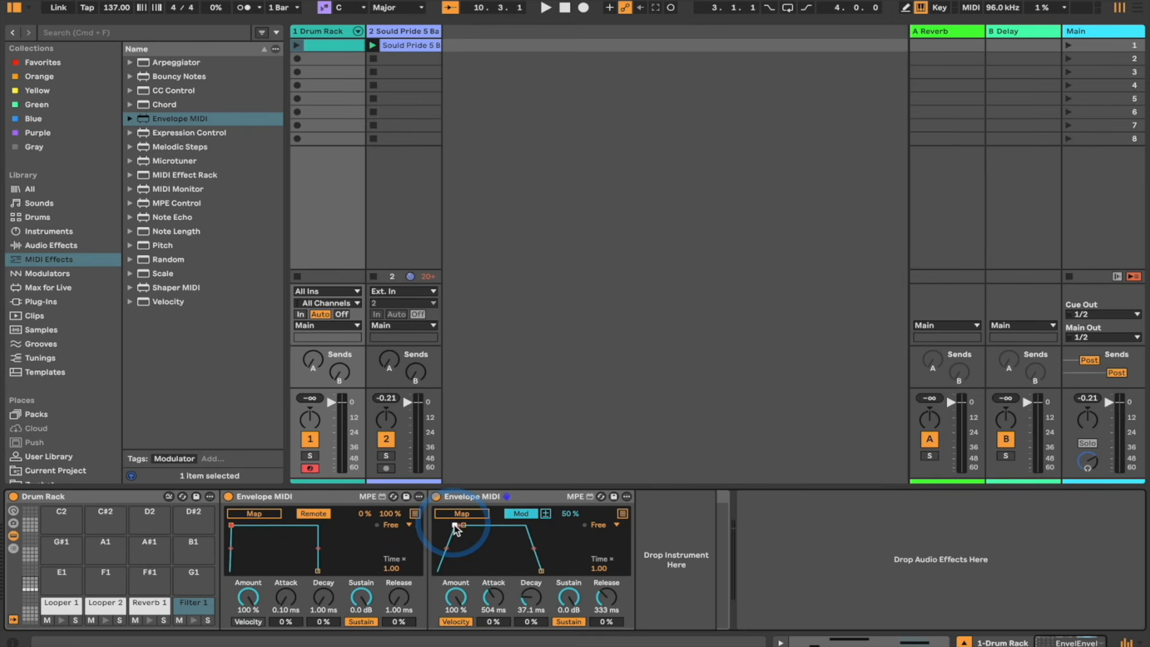
left_click(521, 514)
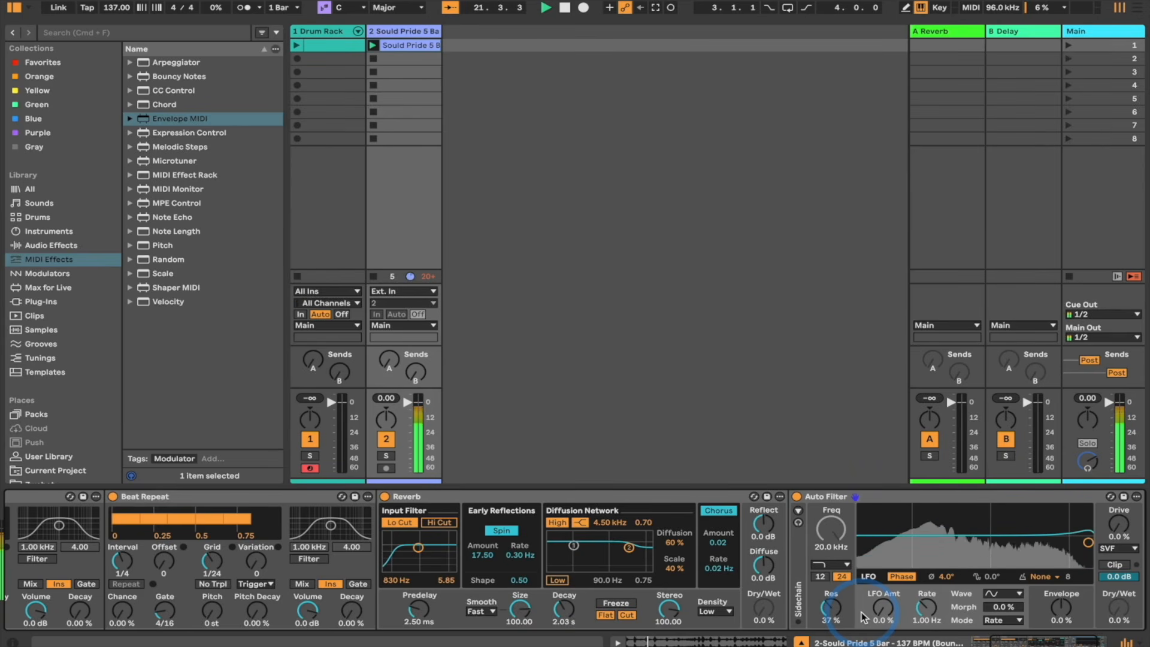
- Duplicate the Auto Filter, change the copy to High-pass, and set its frequency to 20.0 Hz
key("super+d")
left_click(829, 564)
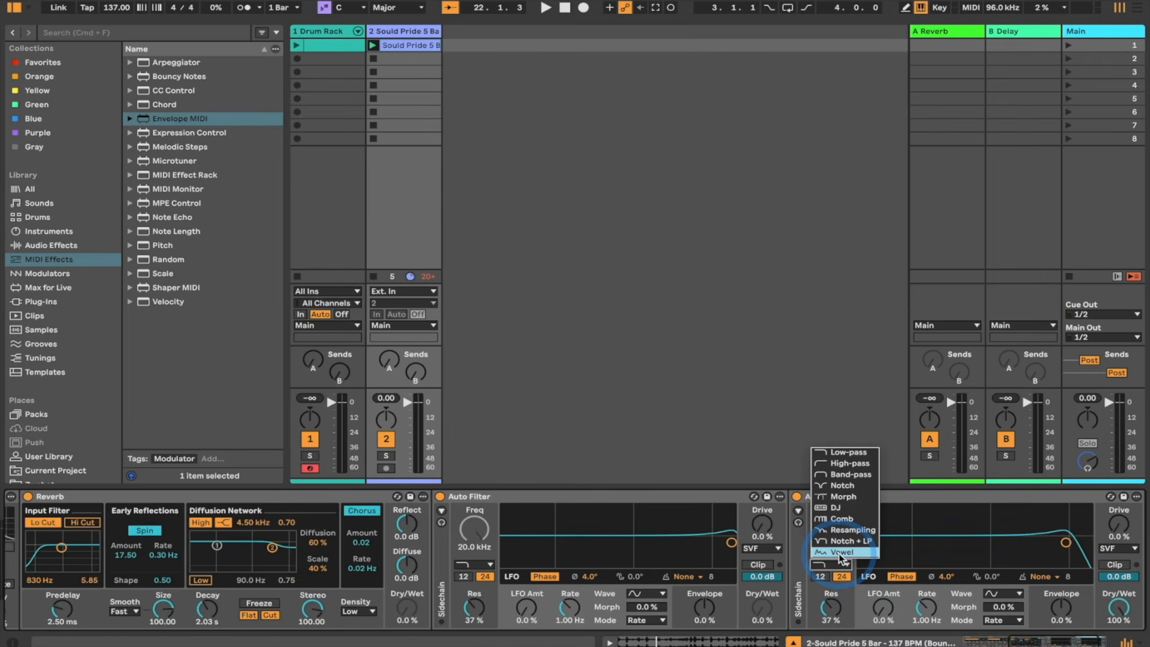
left_click(828, 466)
mouse_move(831, 527)
left_mouse_down()
mouse_move(831, 575)
mouse_move(830, 535)
left_mouse_up()
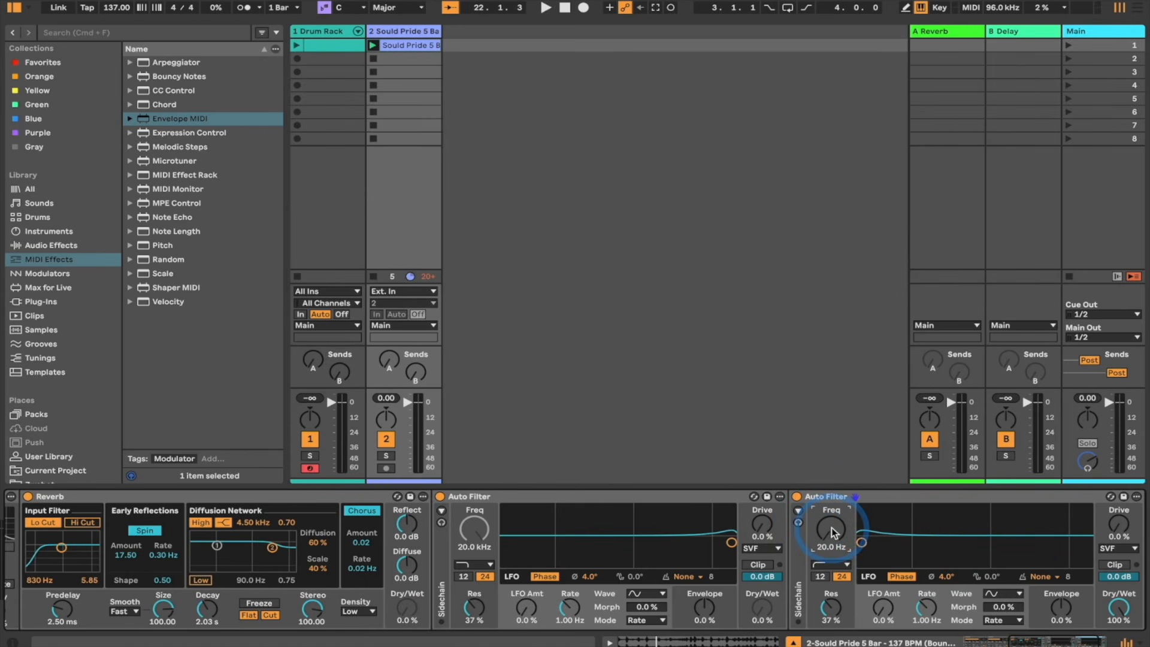
- Duplicate the Filter 1 pad onto E1 as Filter 2
left_click(334, 45)
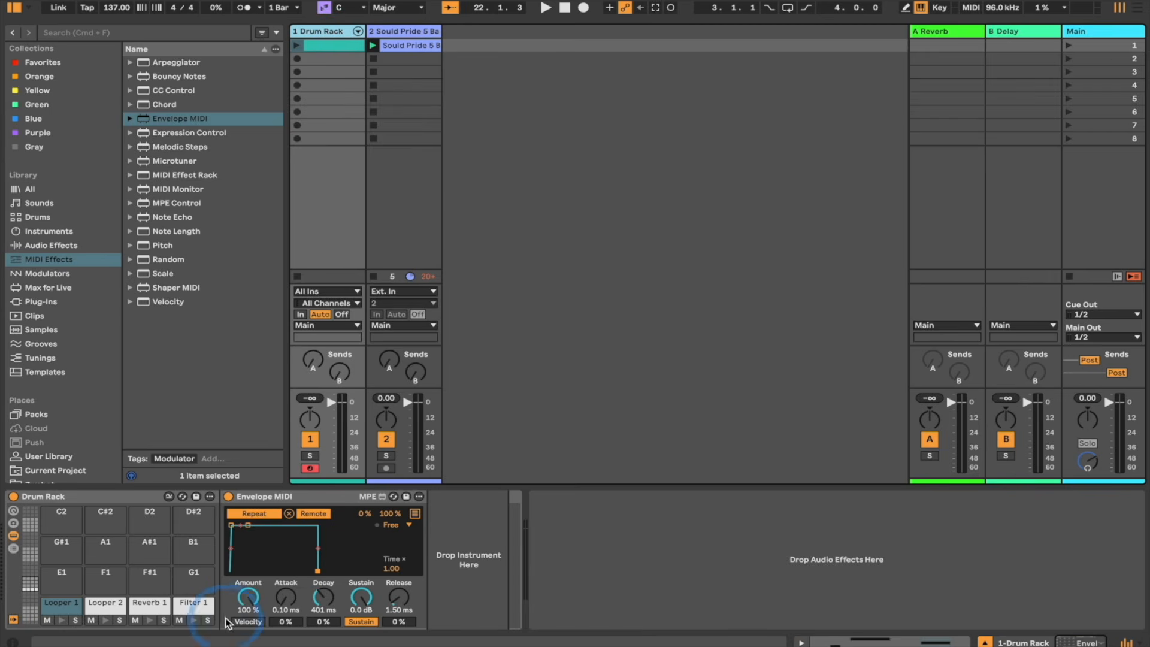
left_click(187, 601)
left_click_drag(187, 601, 63, 581)
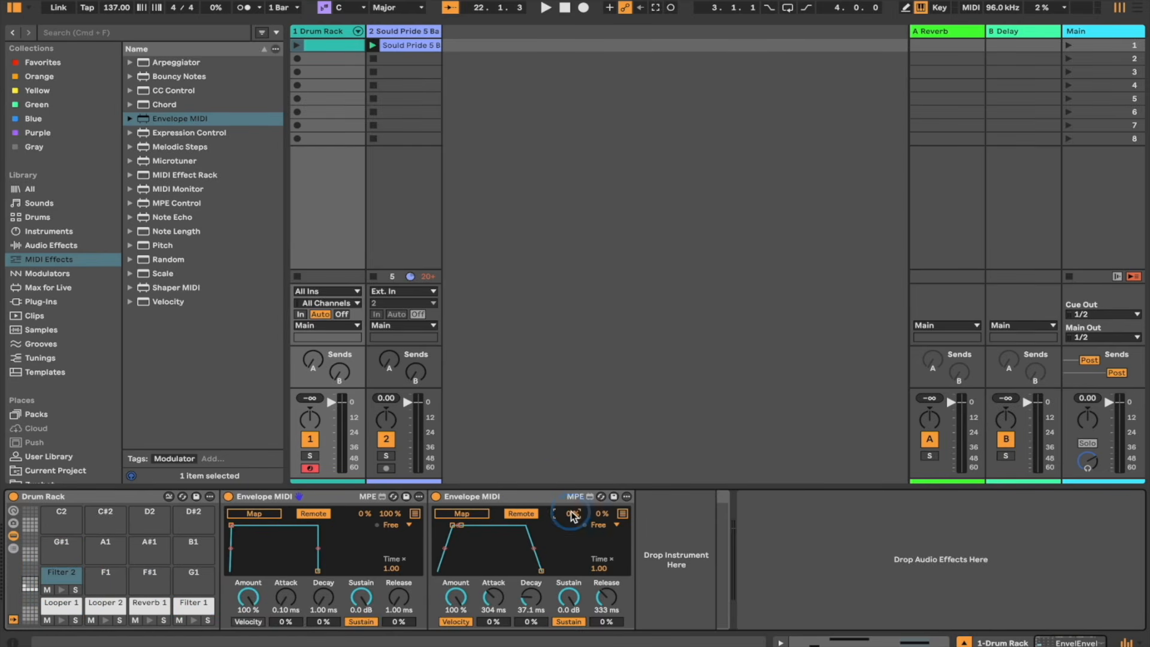
- Set the second Filter 2 envelope's maximum to 100% and map the first envelope to the duplicated Auto Filter's Dry/Wet
left_click(599, 515)
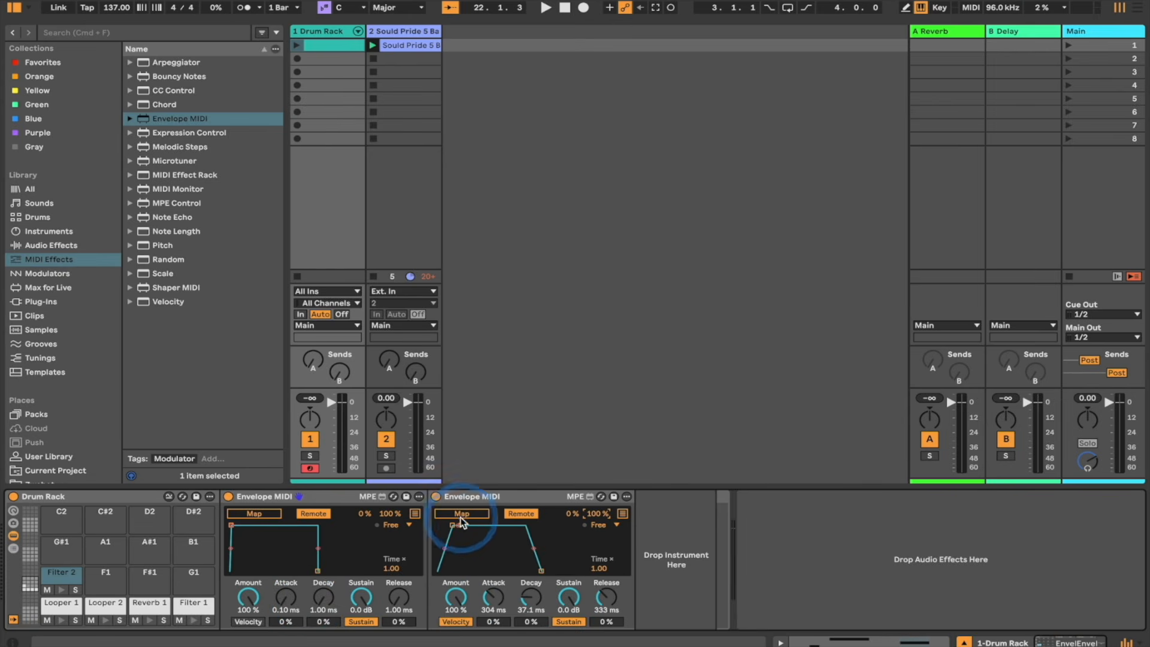
left_click(254, 513)
left_click(376, 171)
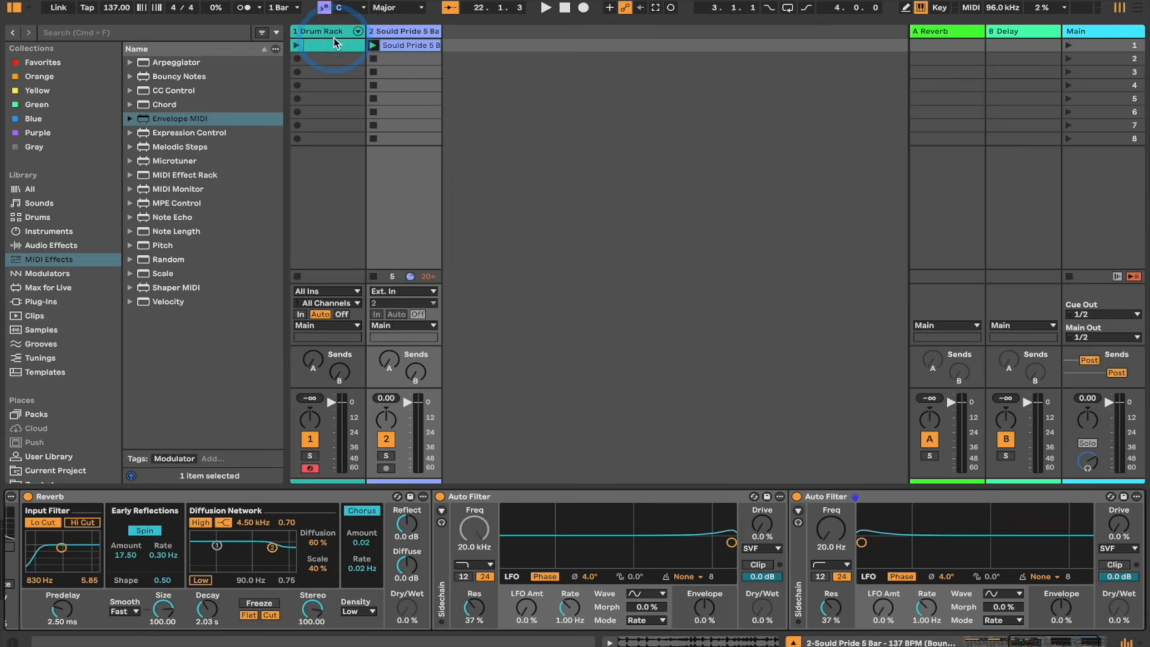
- Map the Filter 2 pad's second Envelope MIDI to the high-pass Auto Filter's frequency and play the loop
left_click(444, 340)
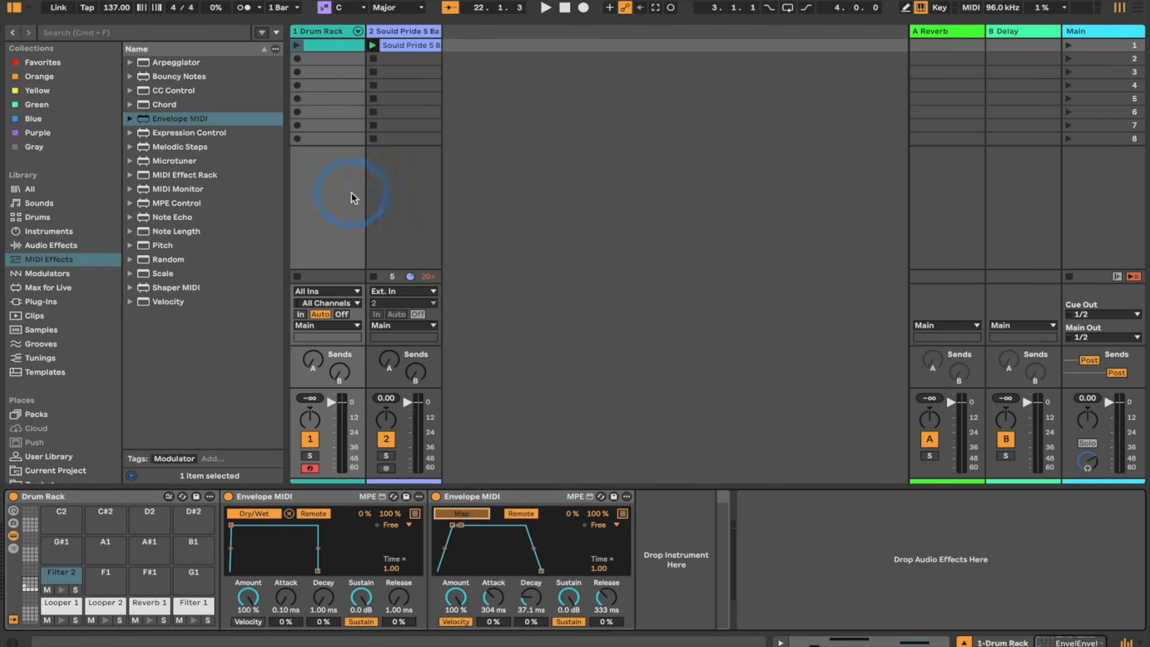
left_click(390, 31)
left_click(794, 515)
left_click(830, 538)
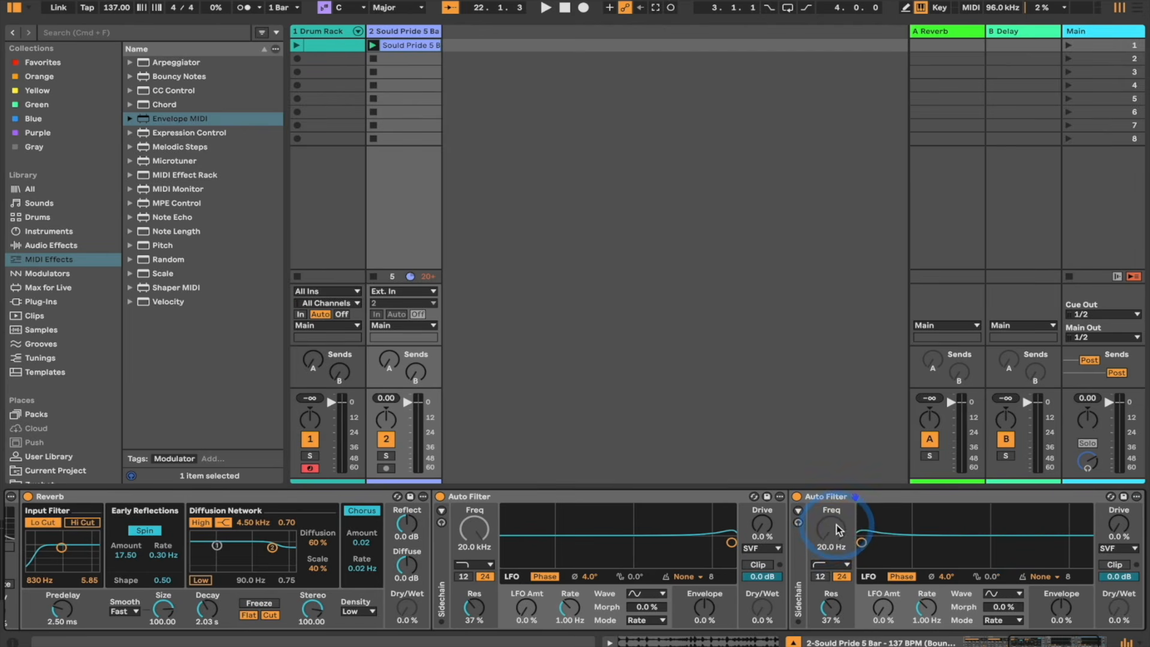
key("space")
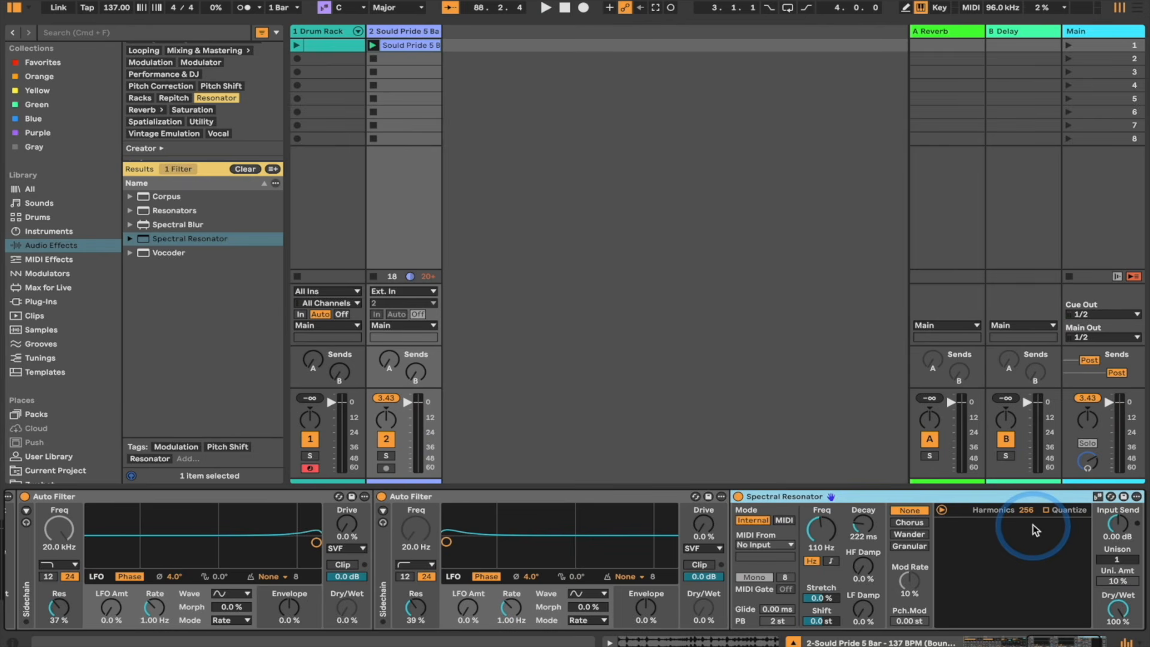
- Play the loop, set the Spectral Resonator's harmonics to 56, and lower the loop track's volume to about -5.4 dB
key("space")
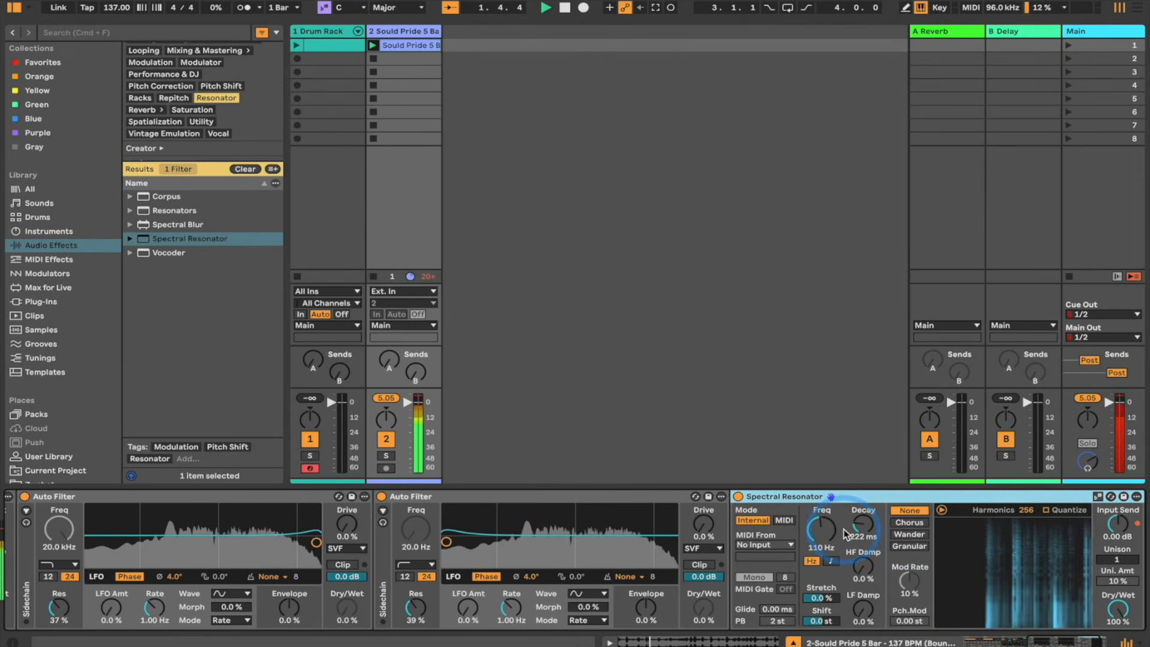
left_click(1025, 511)
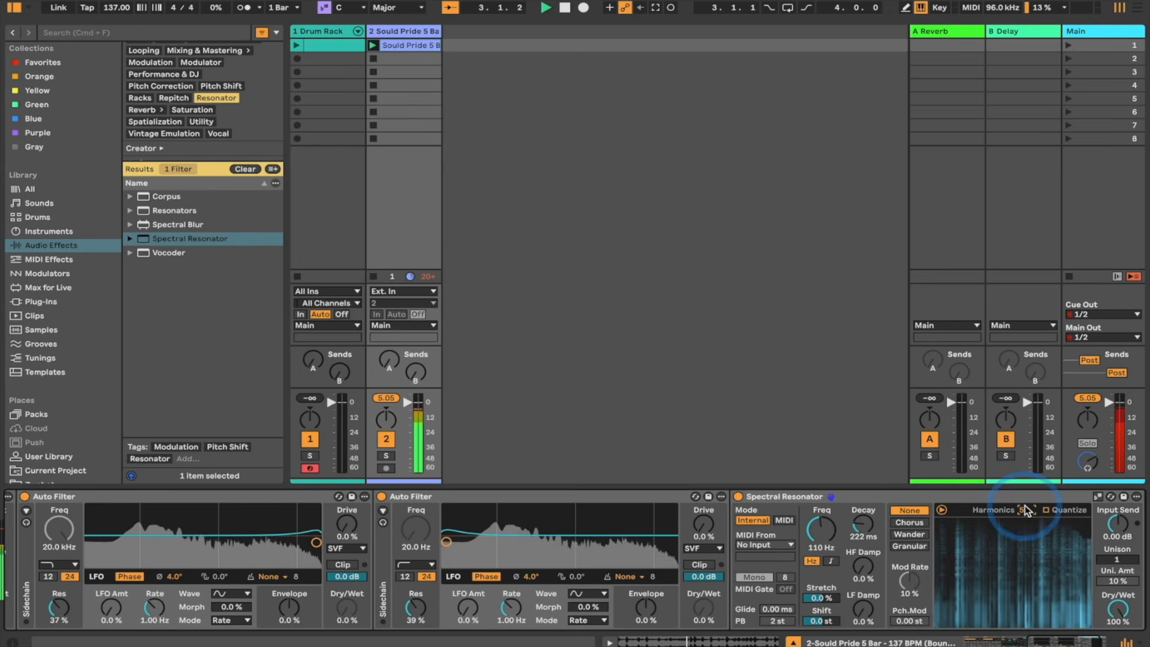
left_click(407, 402)
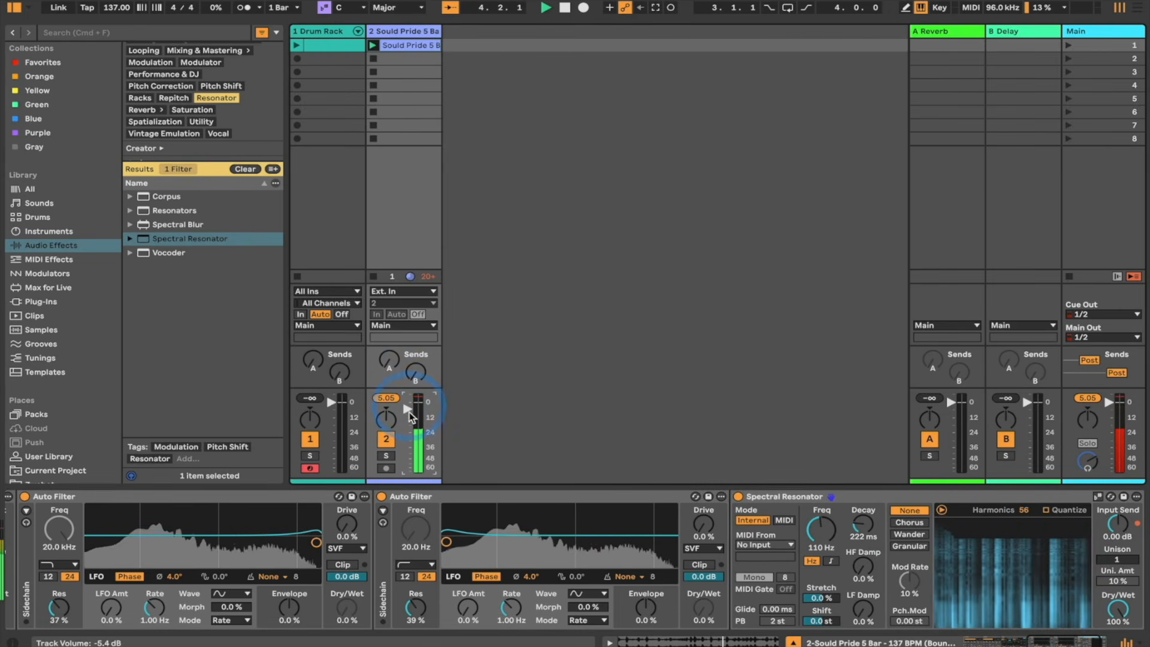
- Switch the Spectral Resonator to Chorus, with decay about 394 ms, frequency about 36.1 Hz, and harmonics 128
left_click(898, 535)
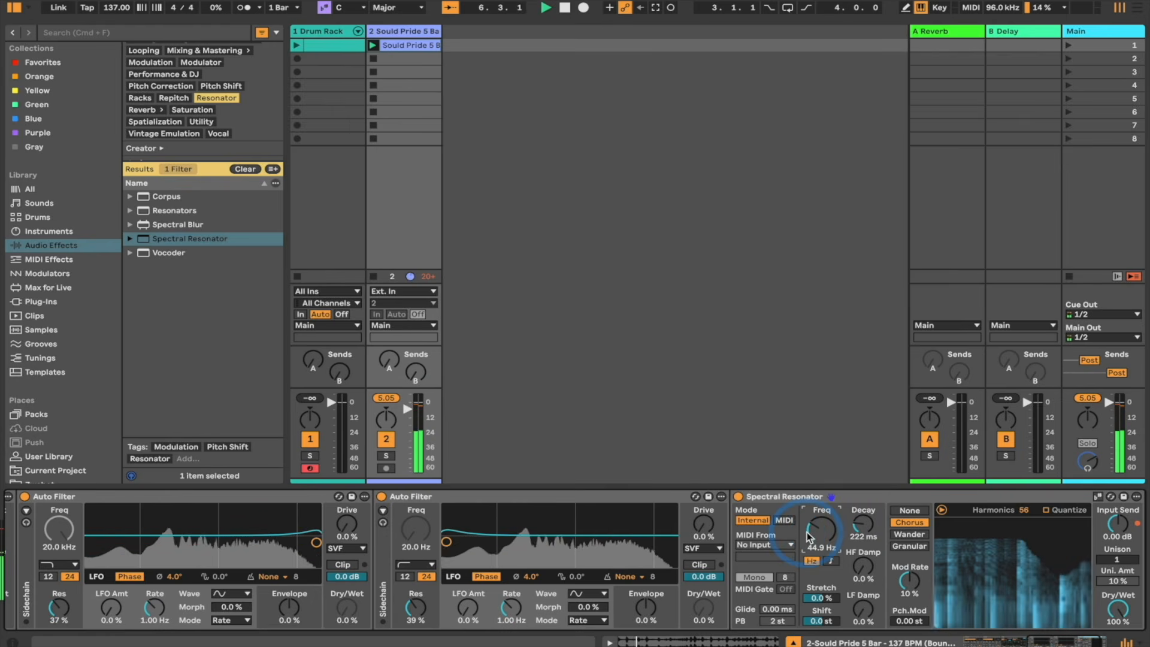
left_click(882, 532)
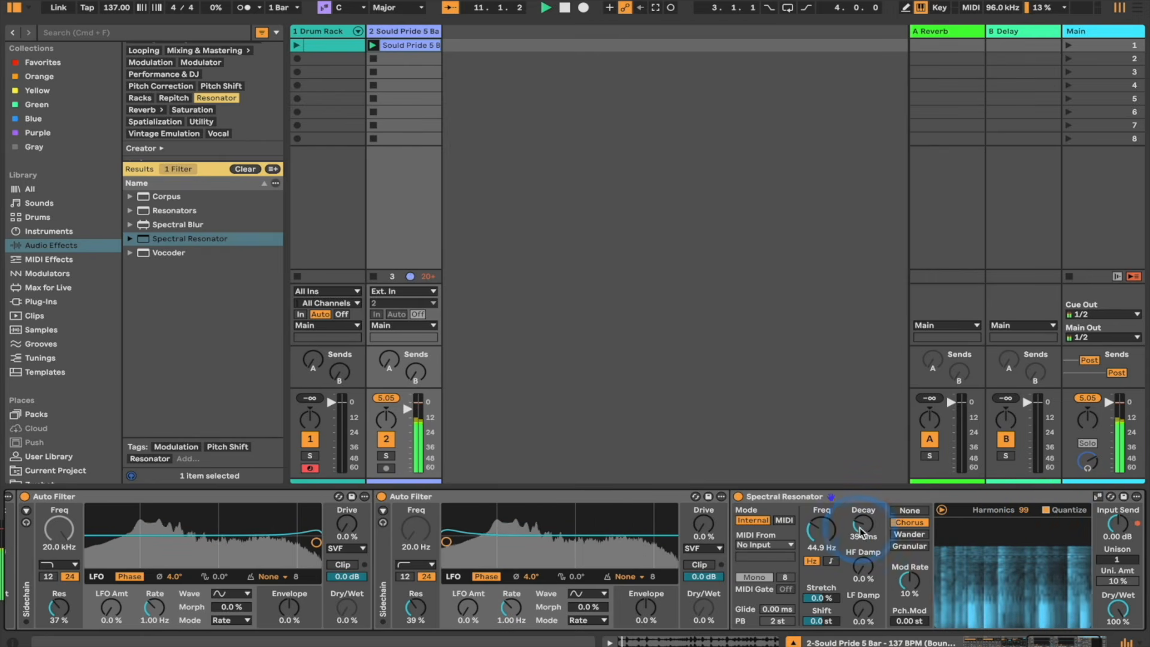
left_click_drag(818, 530, 818, 536)
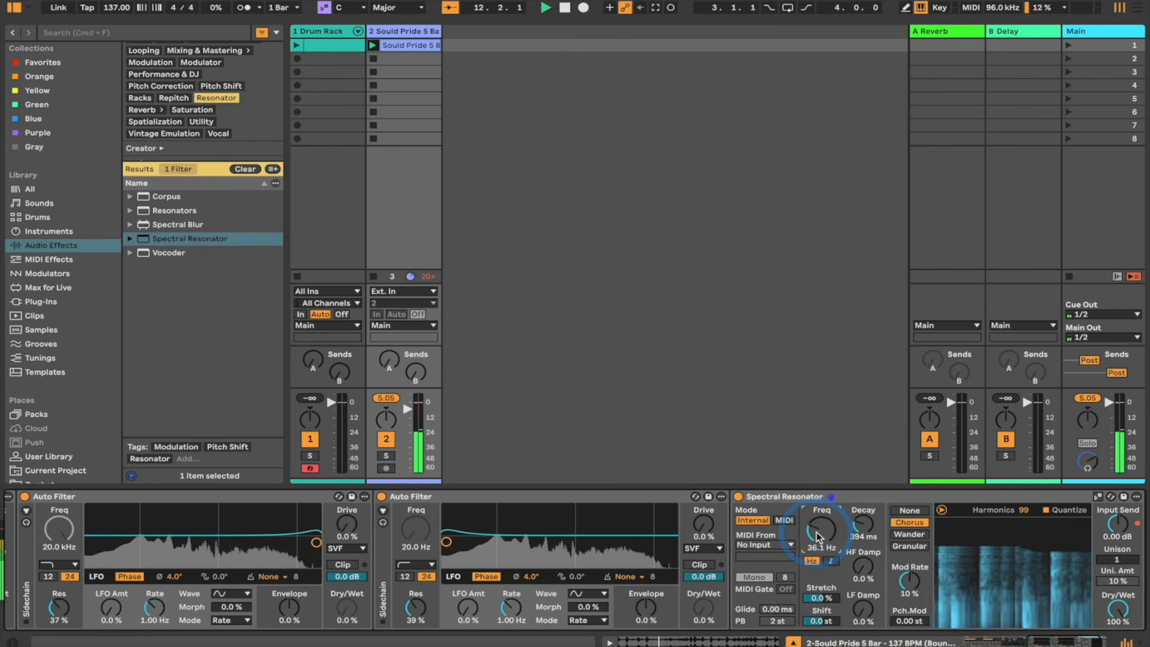
left_click_drag(1022, 510, 1023, 503)
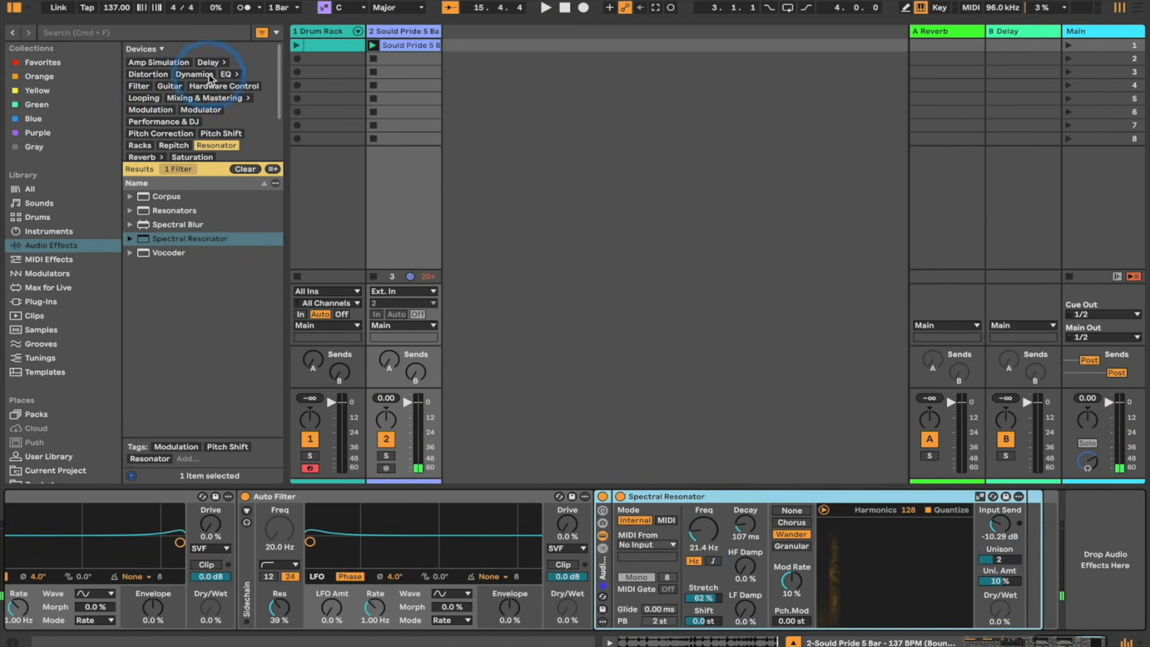
- Filter the audio effects by the Filter tag and add an Auto Filter after the Spectral Resonator on the loop track
left_click(139, 86)
left_click_drag(167, 210, 398, 222)
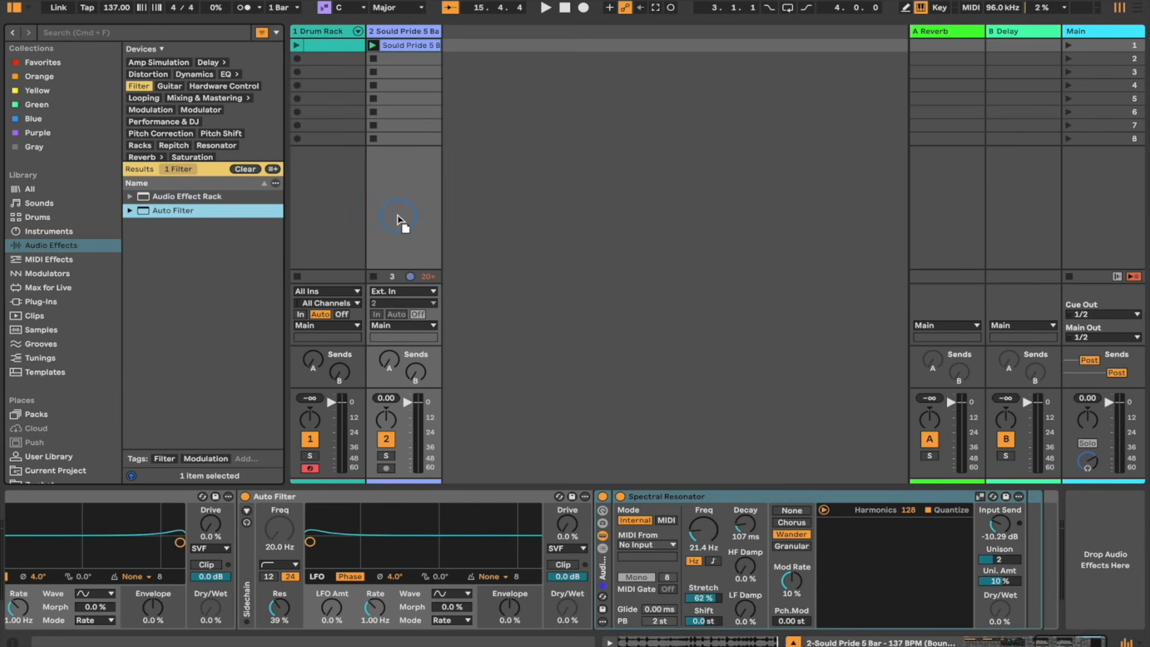
left_click_drag(1028, 524, 1028, 524)
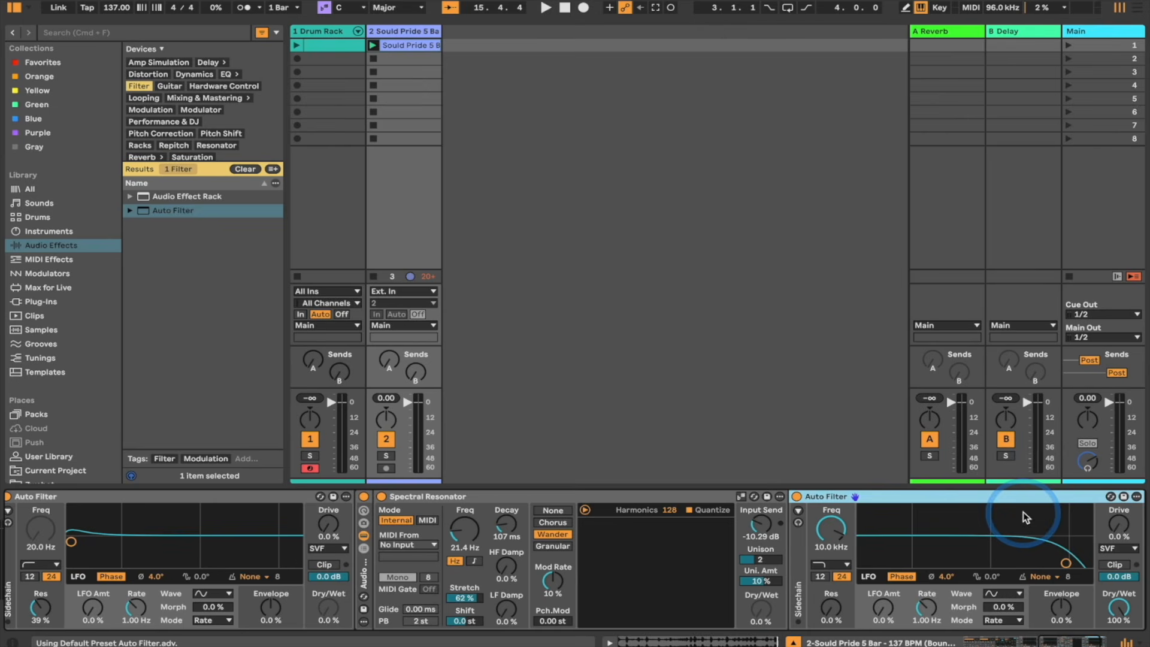
- Set the new Auto Filter to Resampling and, with the loop playing, its frequency to about 6.83 kHz and resonance to about 48%
left_click(844, 564)
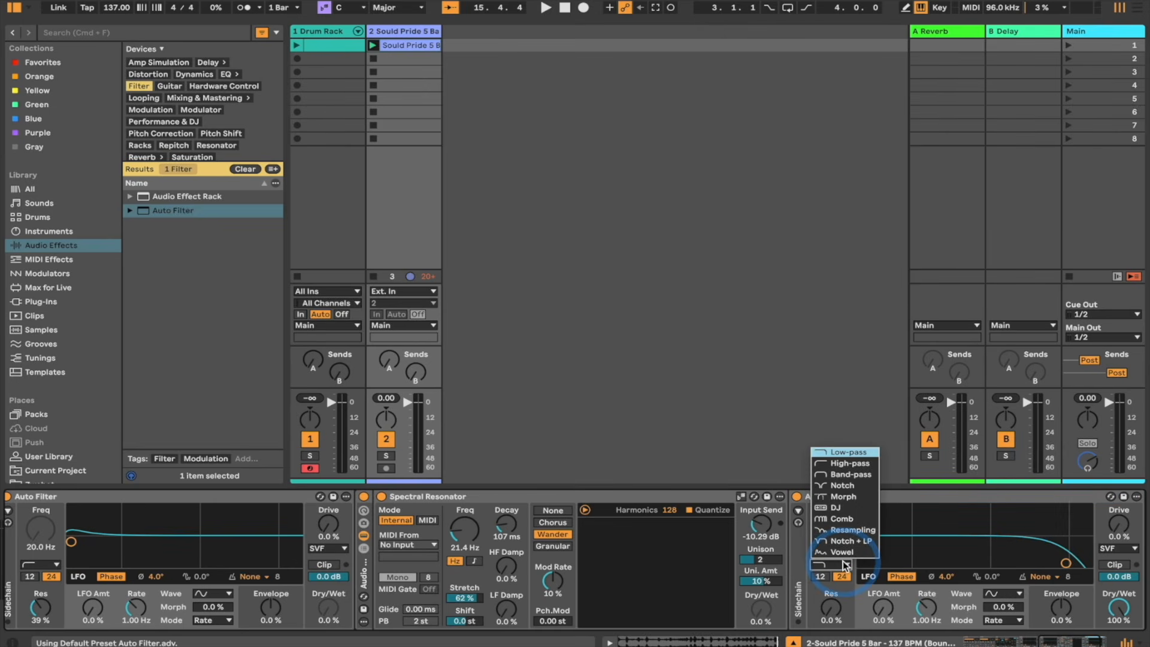
left_click(852, 529)
key("space")
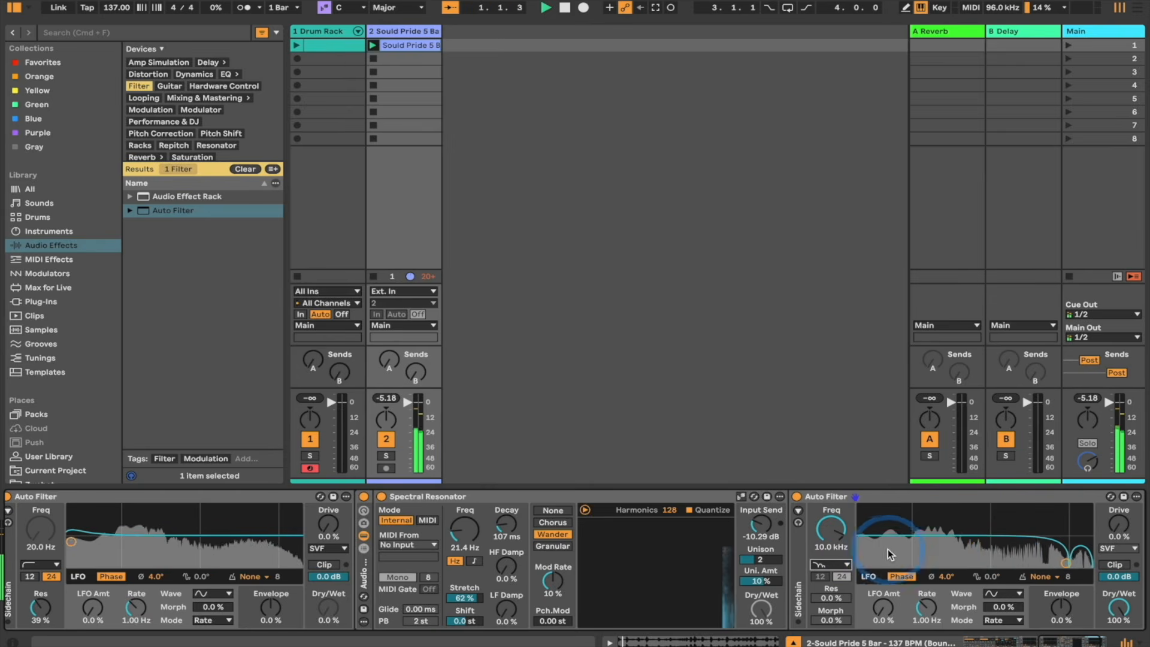
left_click_drag(1000, 552, 1053, 538)
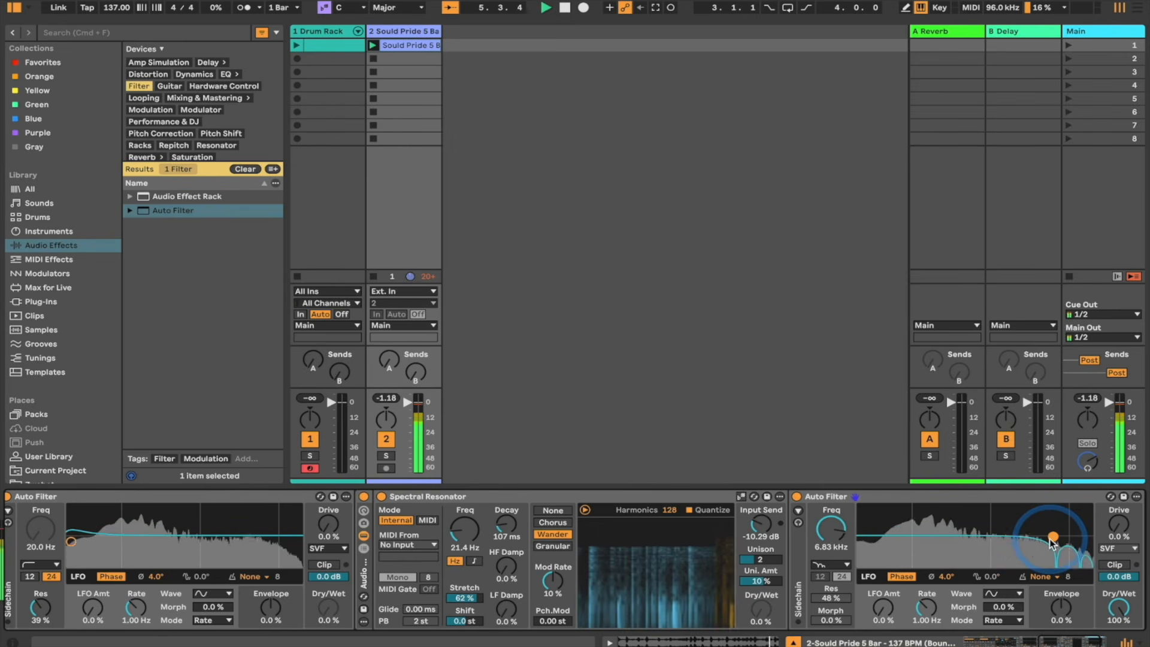
- Map a second target of the Spectral pad's Envelope MIDI, in Remote mode, to the Resampling Auto Filter's Dry/Wet
left_click(319, 32)
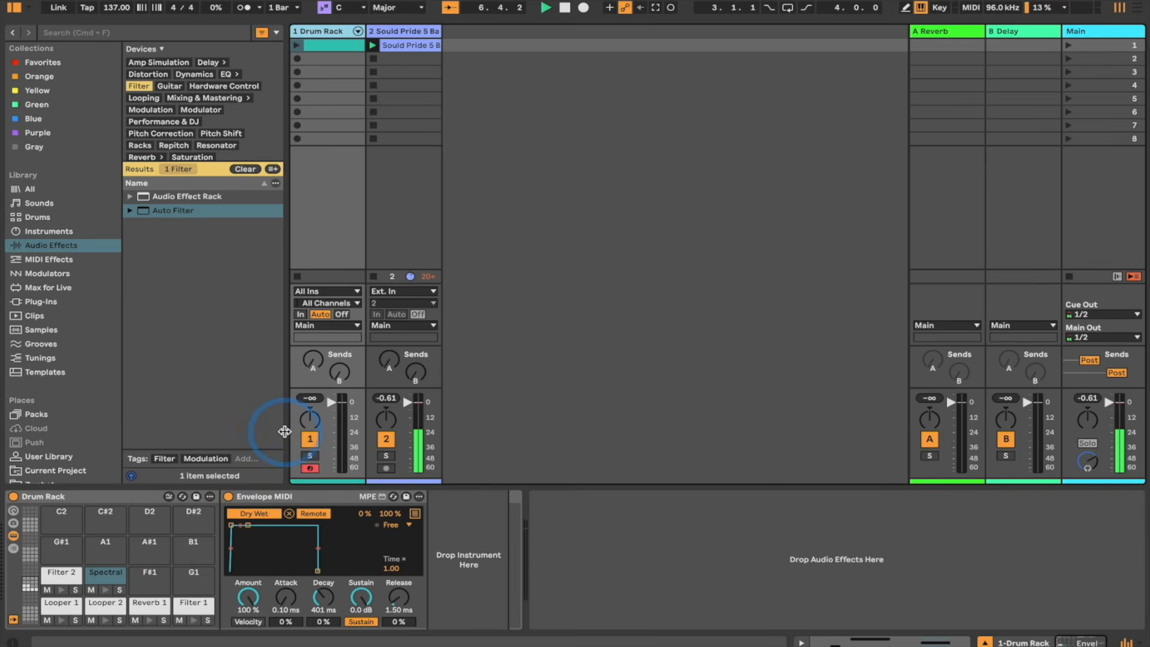
left_click(413, 514)
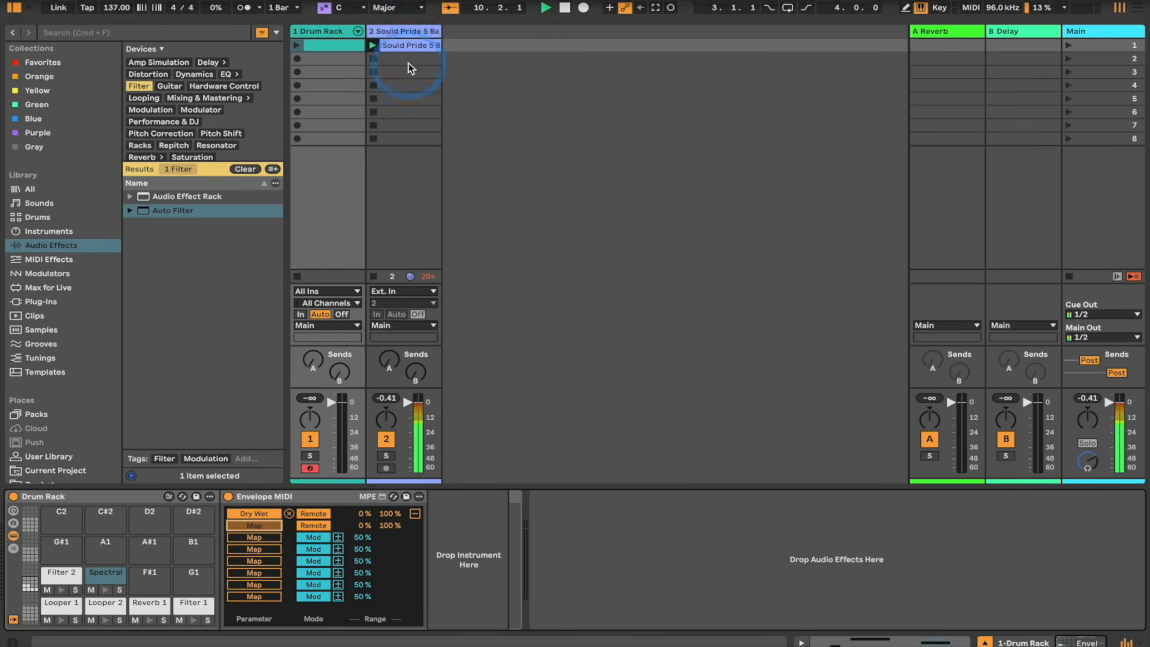
left_click(413, 33)
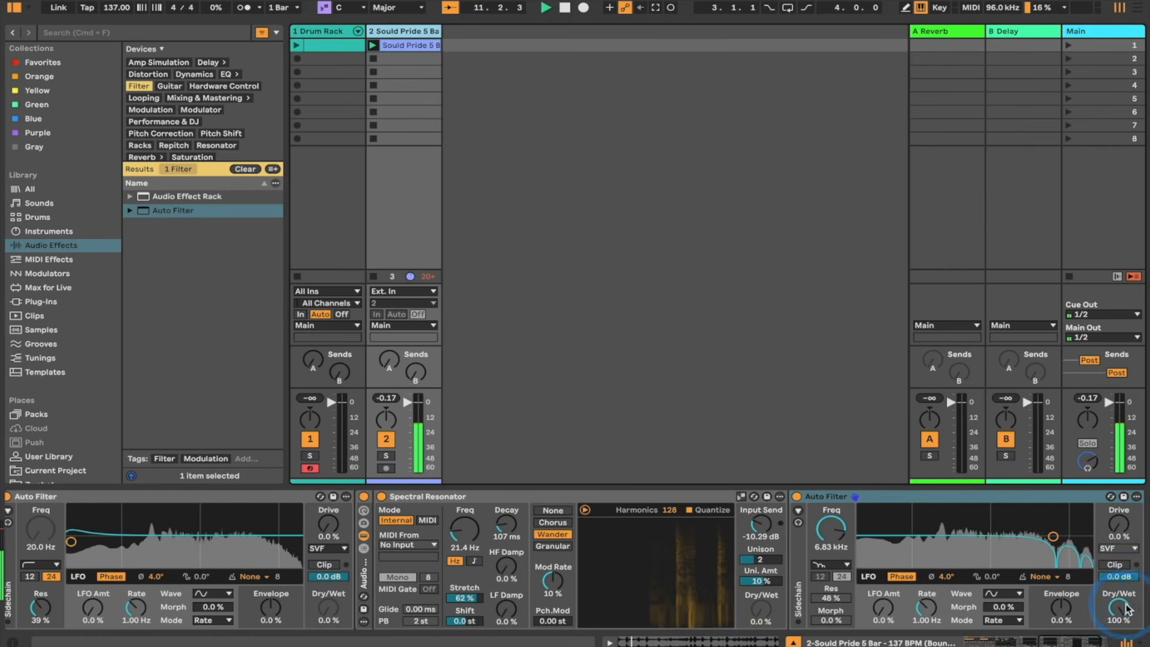
left_click_drag(1125, 609, 1120, 611)
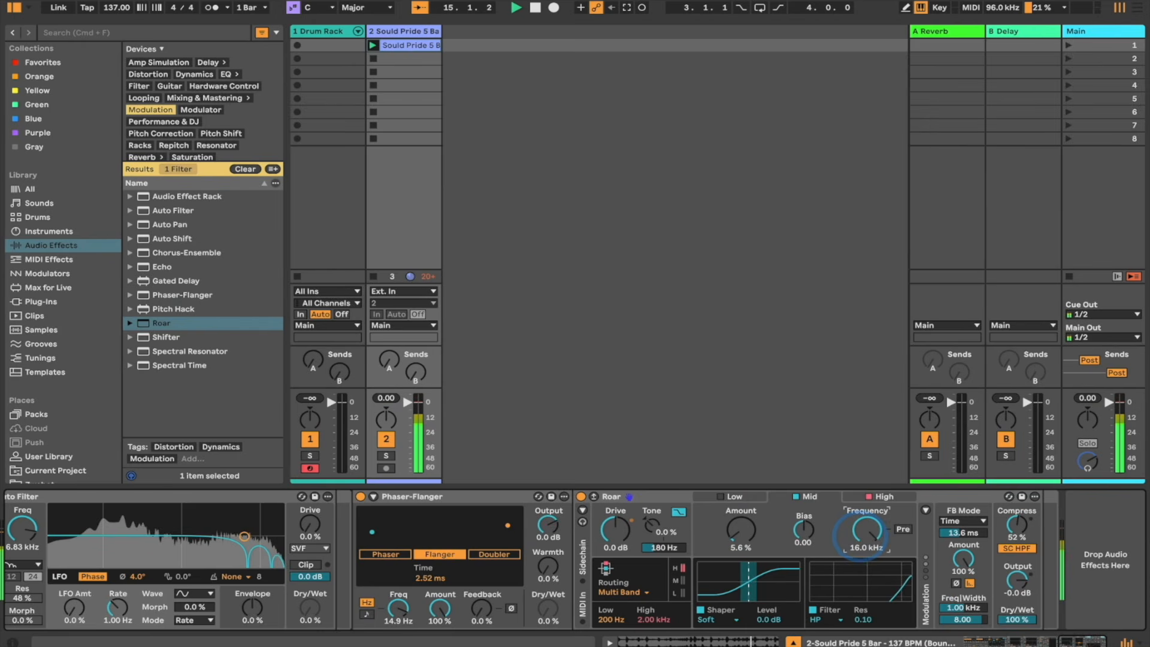
- Set Roar's filter frequency to about 346 Hz and feedback time to about 40.7 ms, and adjust its Dry/Wet
left_click_drag(864, 530, 864, 557)
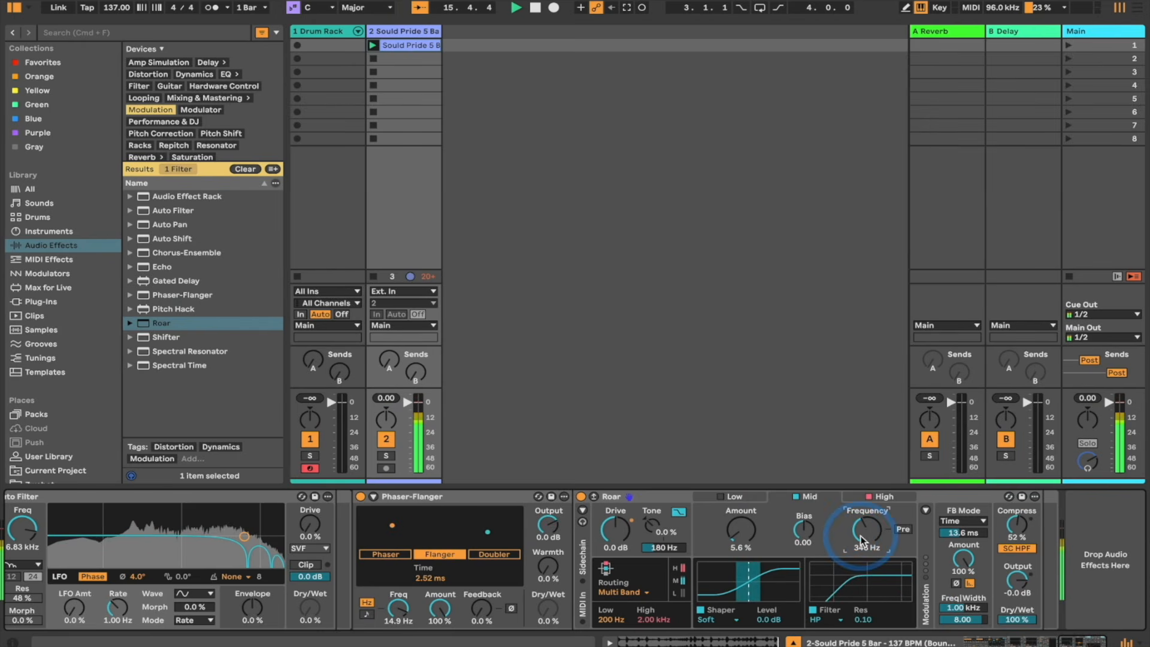
left_click(963, 532)
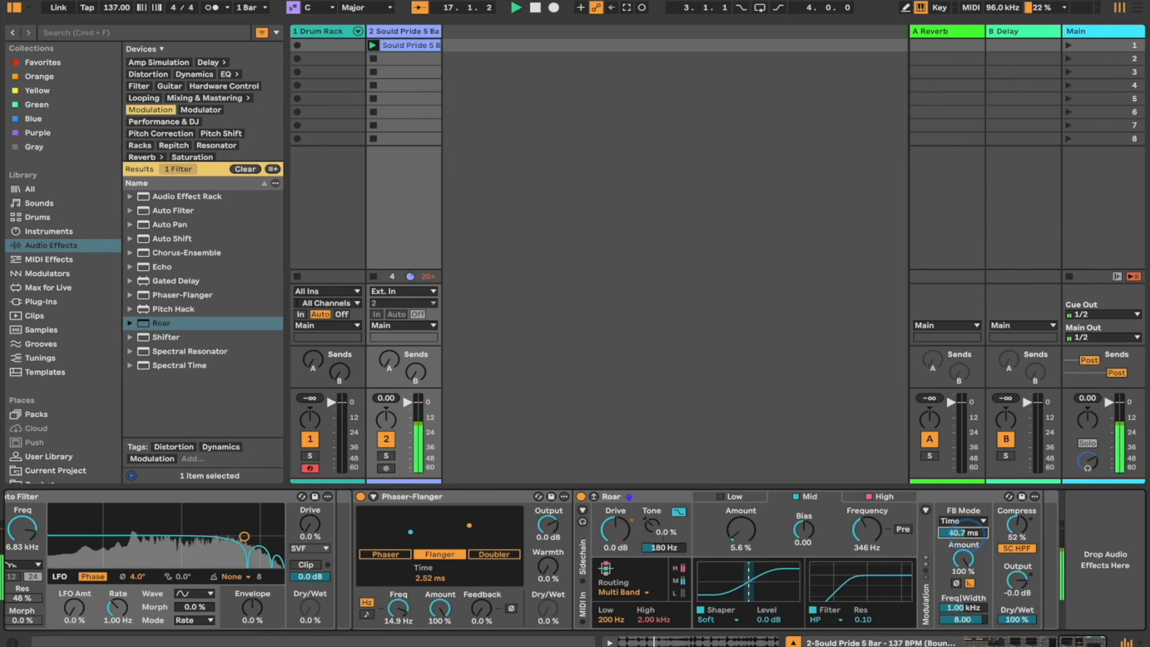
left_click_drag(1018, 618, 1020, 621)
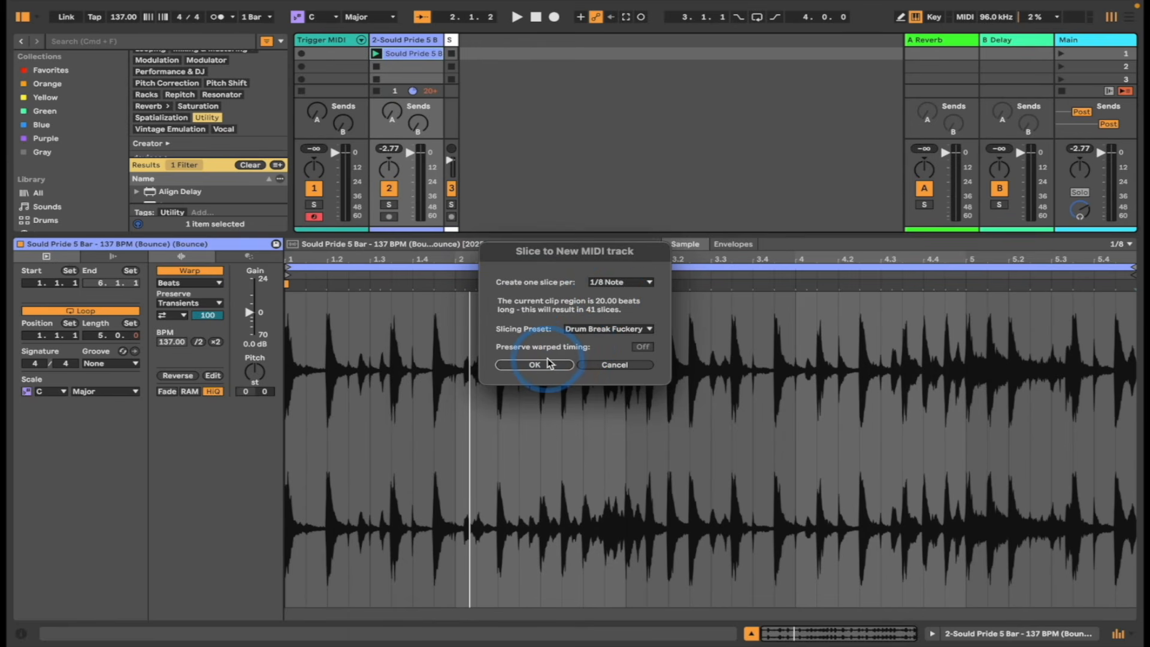
- Slice the loop to a new MIDI track at one slice per 1/8 Note with the Drum Break Fuckery preset, and start playback
left_click(534, 365)
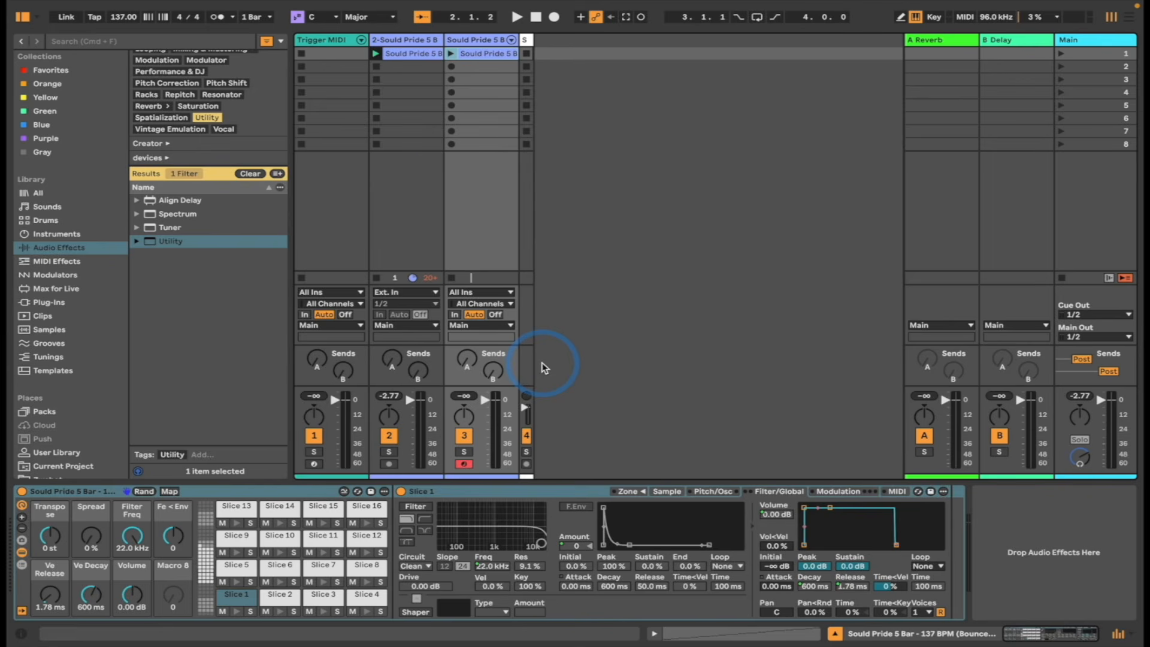
left_click(376, 54)
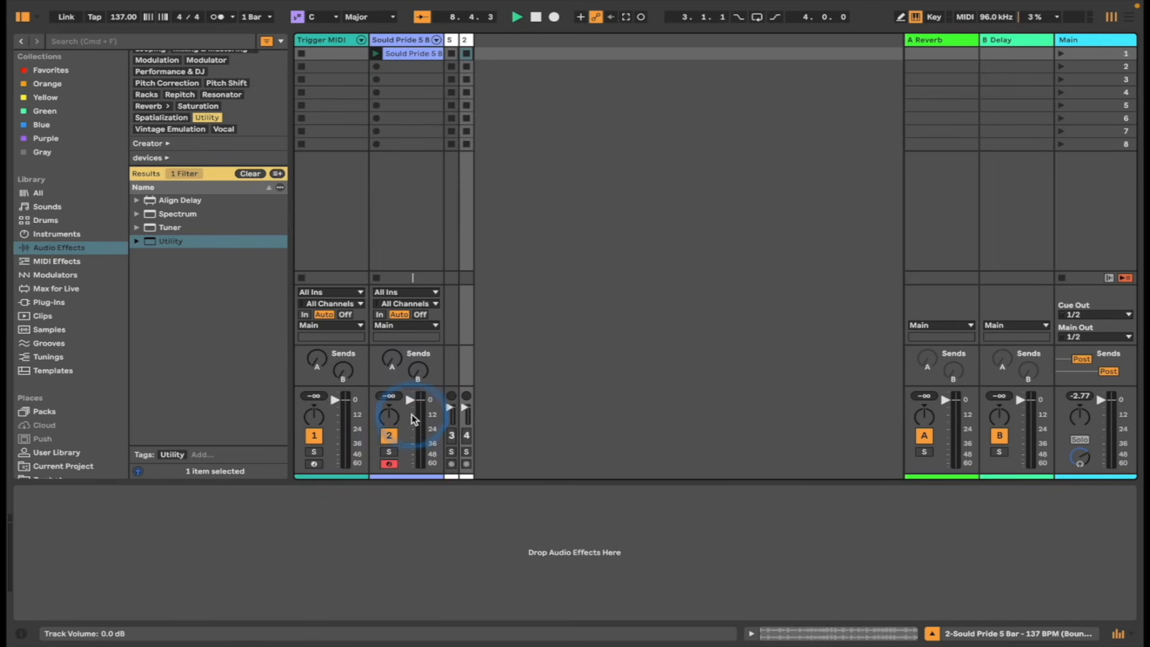
left_click(416, 82)
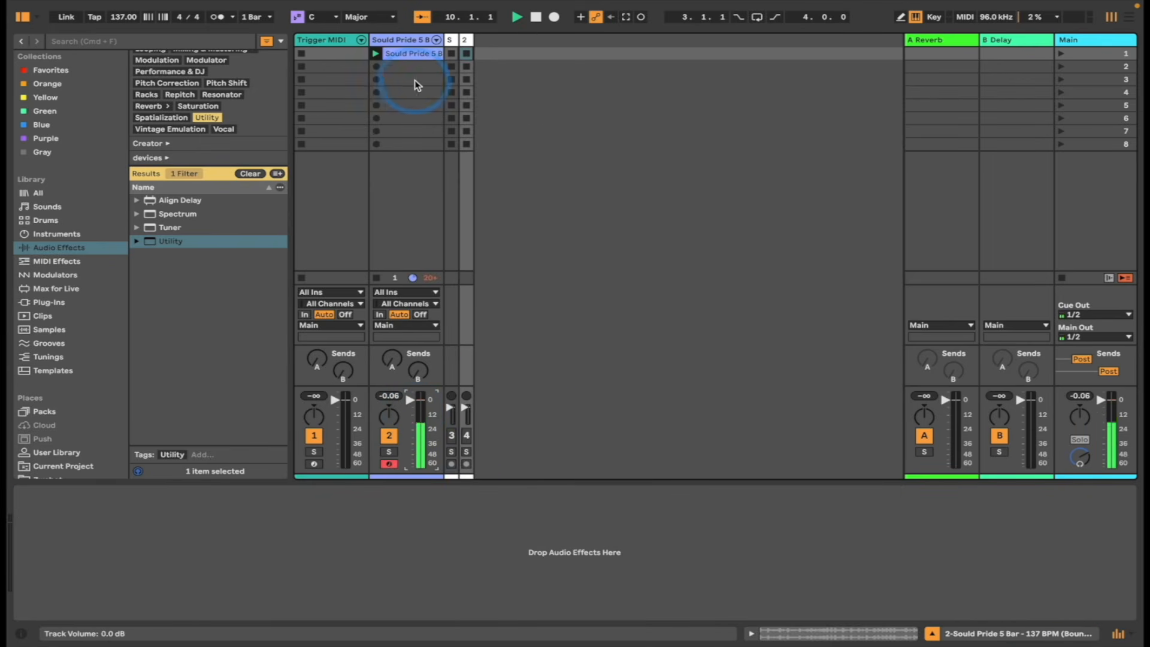
- Open the sliced MIDI clip in an enlarged note editor and check its slice notes and grid options
double_click(416, 53)
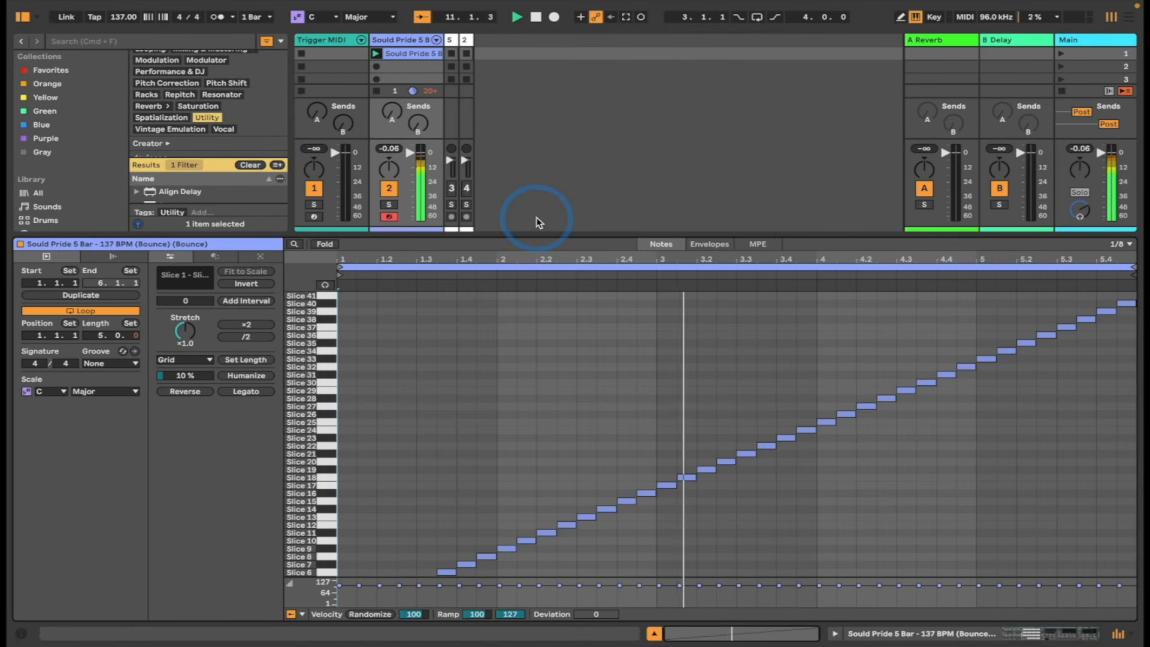
left_click_drag(536, 234, 524, 79)
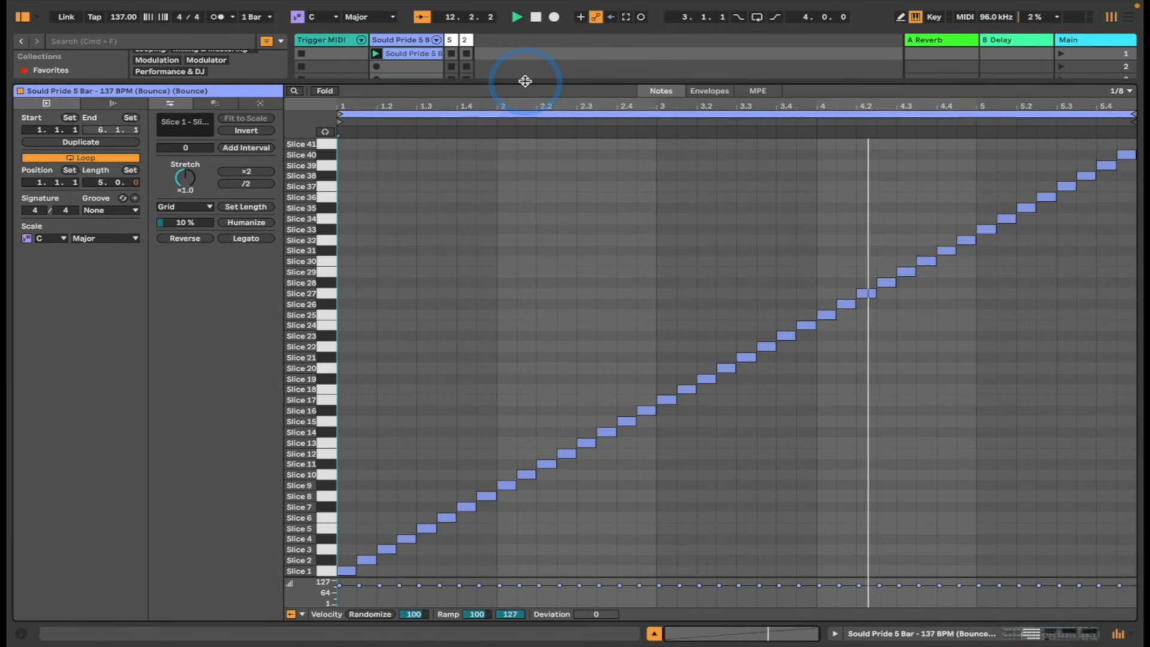
left_click(523, 201)
right_click(523, 201)
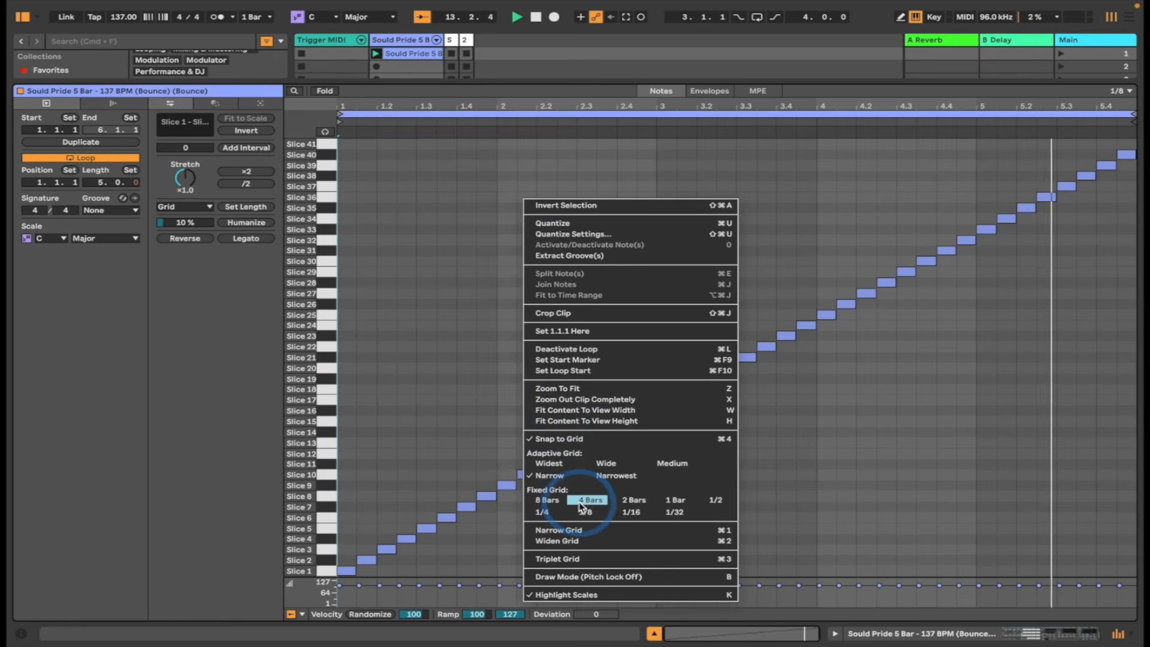
left_click(581, 506)
left_click(541, 239)
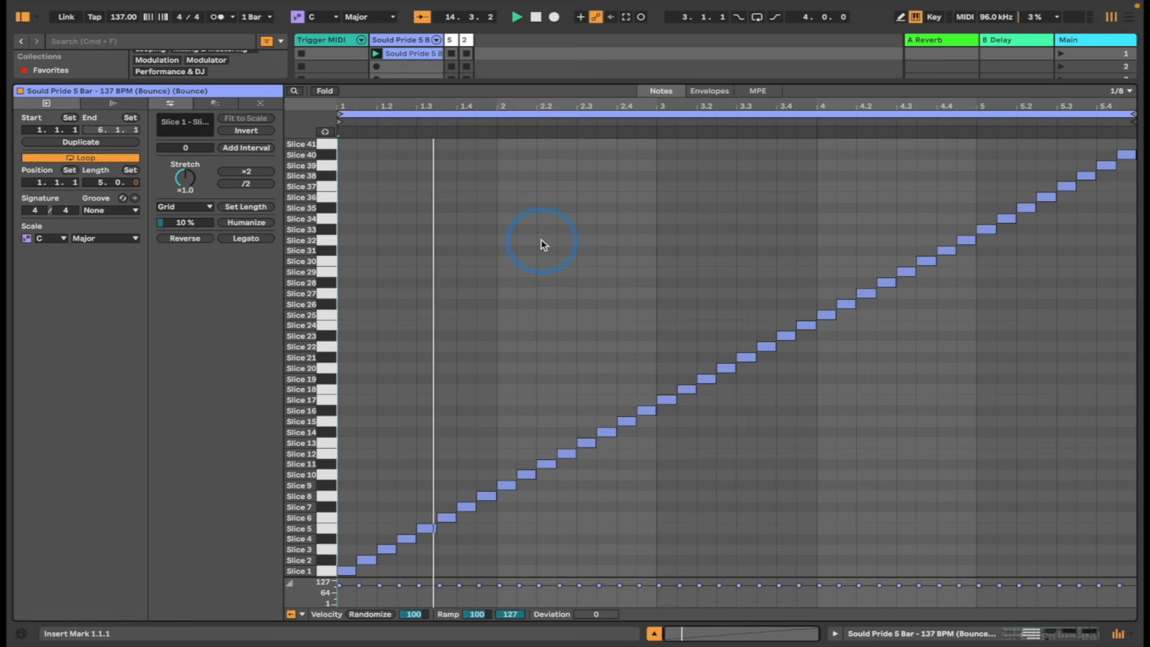
- Raise Slice 1's Vol<Vel amount and copy the value to all sibling slices
left_click(1014, 443)
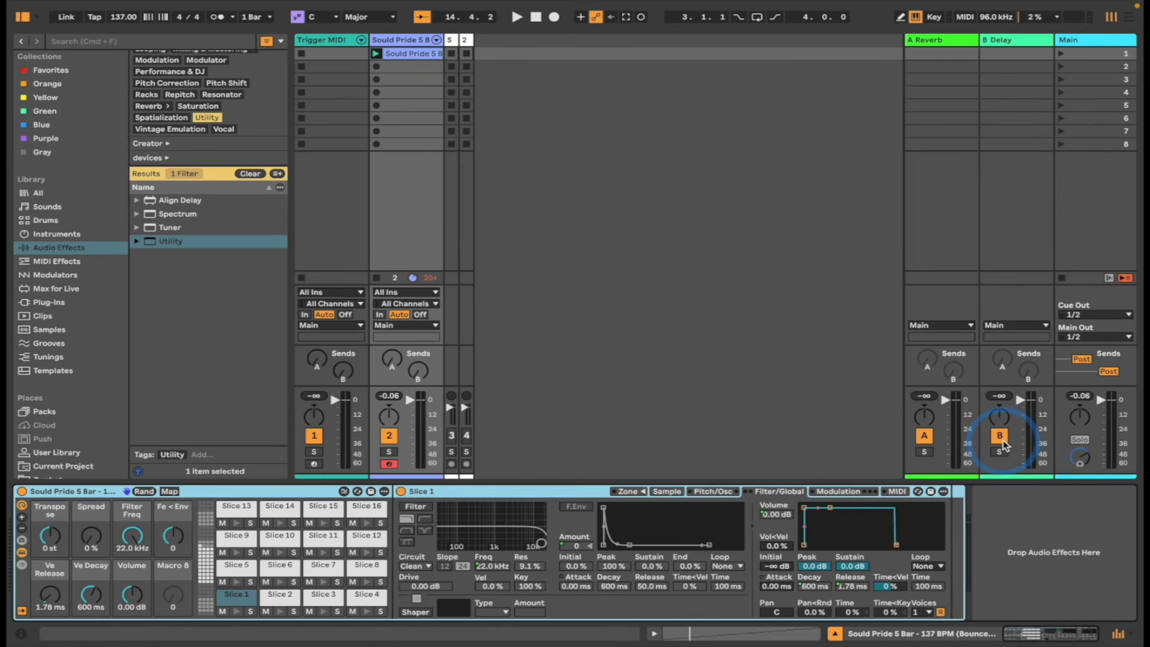
left_click(777, 547)
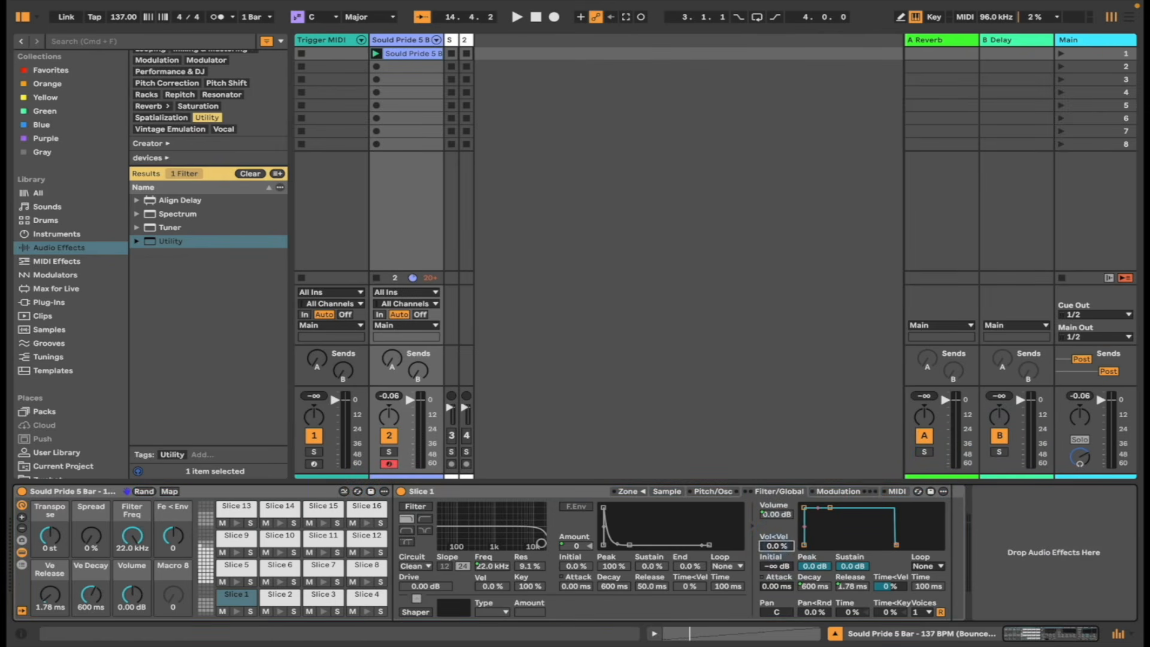
right_click(777, 548)
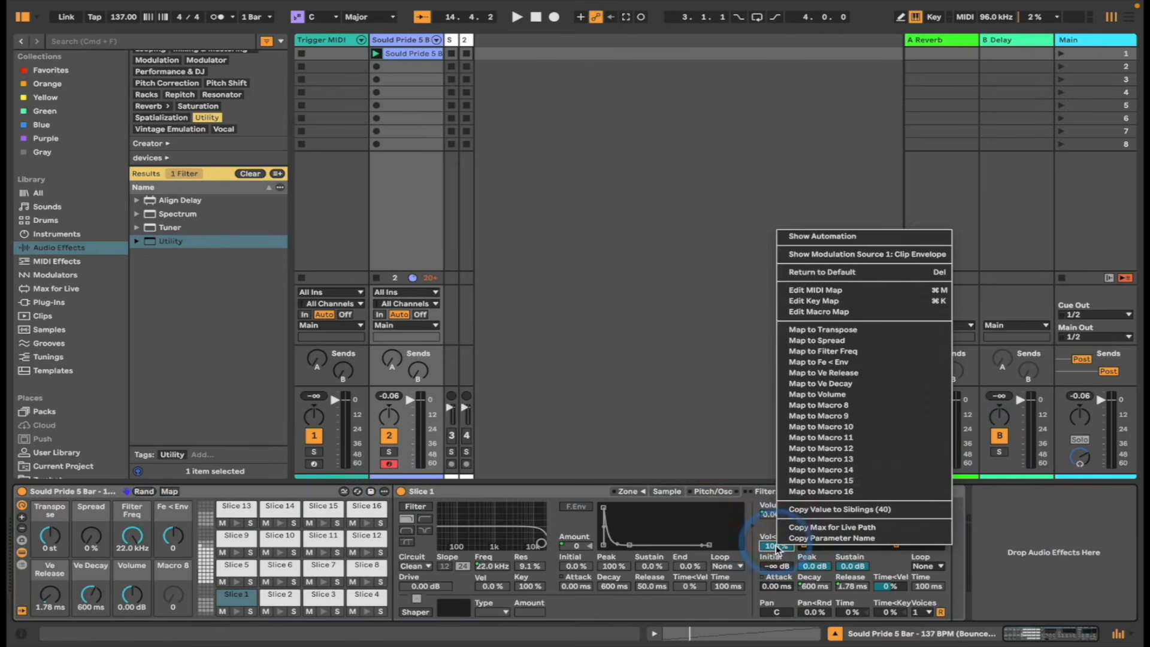
left_click(809, 508)
- Add notes on Slice 5 and Slice 13 to the one-bar clip and play it with the track volume at about -7.0 dB
left_click(332, 506)
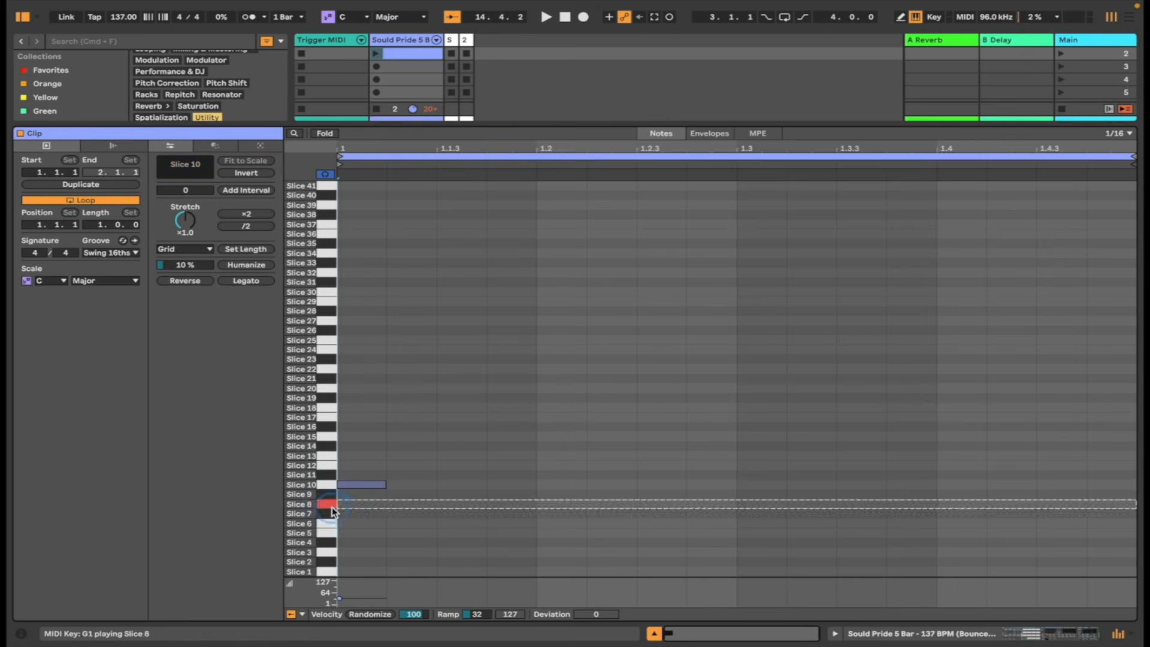
double_click(403, 532)
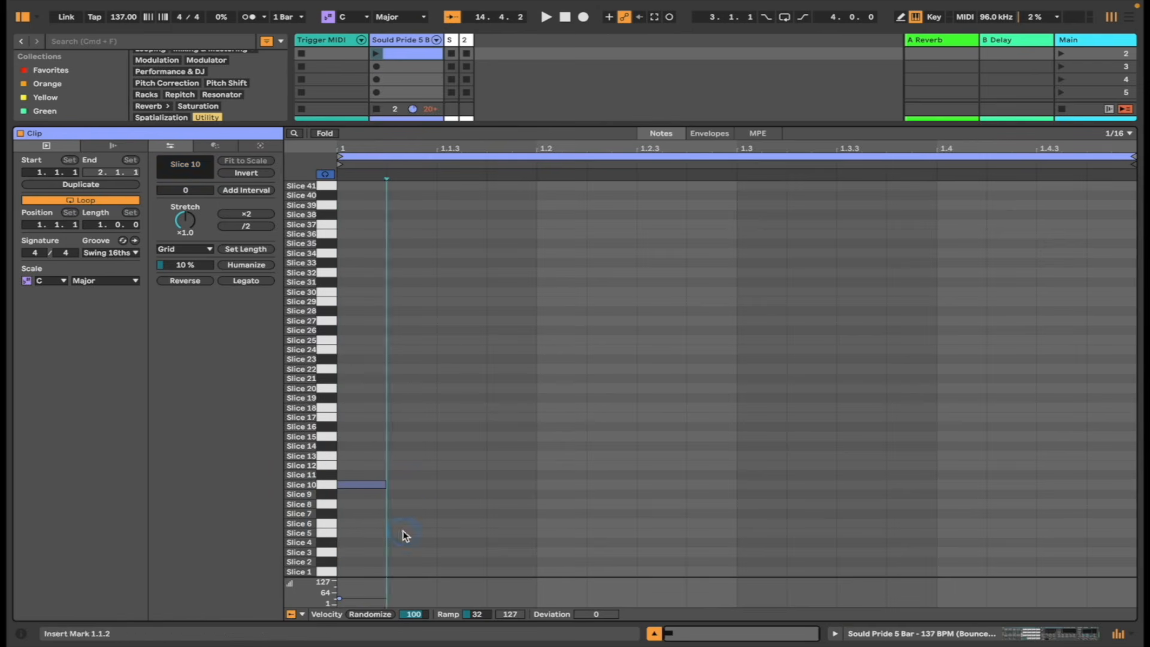
double_click(461, 457)
left_click(376, 54)
left_click_drag(413, 176, 415, 185)
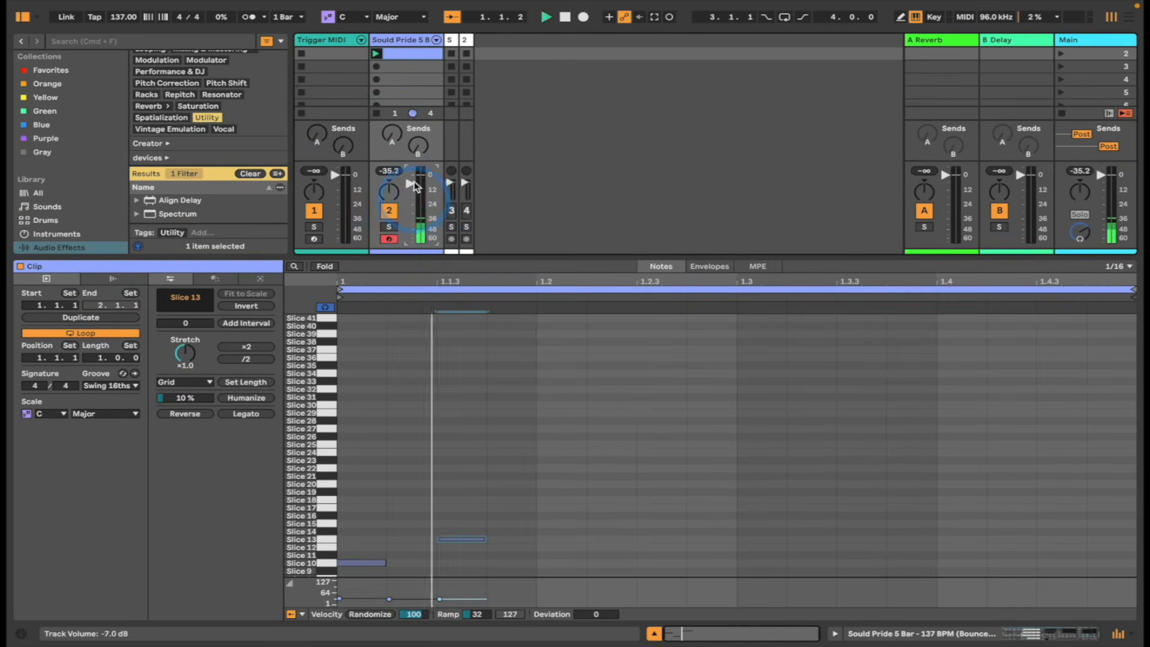
- Fill the one-bar clip with eighth notes, continuing after Slice 13 with Slices 15, 14, 9, 12 and 14, and play it
key("space")
left_click_drag(419, 256, 419, 100)
mouse_move(472, 449)
left_mouse_down()
mouse_move(523, 453)
mouse_move(520, 427)
mouse_move(561, 439)
mouse_move(598, 487)
left_mouse_up()
key("ctrl+a")
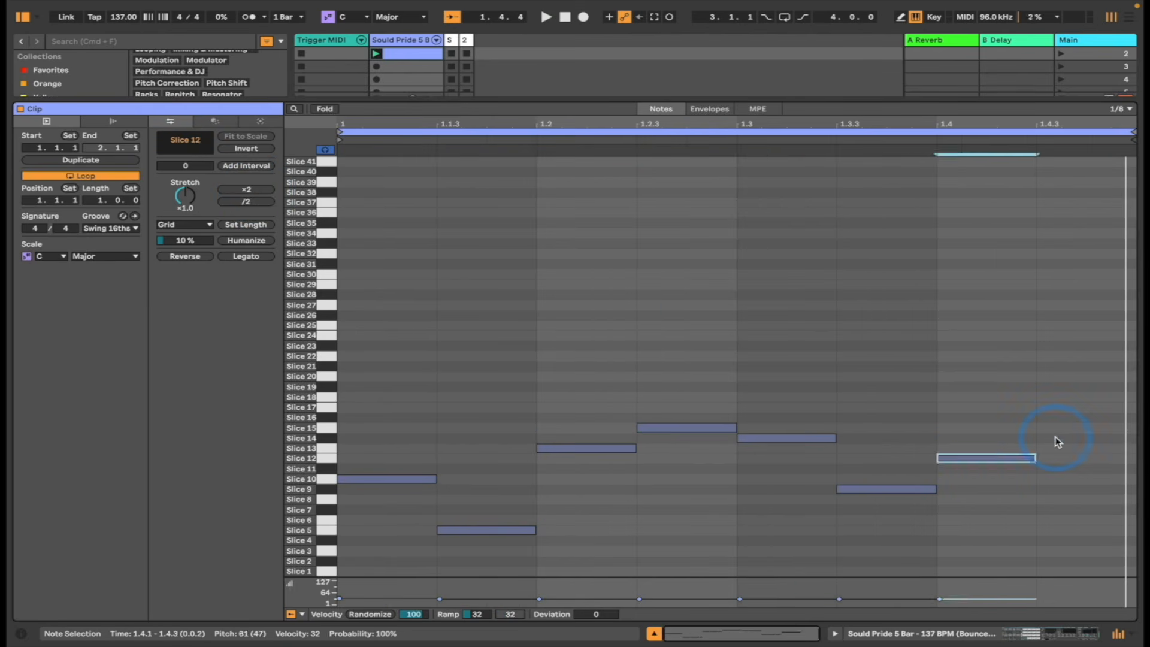
double_click(1055, 438)
key("space")
- Raise the velocity of all notes in the clip together
left_click(424, 564)
key("super+a")
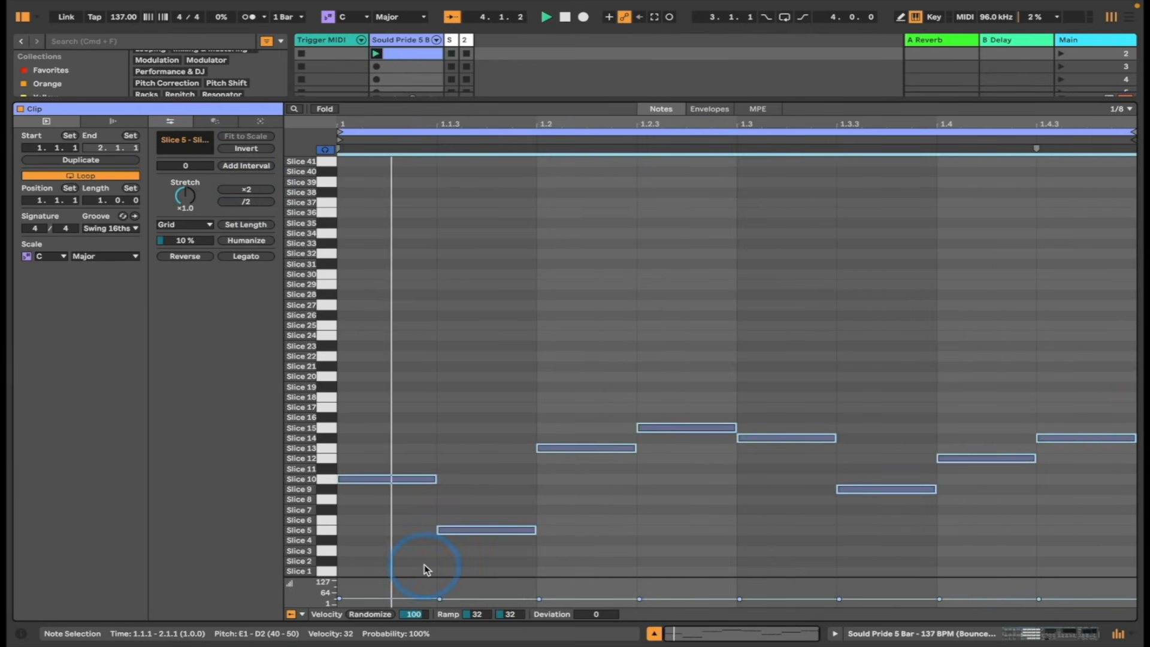
left_click_drag(413, 598, 413, 591)
key("space")
- Layer eighth notes on Slice 17, add a Slice 19 note at the bar's end and a Slice 7 roll ramping velocity from 15 to 70
left_click(329, 540)
double_click(358, 559)
key("Up")
key("Up")
key("Up")
key("Up")
key("Up")
key("Up")
key("Up")
key("Up")
key("Up")
key("Up")
key("Up")
key("Up")
key("Up")
key("Up")
key("Up")
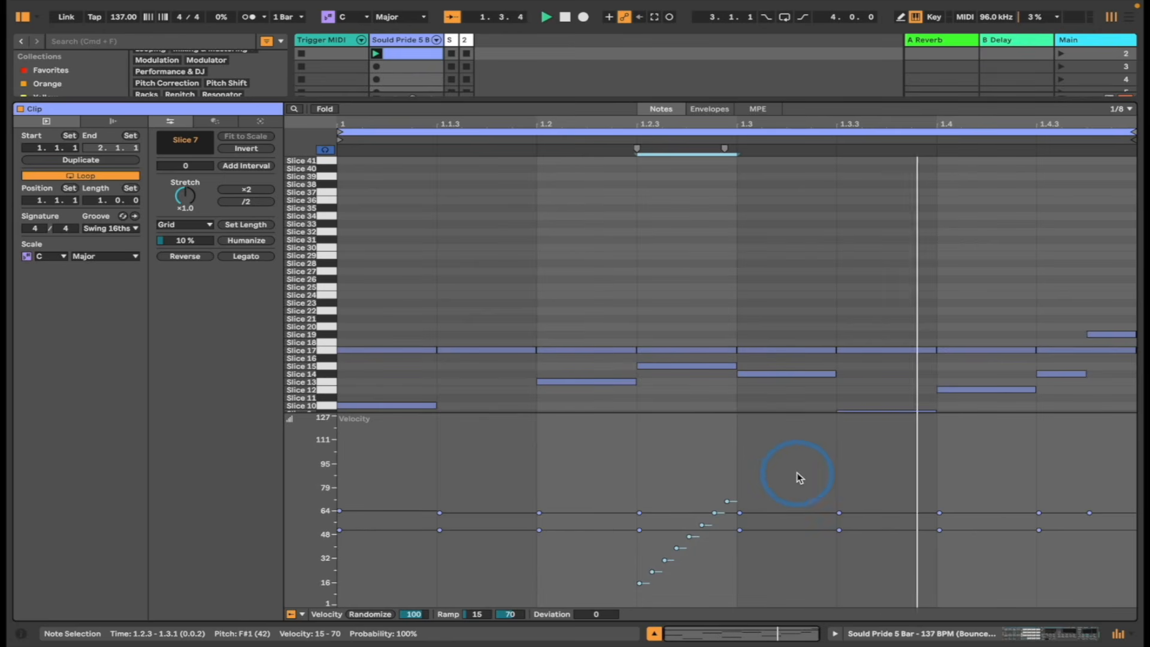
left_click(653, 633)
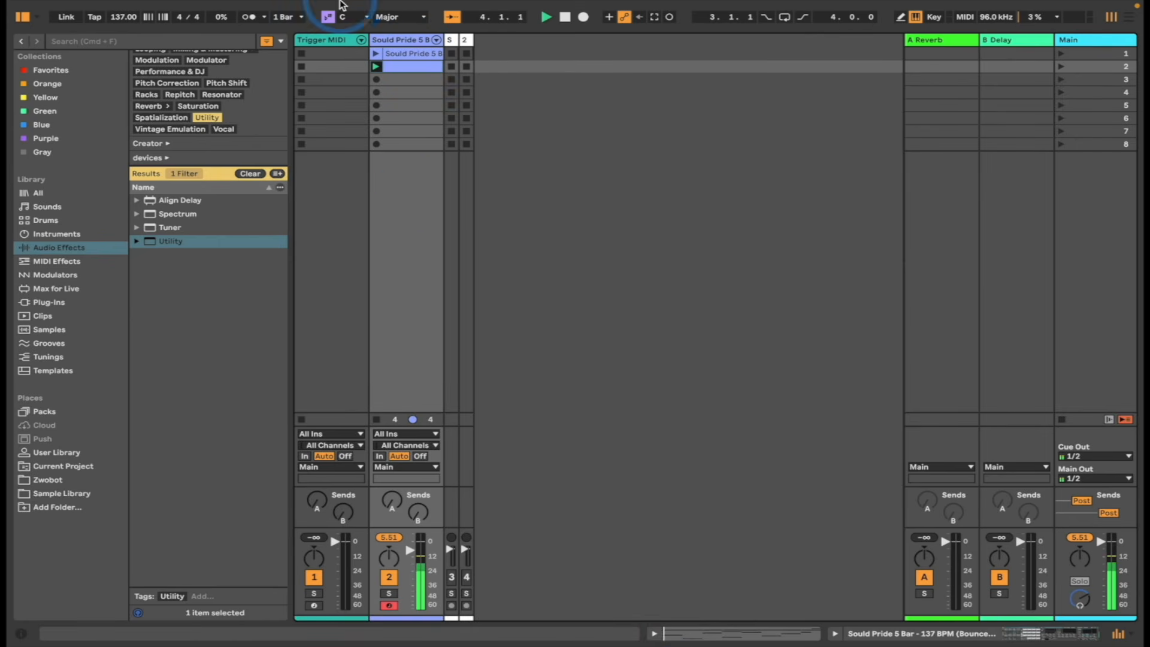
- Move the Effects to Trigger rack from the Trigger MIDI track to the end of the sliced drum track's device chain
double_click(329, 39)
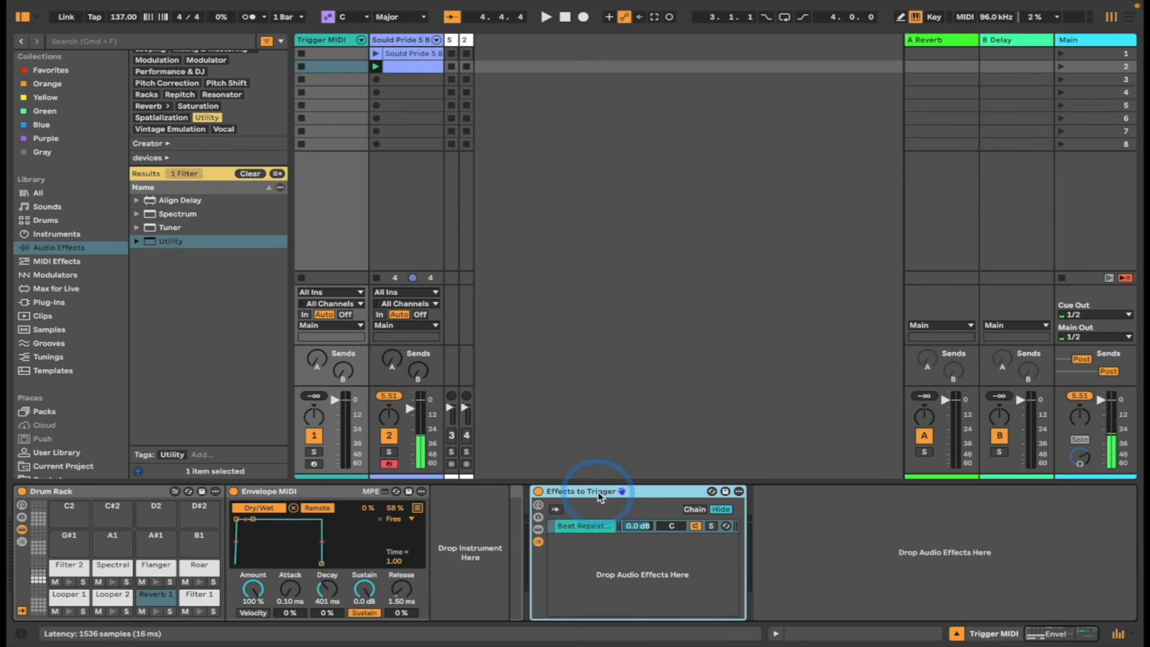
left_click_drag(430, 419, 409, 425)
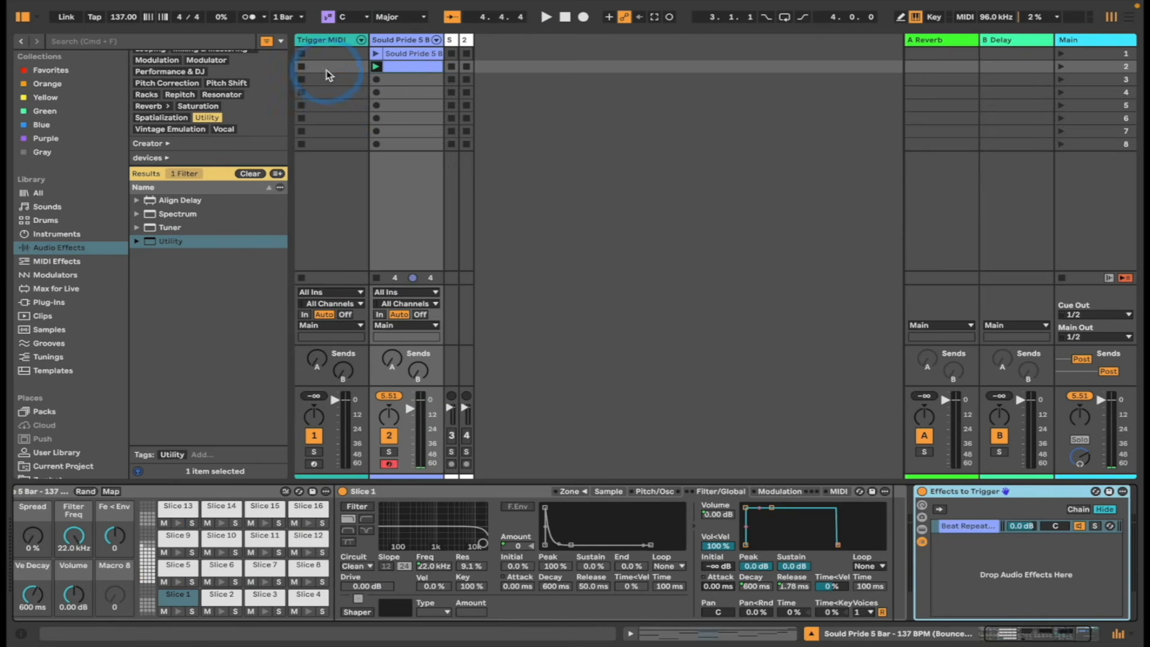
- Create and launch a one-bar clip in the Trigger MIDI track's second slot and add a lengthened Reverb 1 note at 1.3
double_click(325, 66)
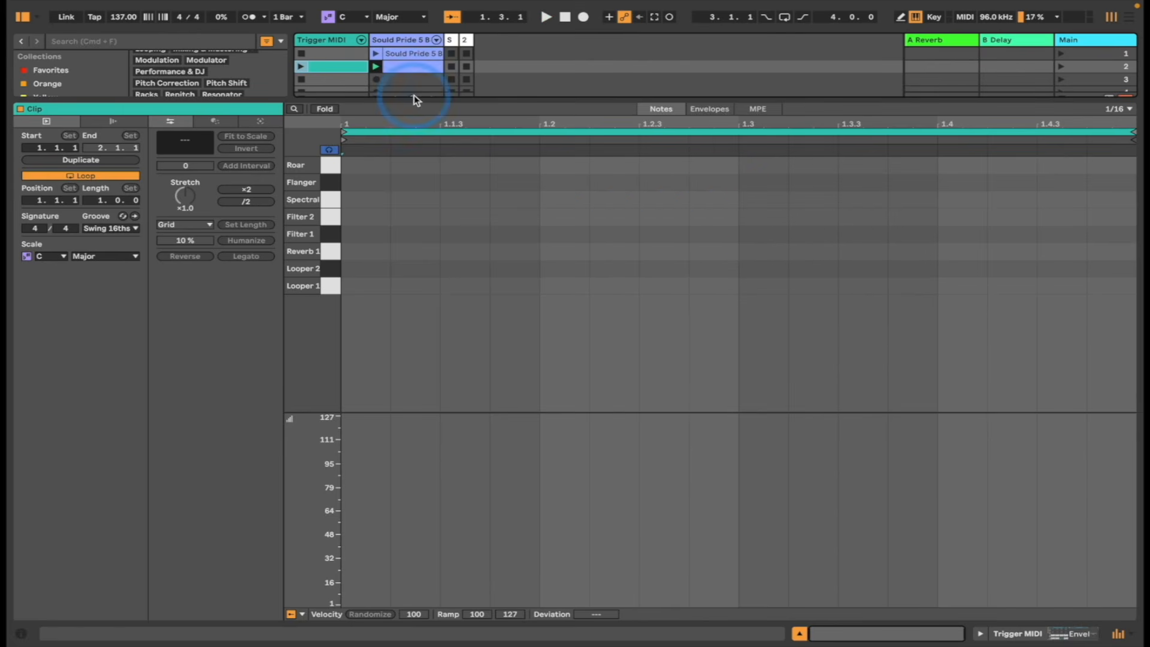
left_click(299, 67)
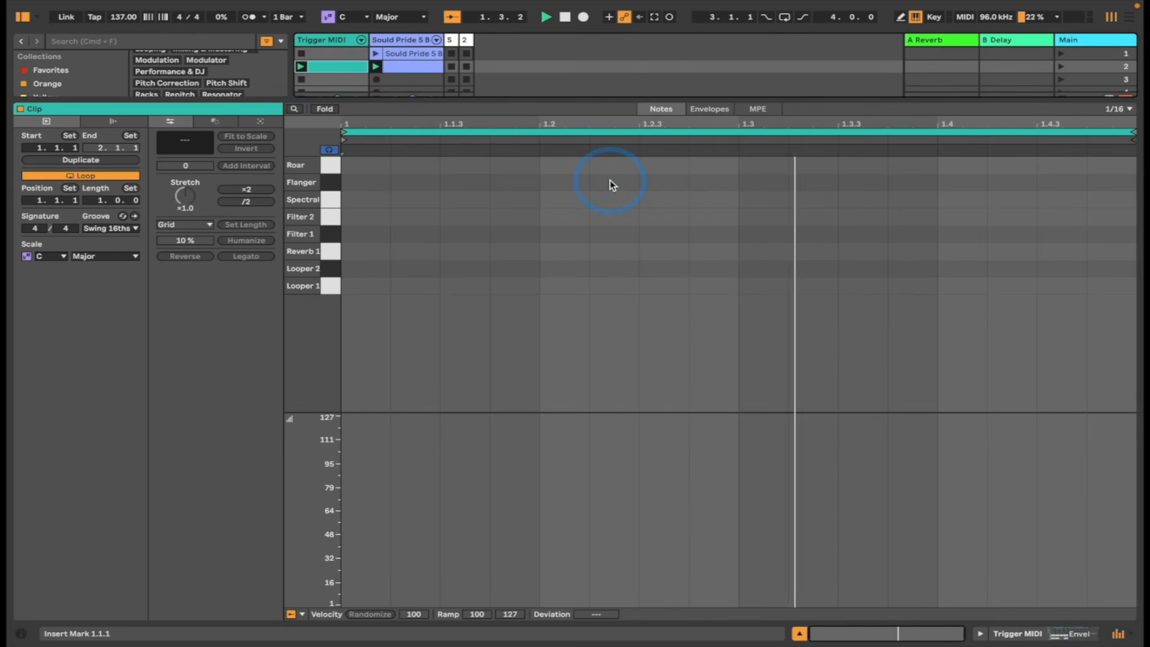
double_click(746, 250)
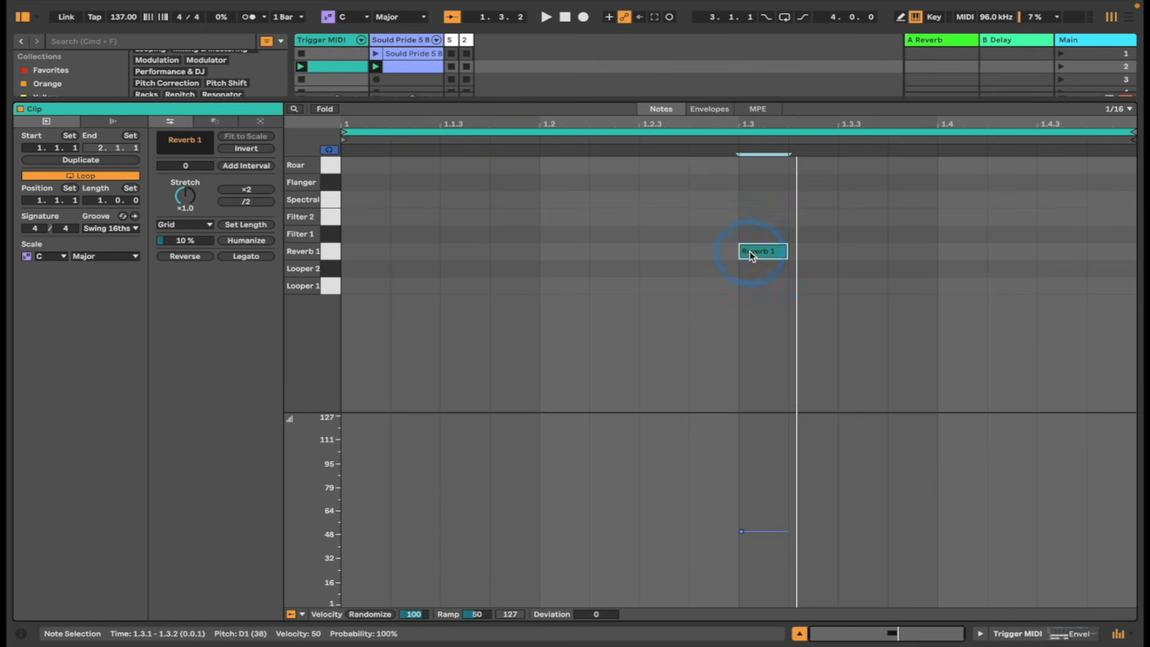
left_click_drag(783, 250, 796, 252)
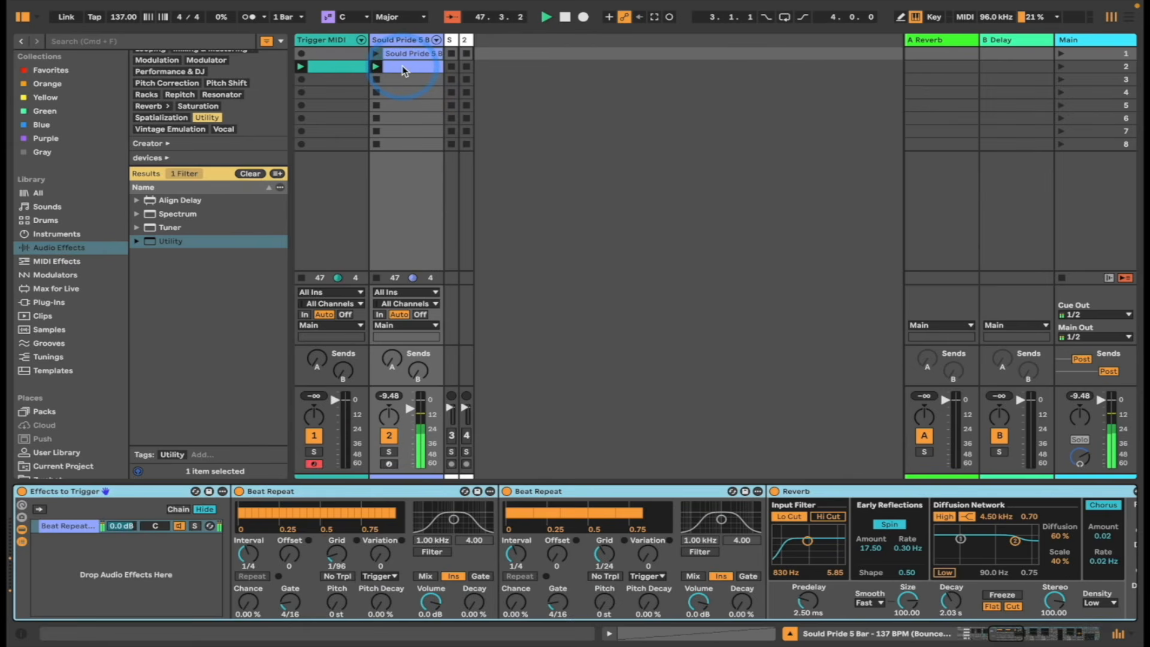
- Rename the sliced pattern clip as 1 and move it down to the third slot
left_click(402, 67)
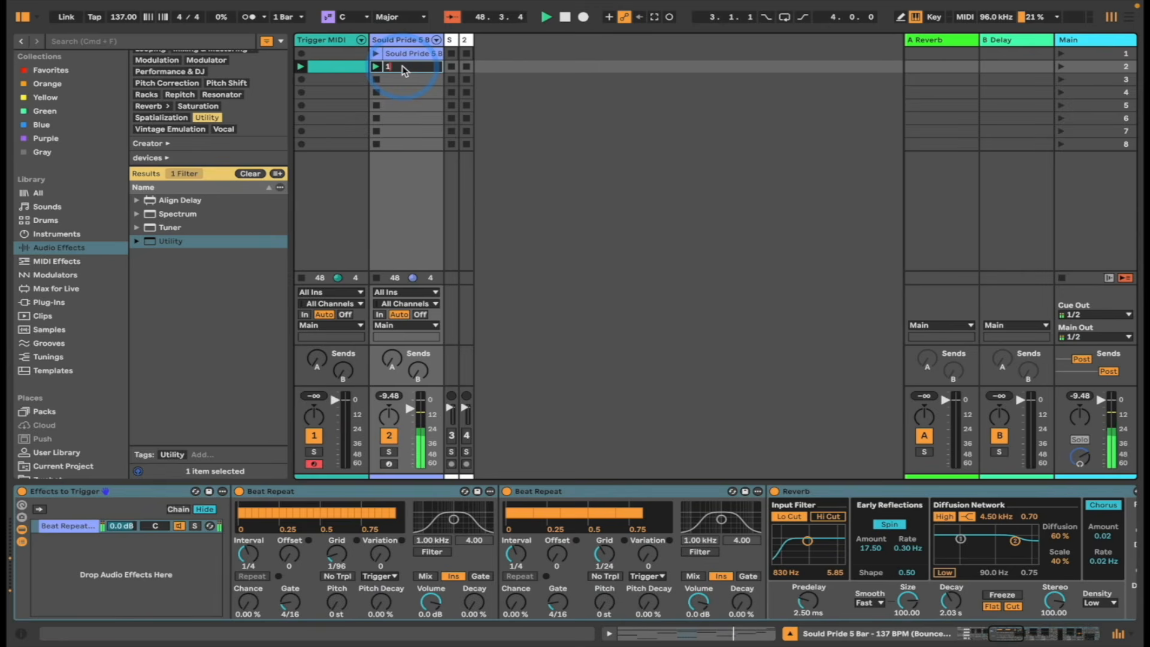
key("Return")
left_click_drag(397, 67, 398, 79)
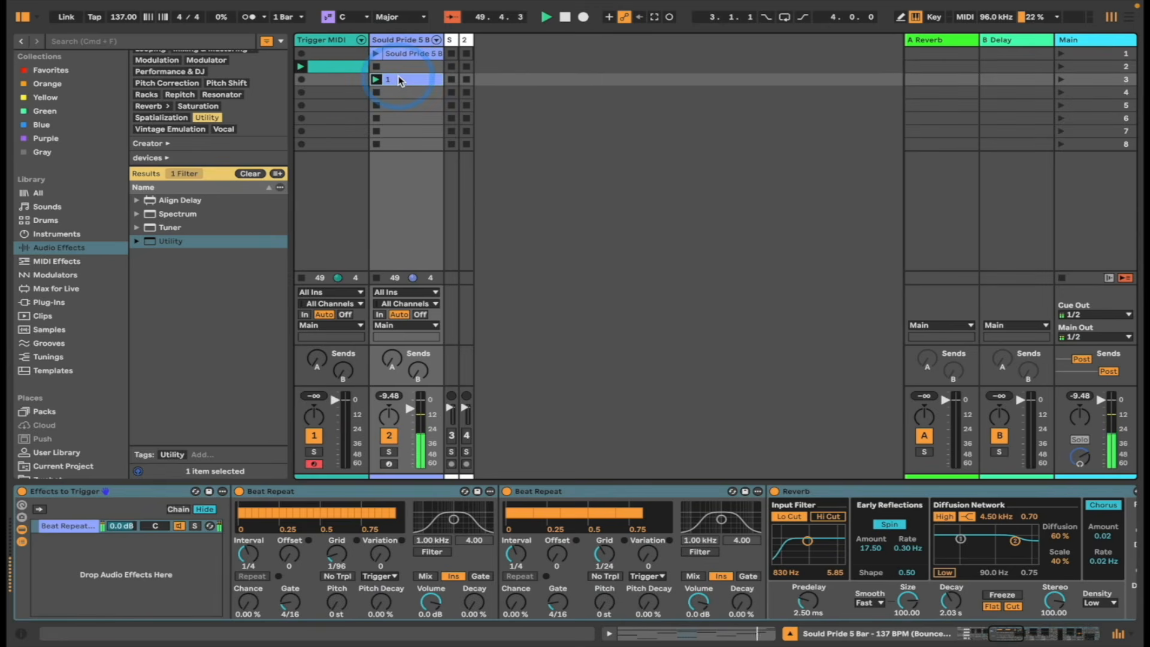
- Create a one-bar clip below clip 1 and add eighth notes on Slices 33, 34 and 35 from its start
key("space")
double_click(405, 93)
left_click(292, 614)
left_click(363, 249)
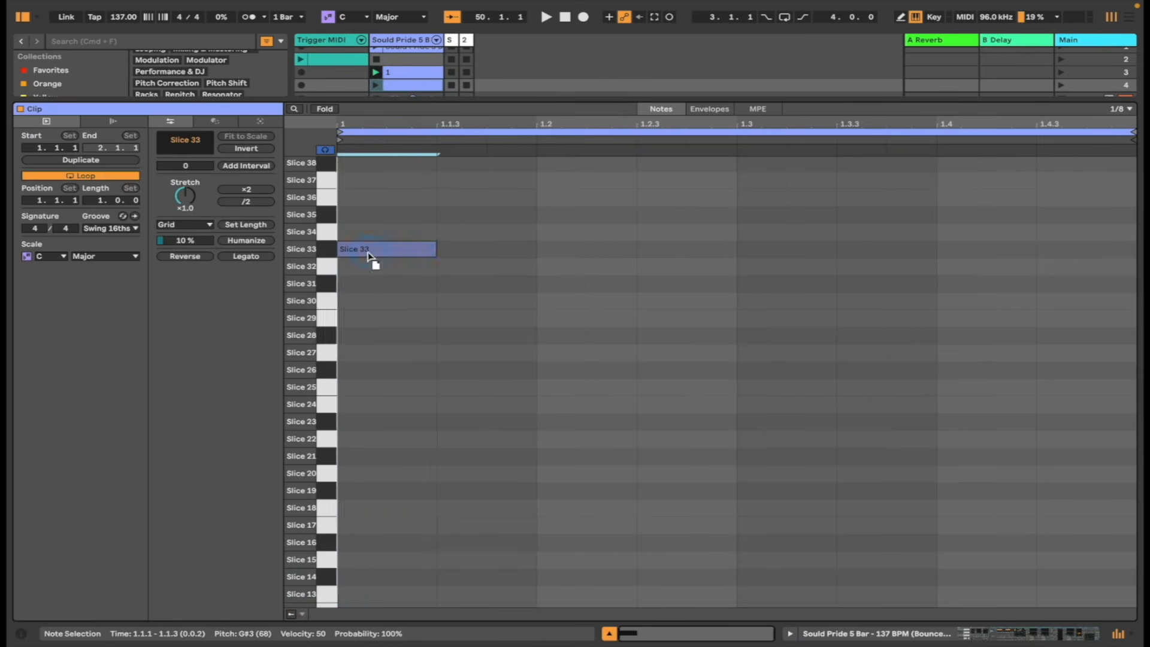
left_click(473, 231)
left_click(560, 215)
- Complete the bar with eighth notes on Slices 21, 16, 15, 28 and 29 and play the pattern
left_click(657, 354)
mouse_move(657, 354)
left_mouse_down()
mouse_move(669, 455)
mouse_move(757, 422)
mouse_move(765, 541)
left_mouse_up()
key("super+d")
key("Down")
key("super+d")
key("Up")
key("Up")
key("Up")
key("Up")
key("Up")
key("Up")
key("Up")
key("Up")
key("Up")
key("Up")
key("Up")
key("Up")
key("Up")
key("Up")
key("Down")
key("super+d")
key("Up")
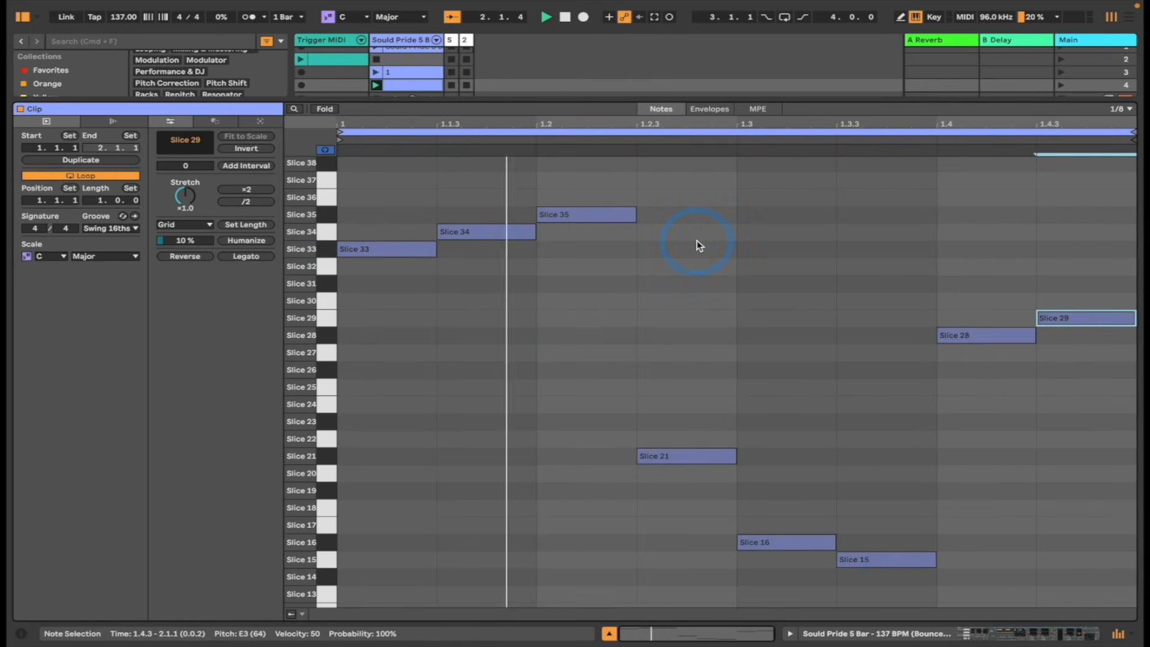
- Move the Slice 16 note down to Slice 13 and split the Slice 34 note in half
left_click(760, 539)
key("Down")
key("Down")
key("Down")
left_click(508, 233)
key("super+e")
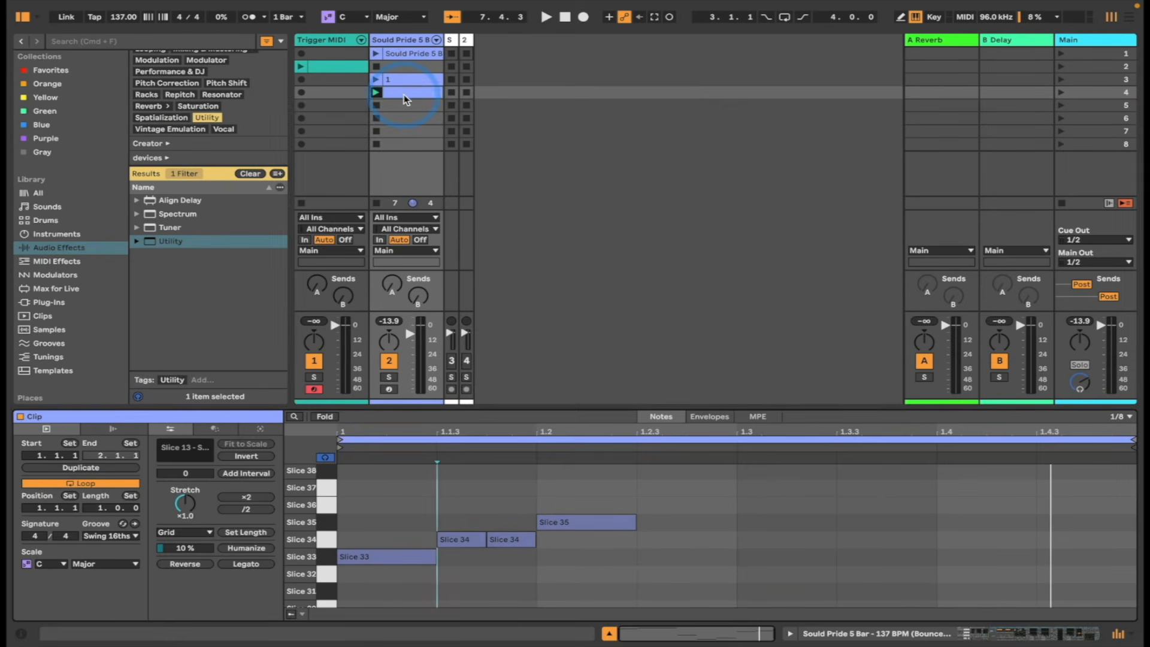
- Duplicate the edited pattern clip in the fourth slot
left_click(403, 94)
key("super+d")
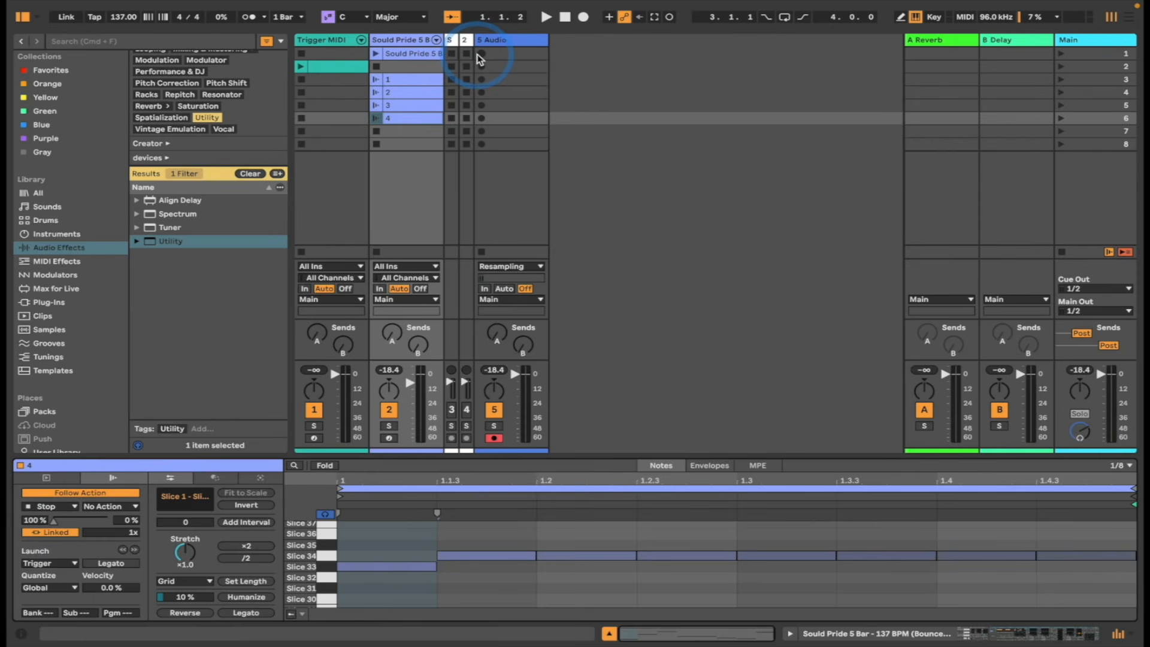
- Record the sliced patterns onto the resampling audio track while launching clip 1, and select the recorded clip
left_click(481, 54)
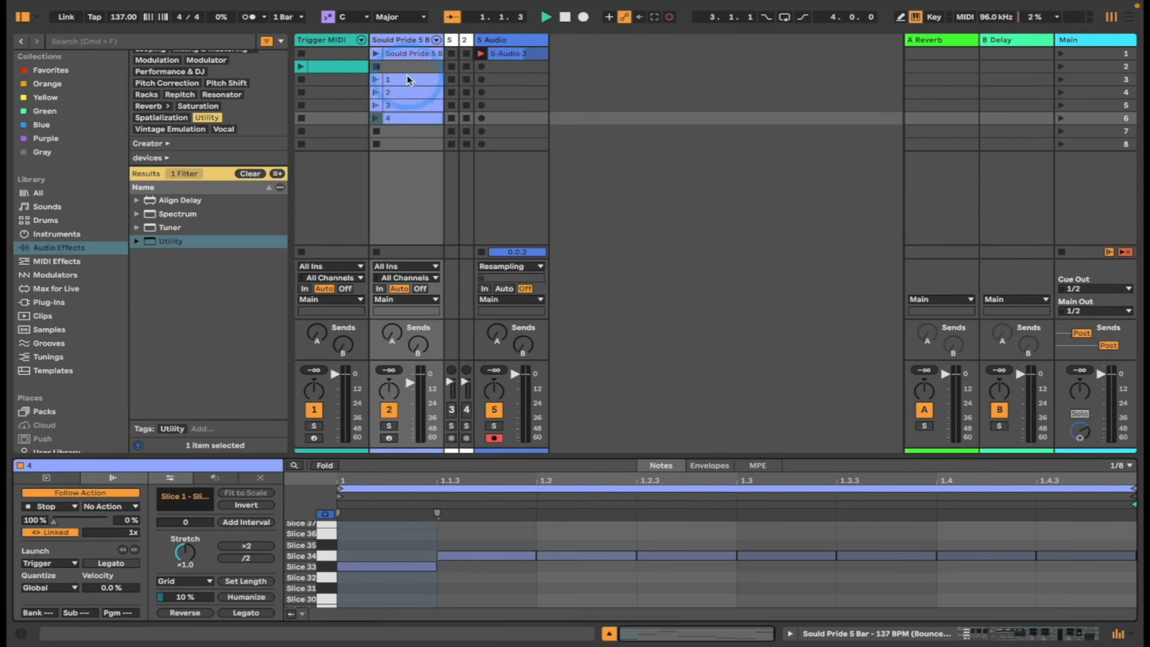
left_click(376, 79)
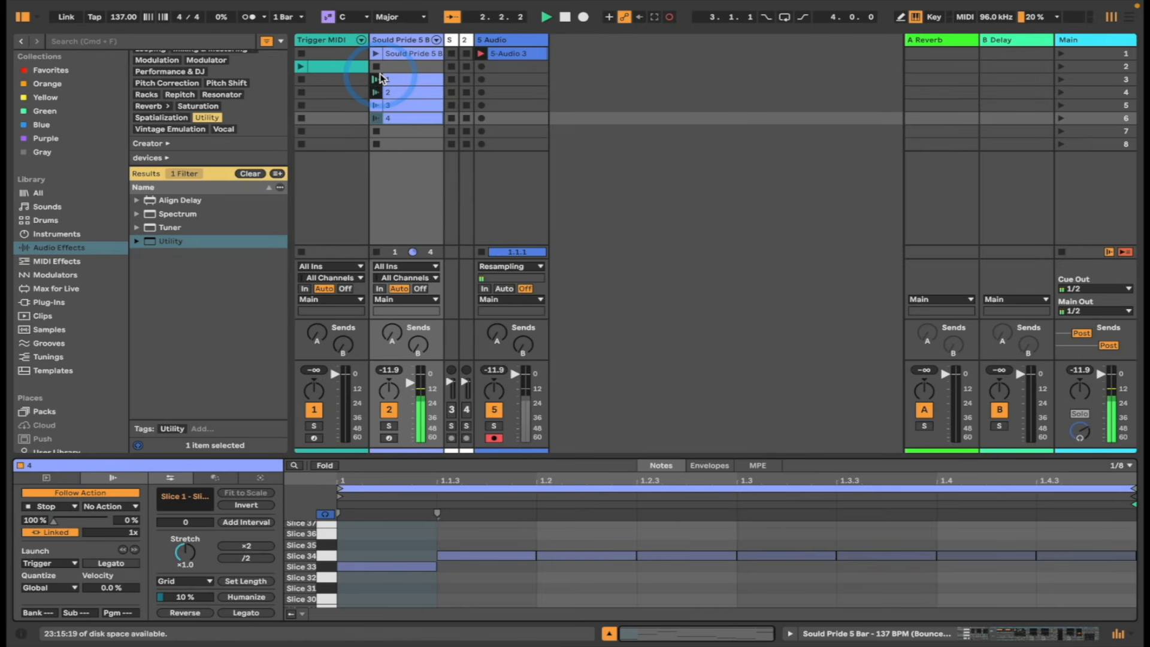
left_click(523, 53)
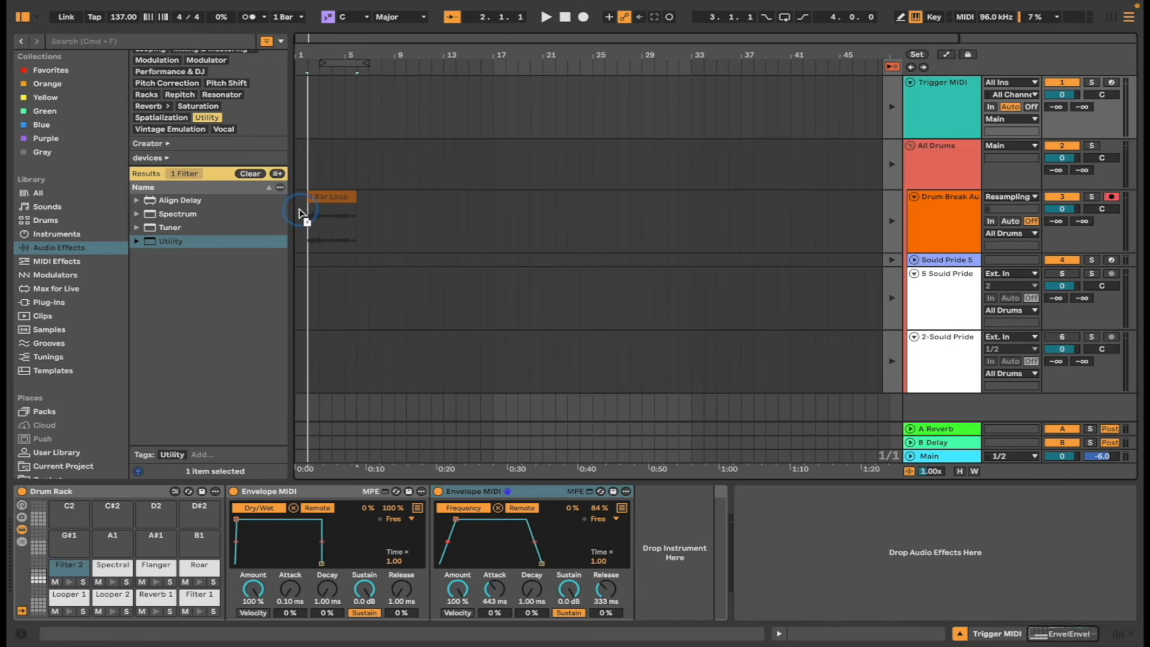
- Place the 4 Bar Loop clip at bar 1 of the Drum Break Audio track and return playback to the arrangement
left_click_drag(299, 212, 298, 211)
left_click(891, 67)
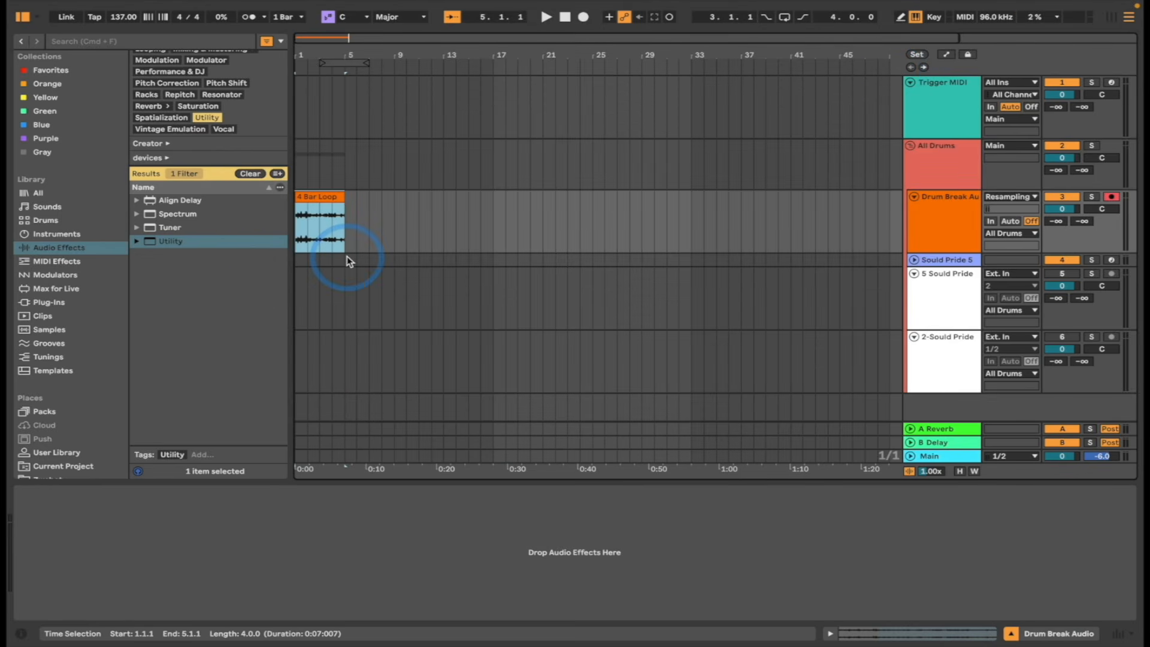
- Isolate the sixteenth-note slice at 1.3 in the 4 Bar Loop and stretch it to 1.3.4 with Texture warping
key("z")
key("plus")
key("plus")
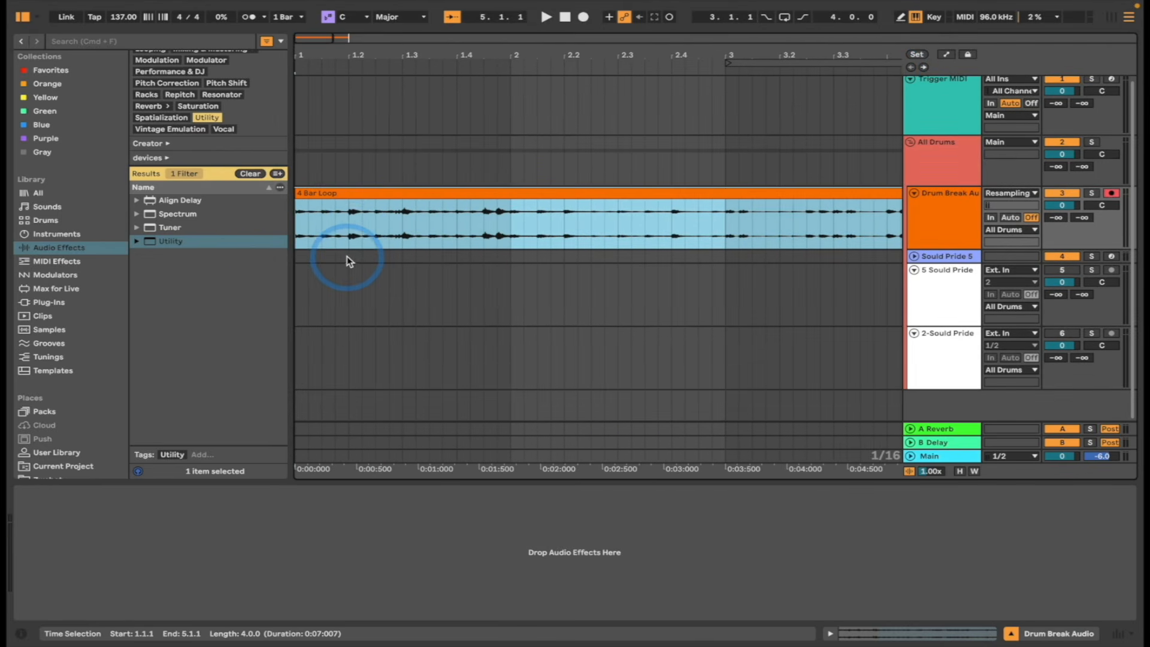
right_click(474, 219)
left_click(525, 194)
key("r")
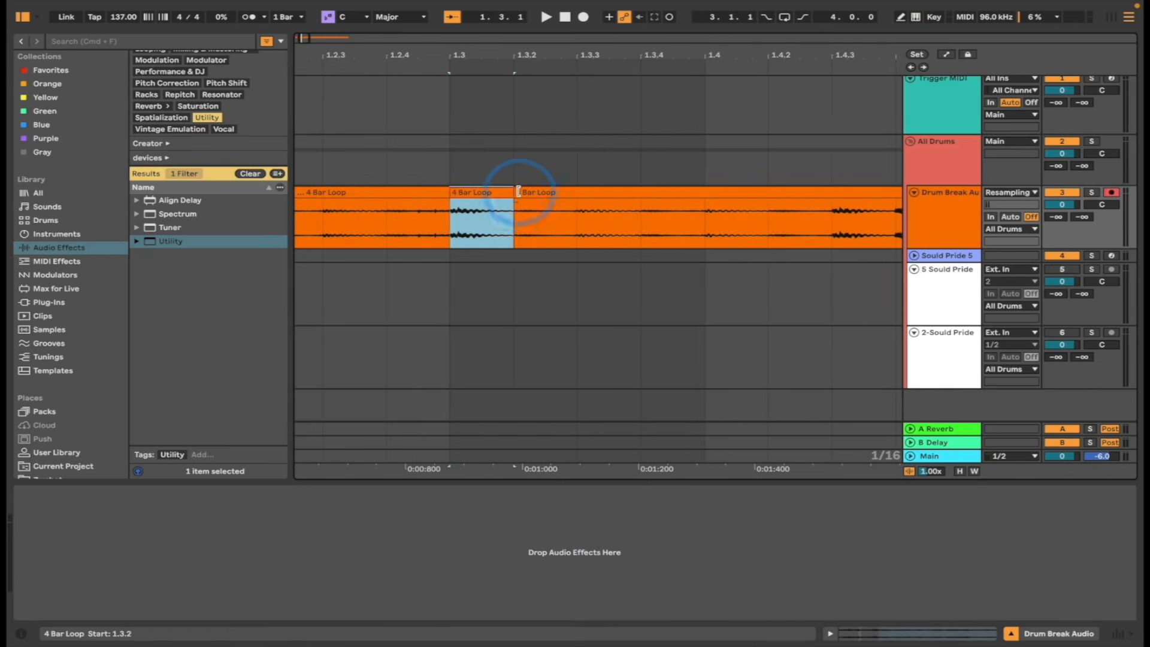
left_click(560, 189)
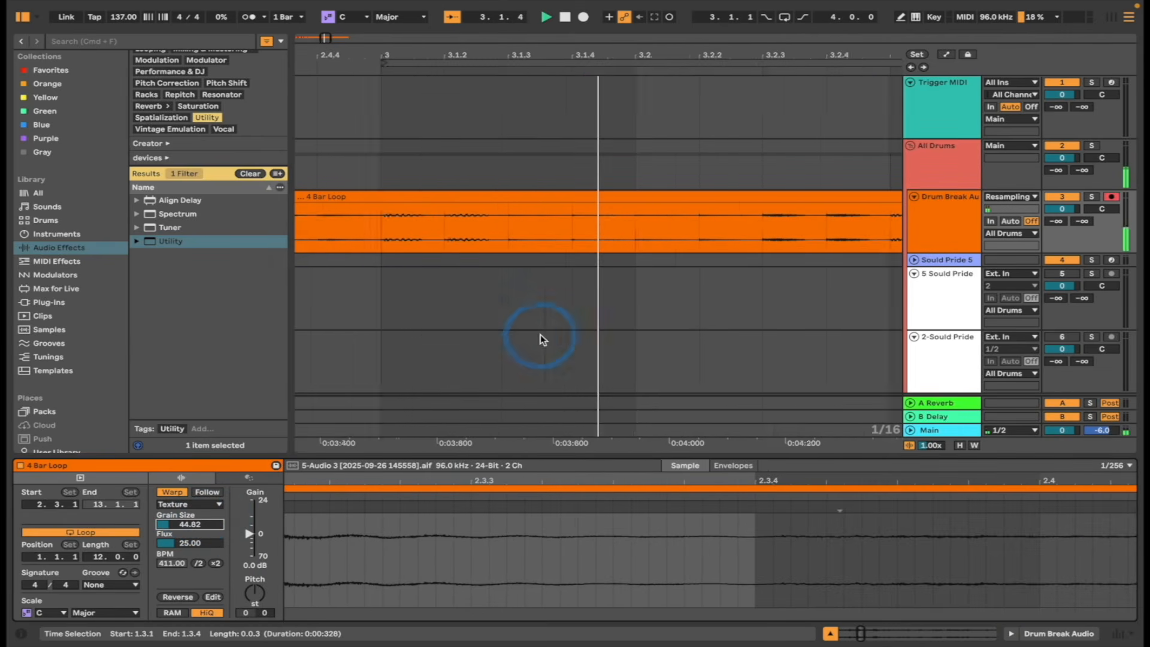
- Split out the eighth-note segment of the loop from 2.4 to 2.4.3
scroll(542, 338, "down", 10)
left_click(305, 184)
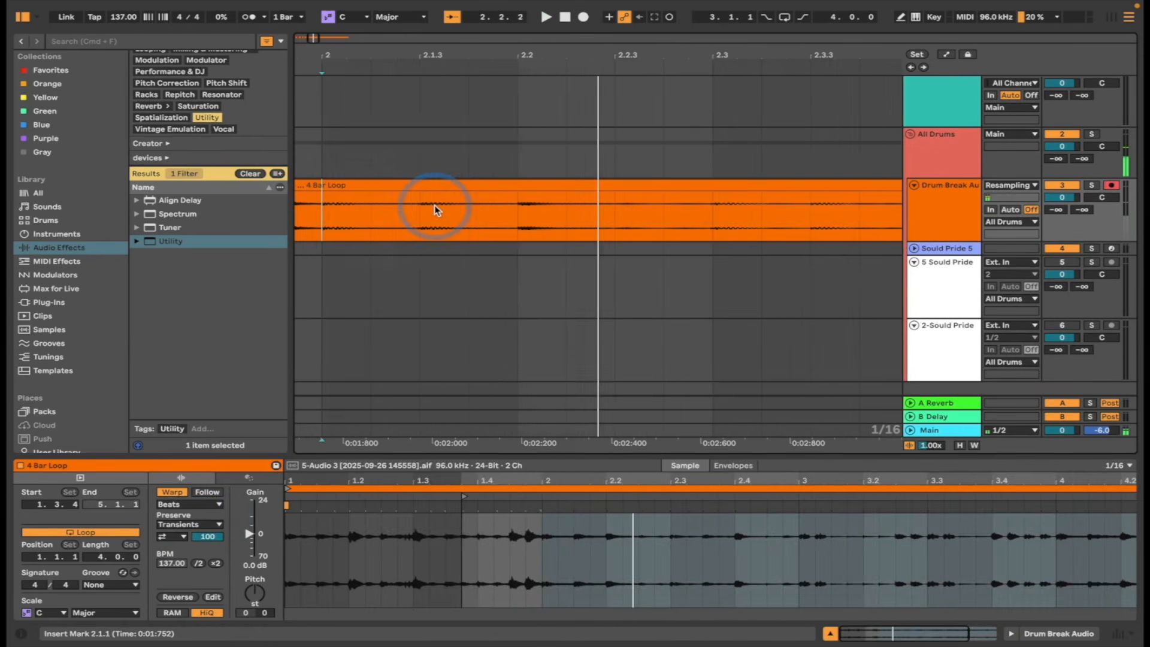
scroll(436, 210, "right", 5)
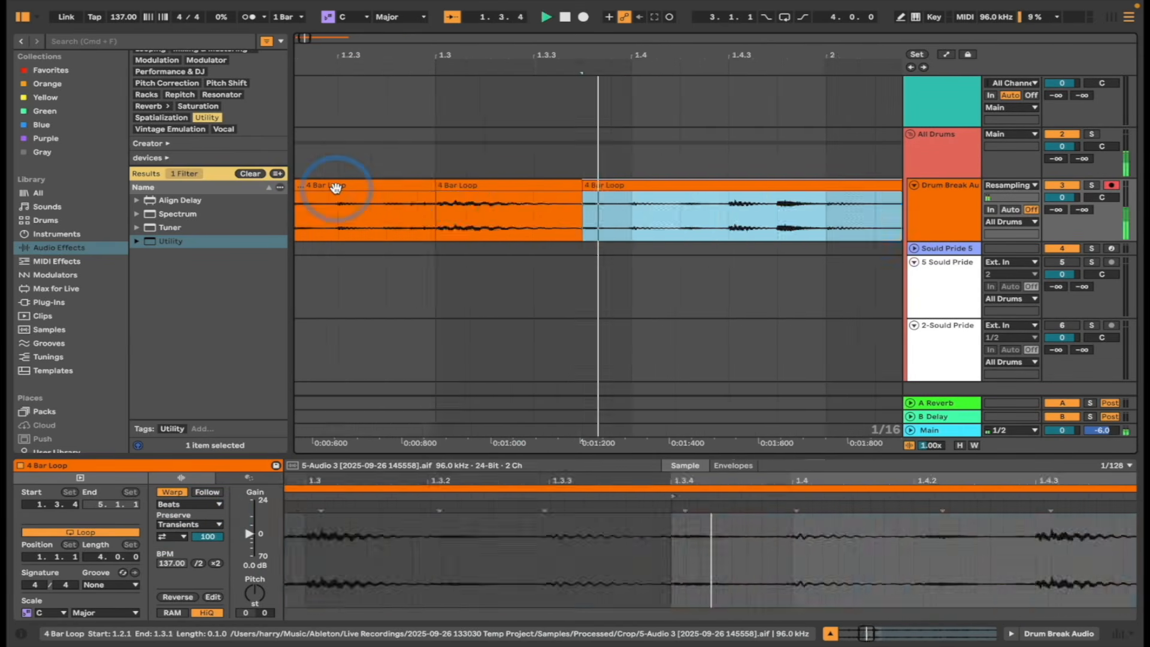
left_click_drag(515, 218, 598, 218)
key("super+e")
- Set the 2.4 segment's warp mode to Texture and show its Transposition envelope
left_click_drag(565, 456, 565, 346)
left_click(189, 393)
left_click(179, 417)
left_click(727, 358)
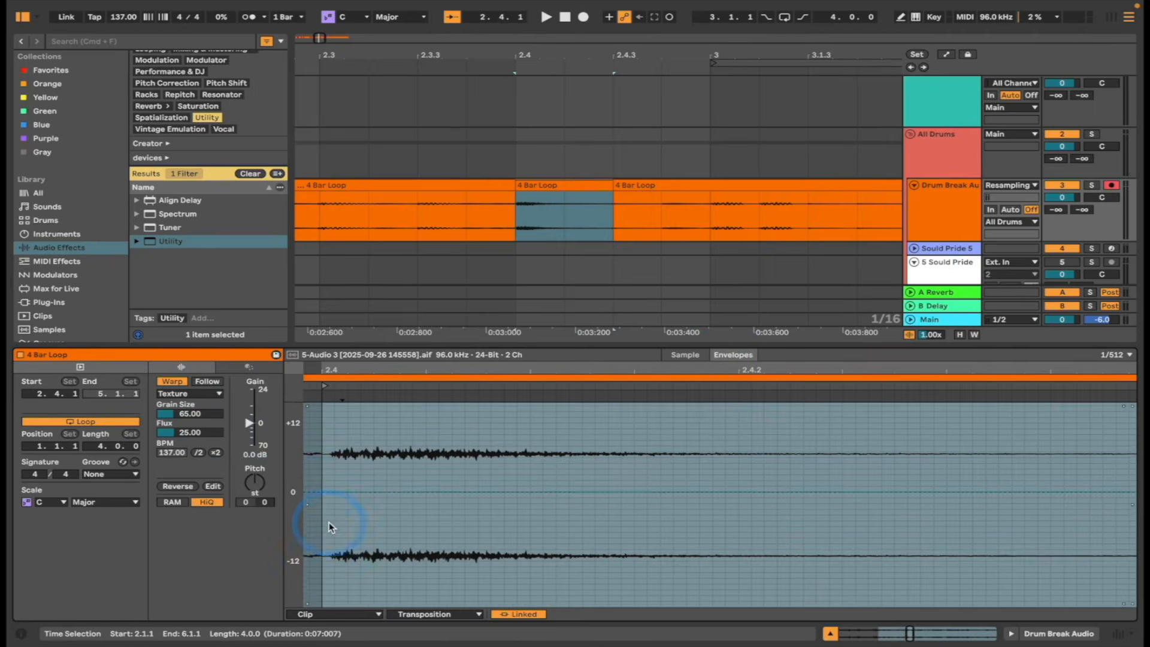
- Draw a curved falling Transposition envelope across the 2.4 segment, lowering its end to -32 st
left_click(322, 488)
left_click_drag(778, 488, 778, 564)
scroll(635, 539, "down", 5)
key("space")
left_click_drag(610, 562, 726, 562)
left_click_drag(649, 537, 682, 524)
key("space")
key("space")
left_click_drag(698, 534, 699, 603)
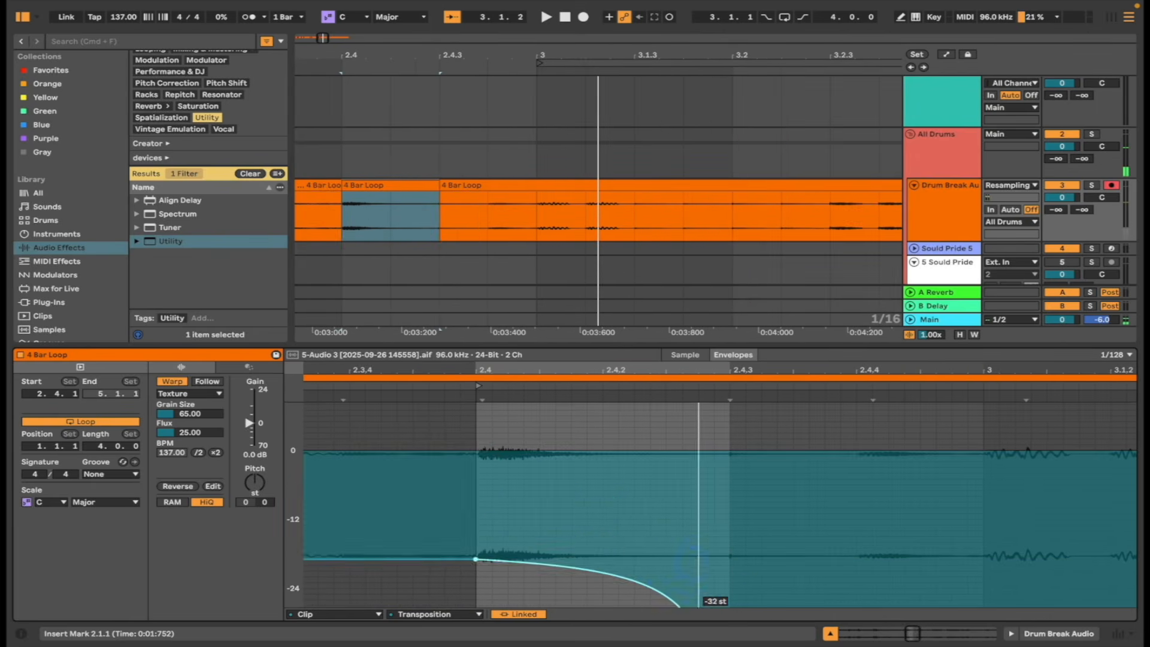
- Raise the start of the Transposition envelope to 0 st and play the pitch drop
left_click_drag(473, 557, 472, 446)
key("space")
key("space")
key("space")
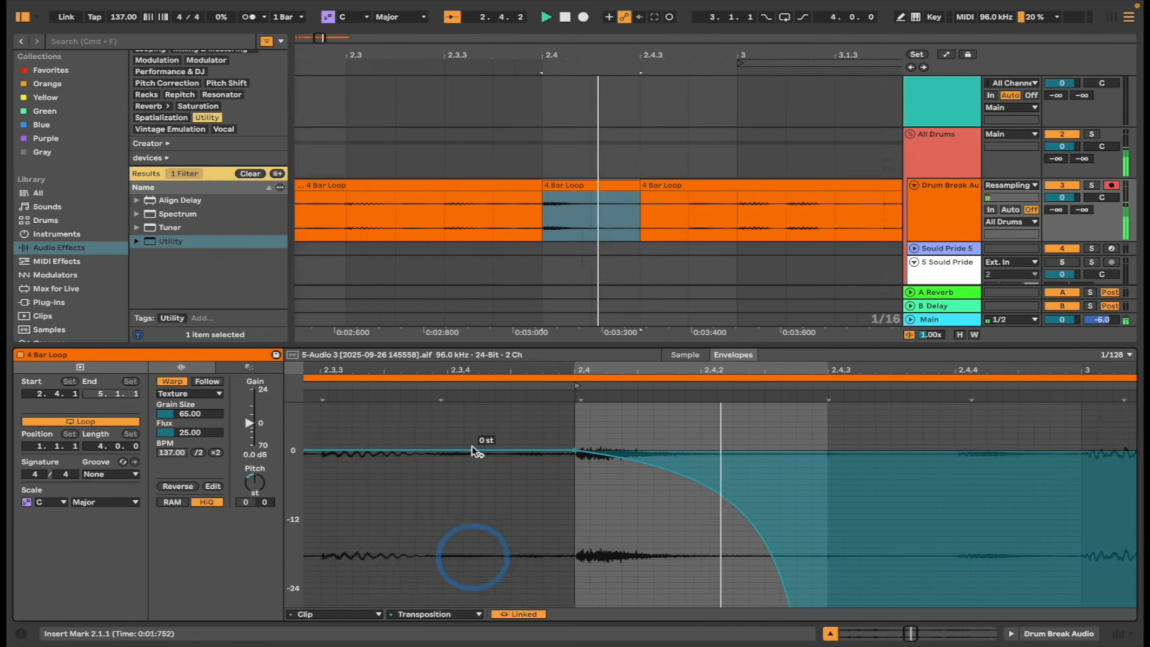
key("space")
- Stretch the pitch-dropped segment so it ends at 3.1.1 and reduce its Grain Size to 20.35
left_click(642, 179)
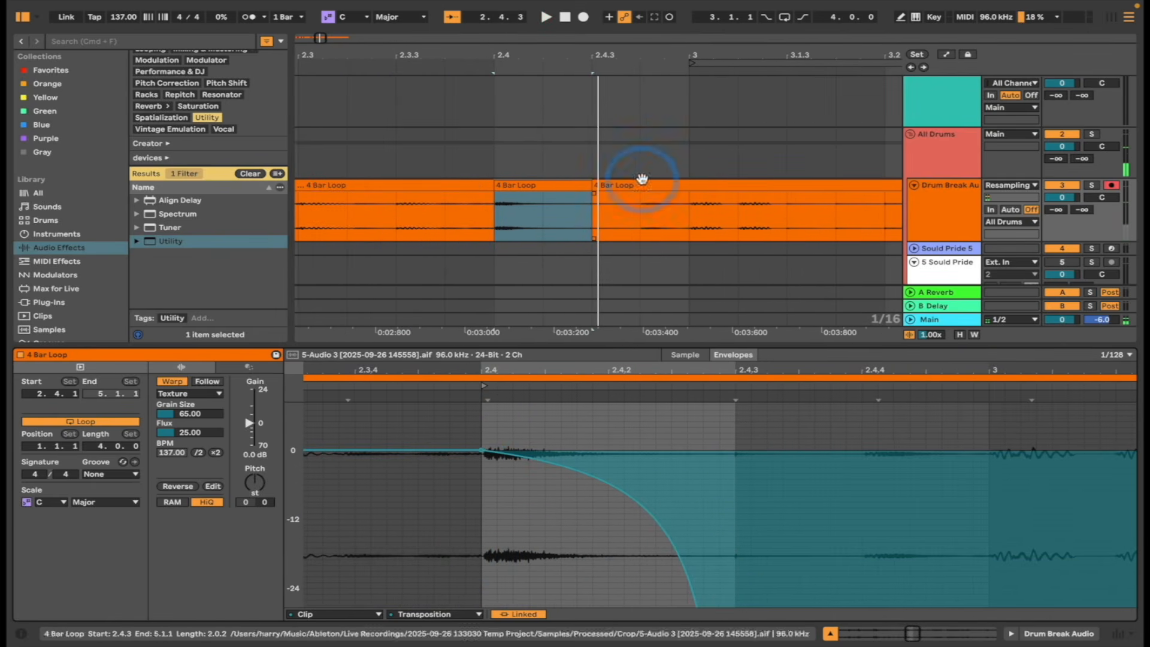
left_click_drag(586, 179, 675, 185)
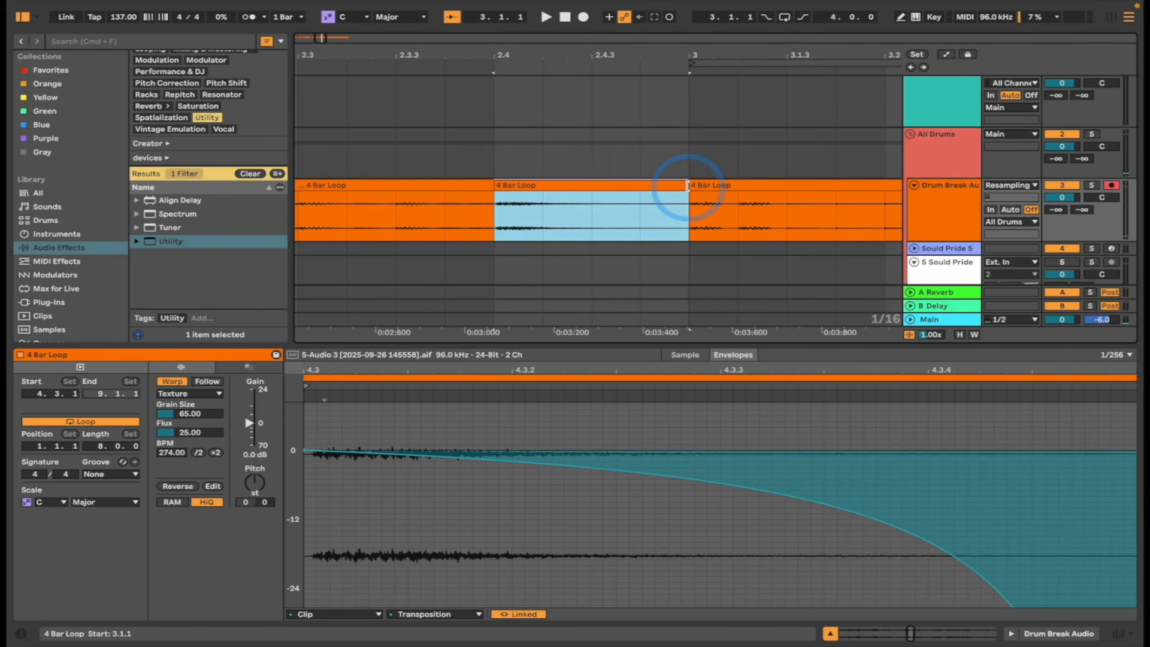
key("space")
left_click_drag(164, 423, 178, 419)
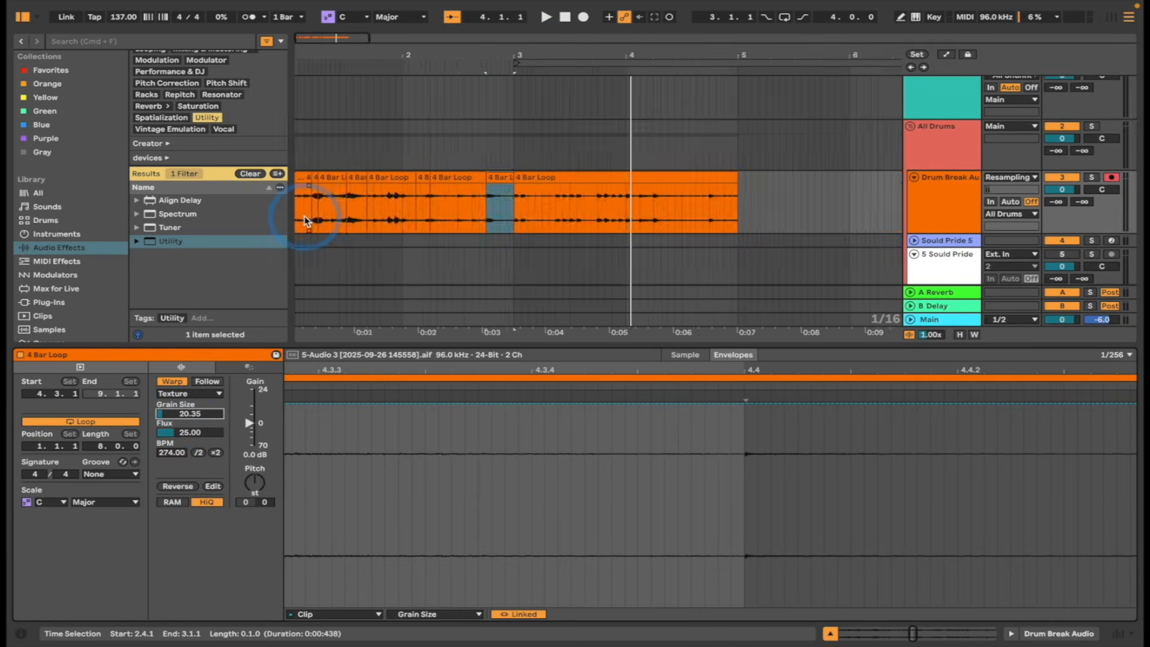
- Play the chopped slices from the start of the arrangement
key("space")
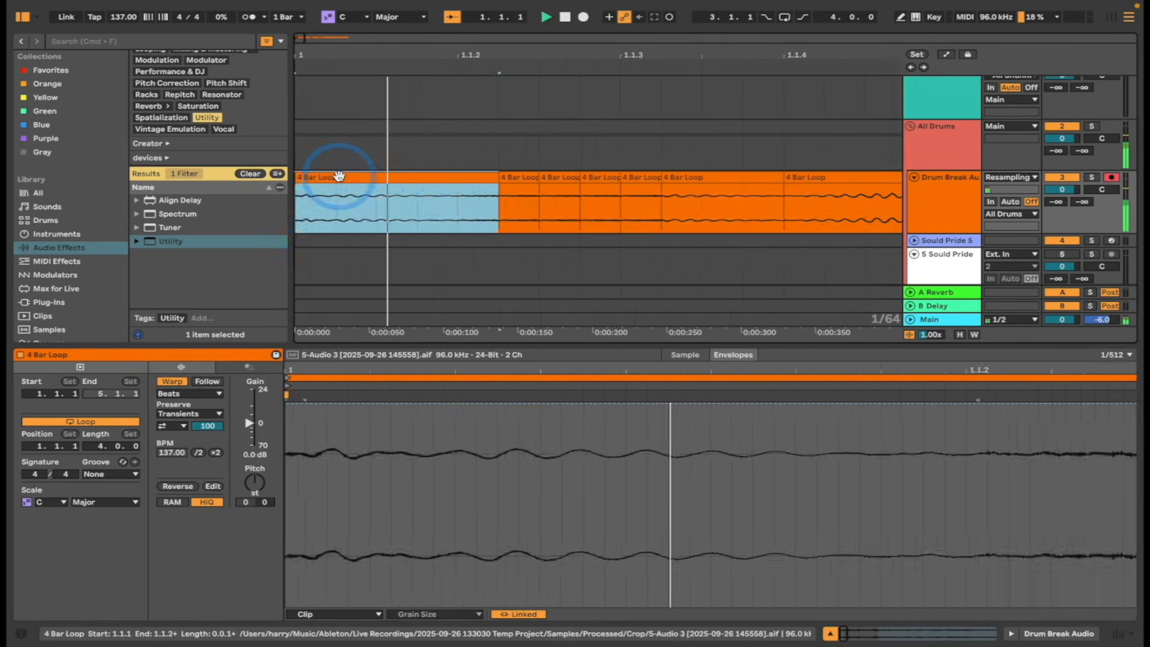
key("space")
right_click(529, 204)
left_click(561, 623)
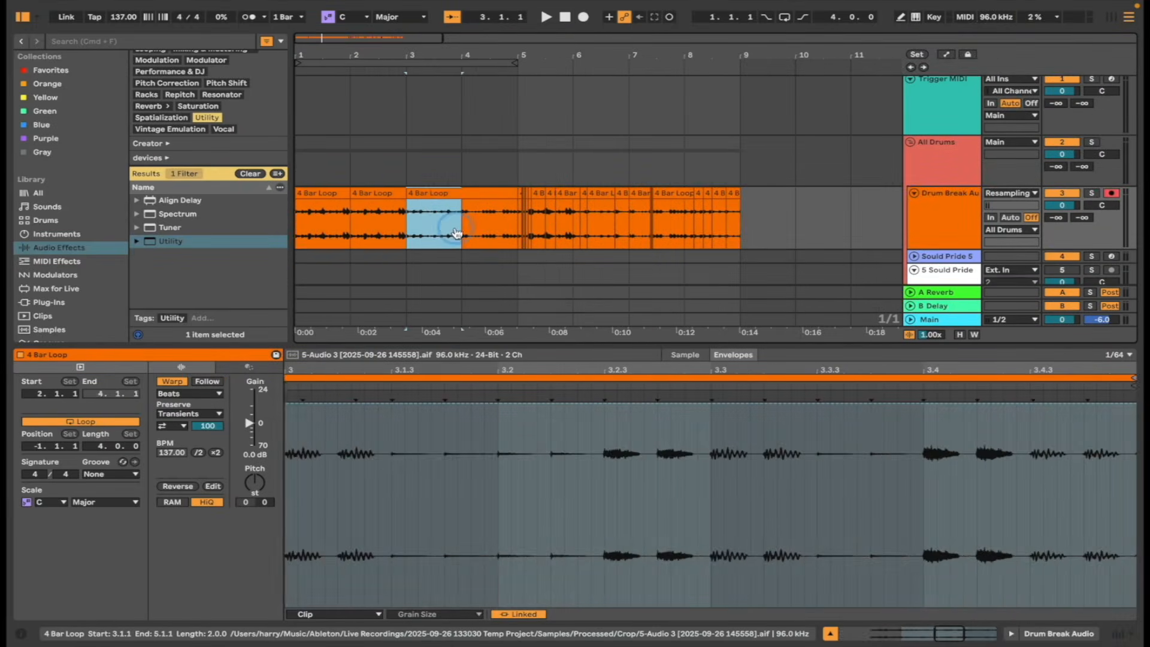
- Chop the loop near the end of bar 2 into shorter clips, with cuts at 2.3.1 and 2.4.4, and play it
left_click(325, 191)
scroll(326, 192, "down", 3)
scroll(437, 167, "up", 10)
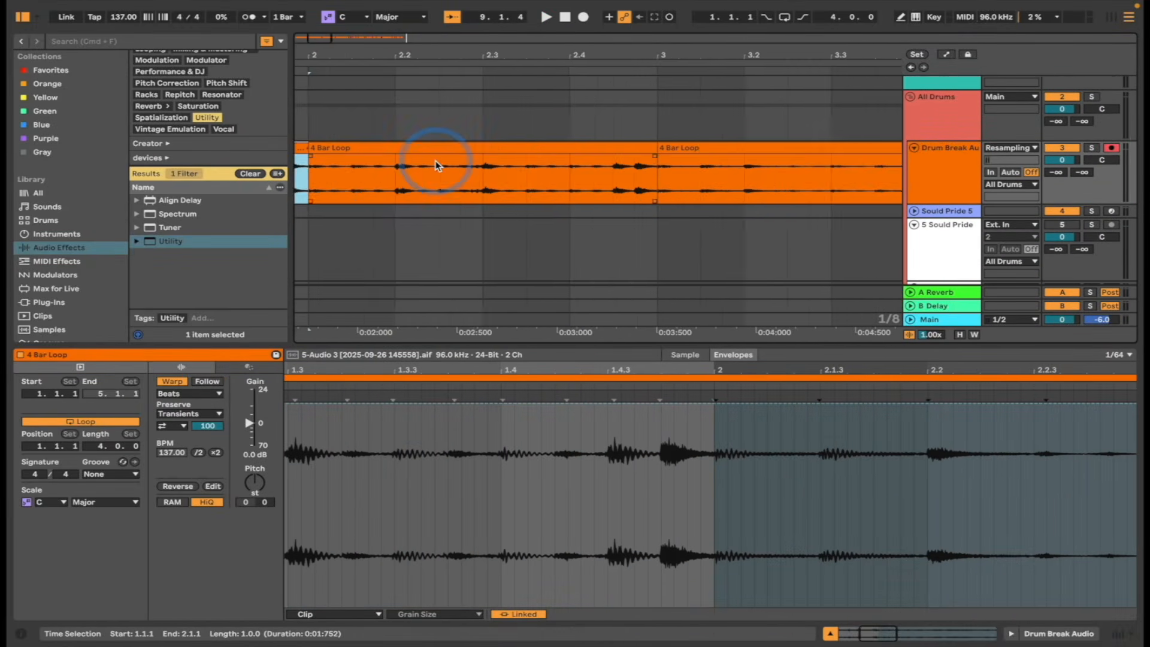
left_click(617, 147)
left_click(487, 147)
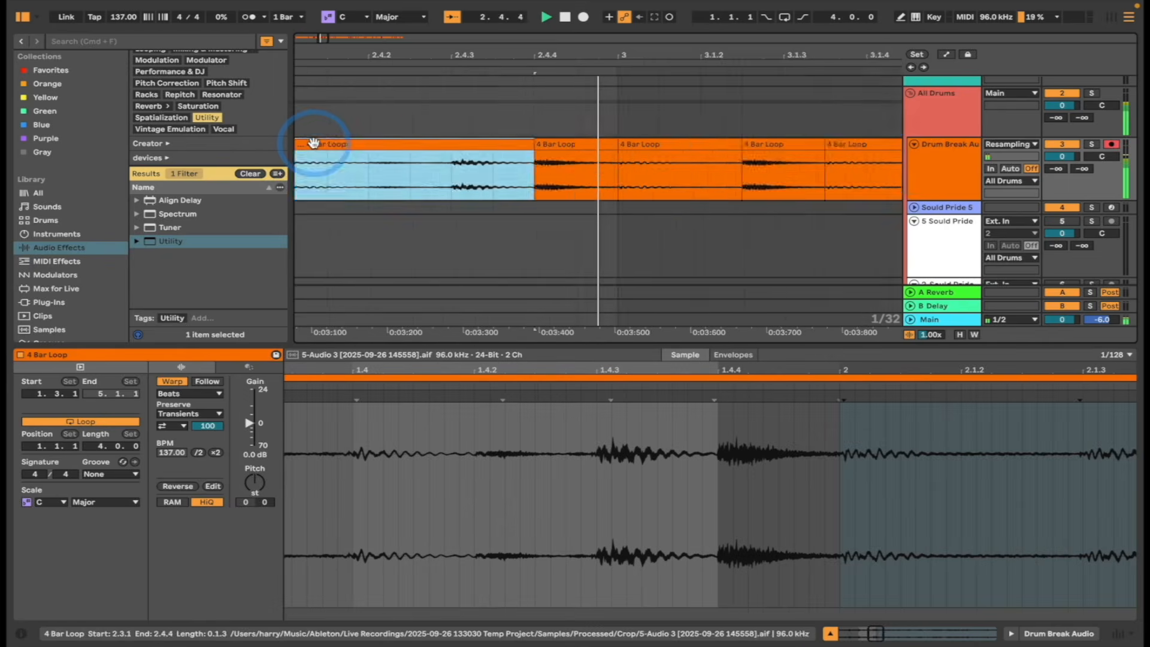
- Consolidate the repeated slices from 3.2.1 to 3.3.1 and draw a Transposition envelope that falls to -18 st at the end
left_click(556, 131)
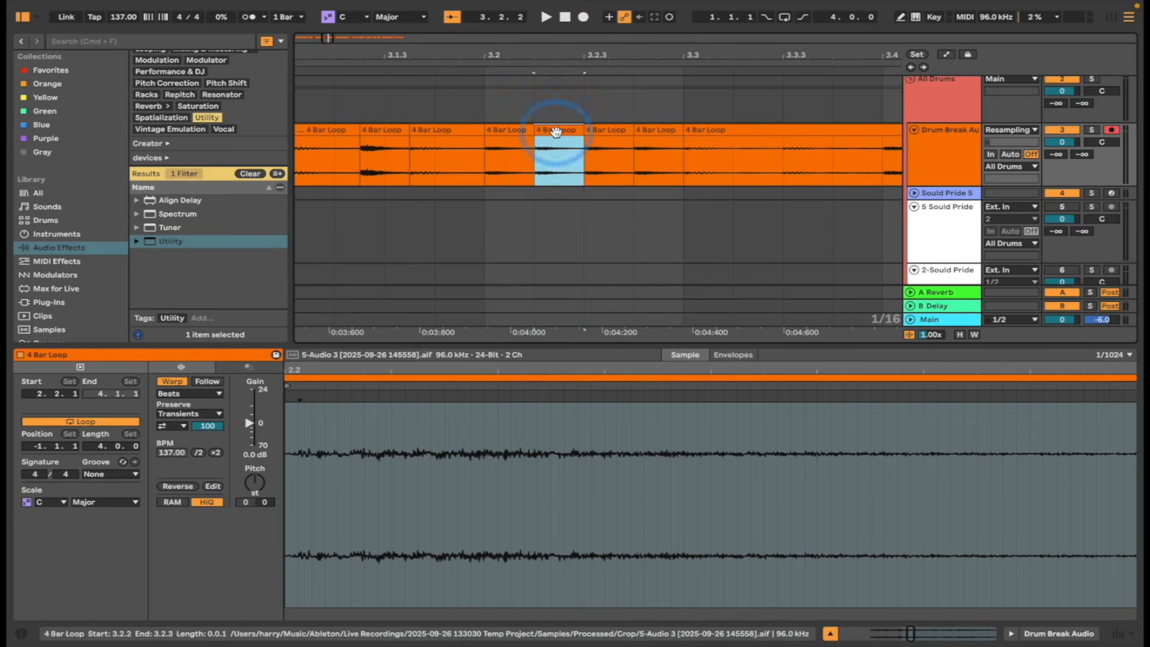
left_click_drag(681, 141, 513, 141)
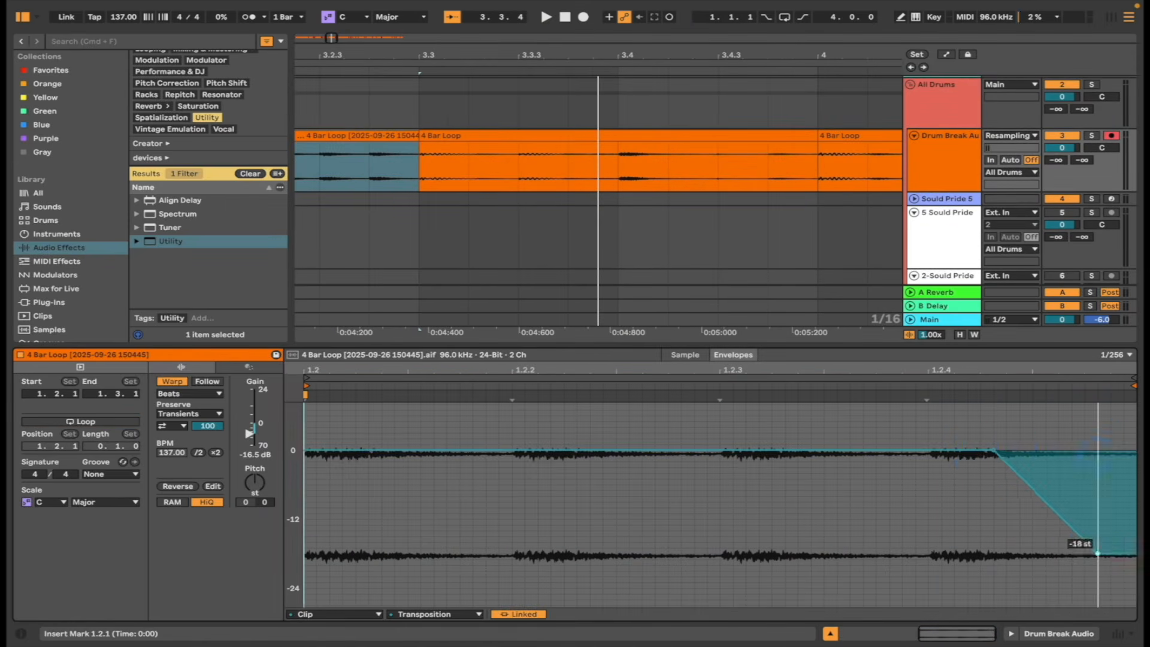
left_click(1101, 548)
- Stretch the slice starting at 3.2.4 to about 3.4.3 and warp it in Texture mode with Grain Size 57.05
left_click_drag(454, 147, 416, 148)
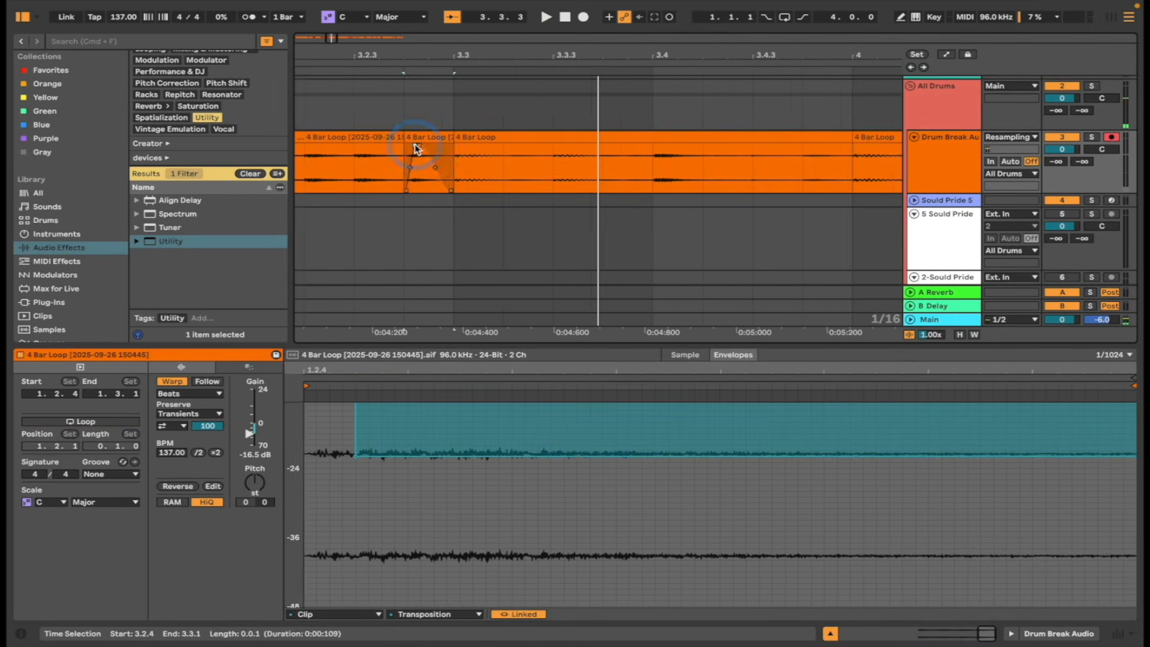
left_click_drag(534, 149, 480, 148)
left_click(211, 415)
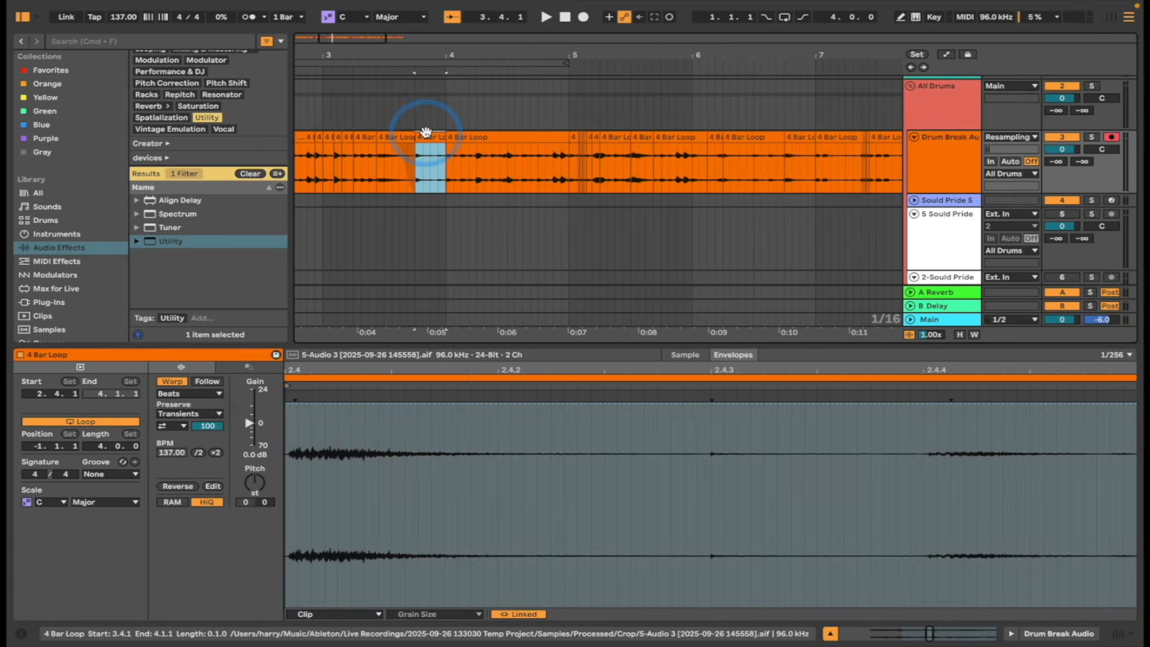
left_click(474, 154)
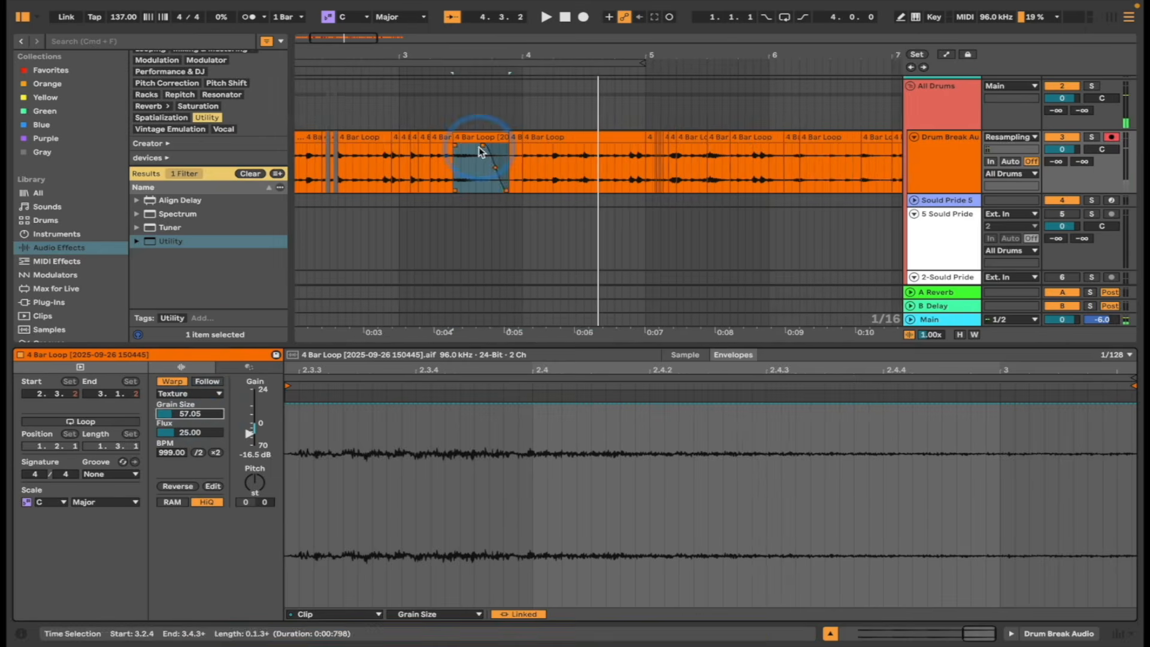
left_click_drag(1108, 506, 1106, 594)
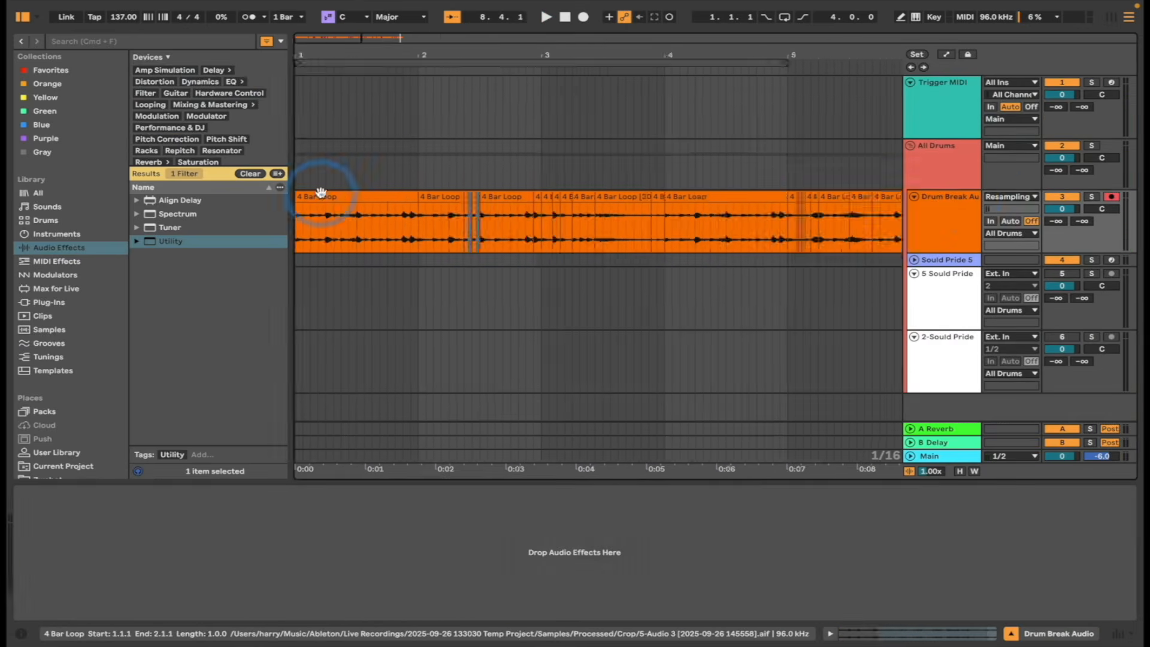
- Loop the eight bars of clips and add a Glue Compressor with Threshold -26.0 dB, Makeup 6.67 dB and Soft clipping on
left_click(321, 194)
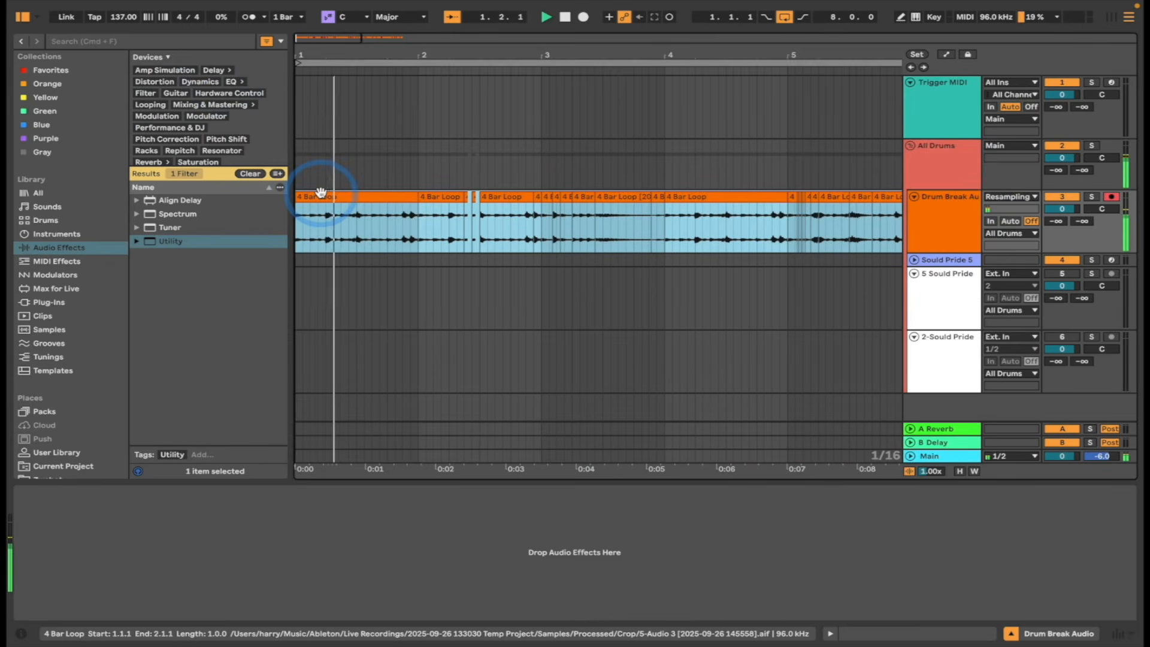
left_click(200, 82)
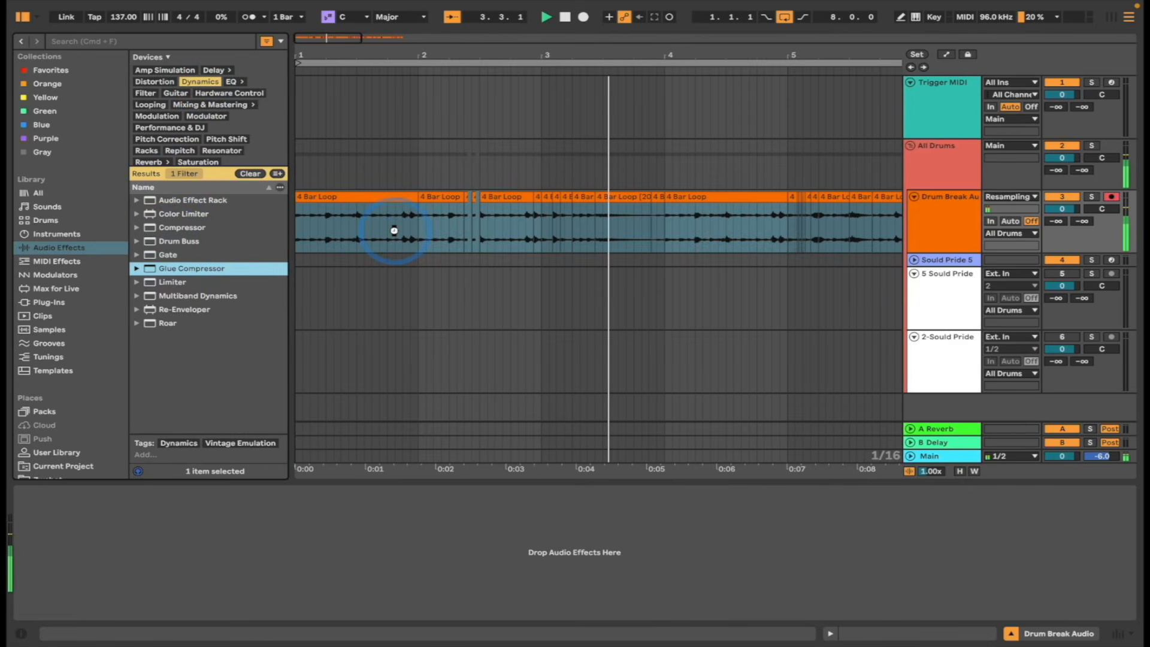
left_click_drag(110, 588, 165, 591)
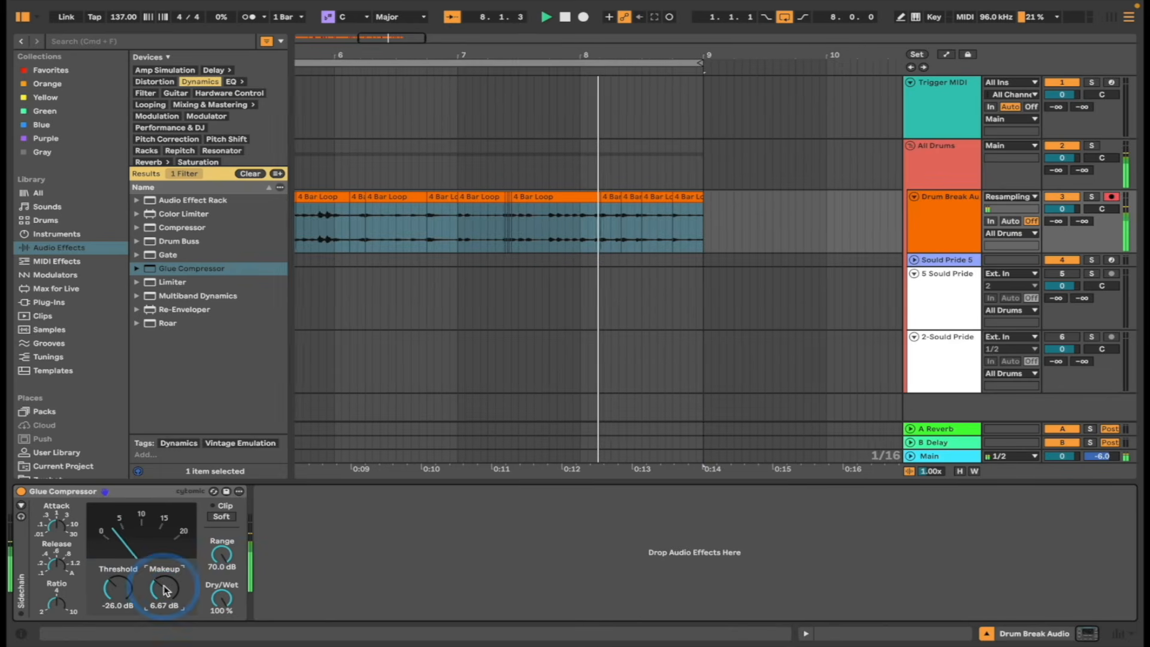
left_click(231, 519)
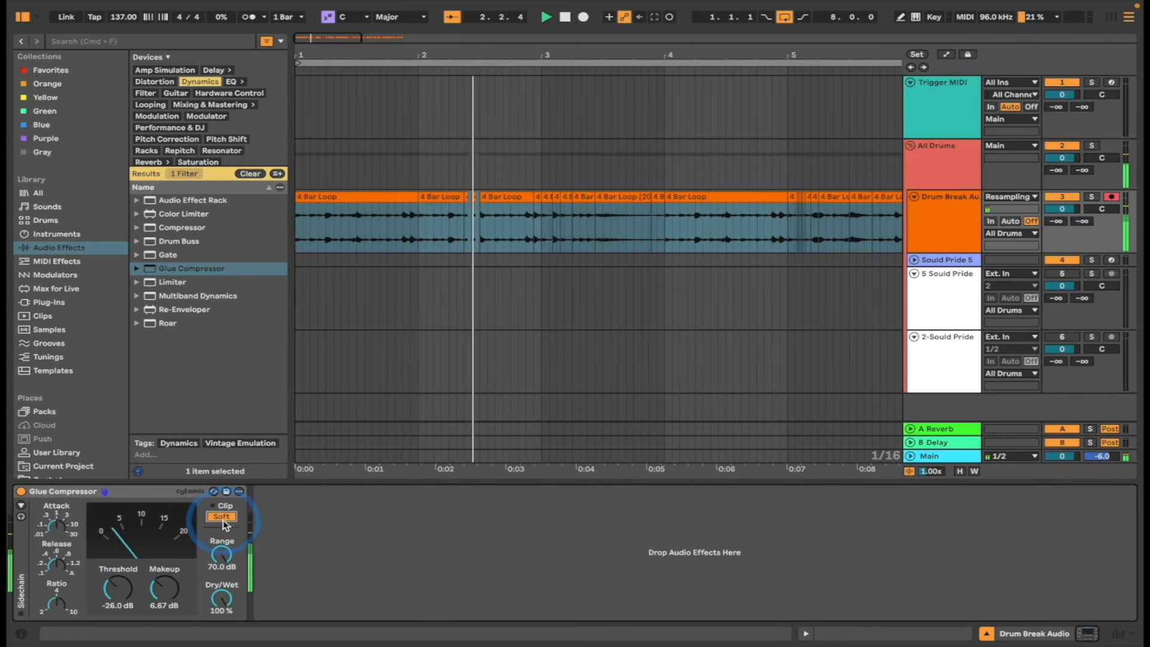
- Send the All Drums group to the reverb at -19.4 dB and set the Glue Compressor's Threshold to -22.5 dB
left_click(505, 445)
left_click(1012, 166)
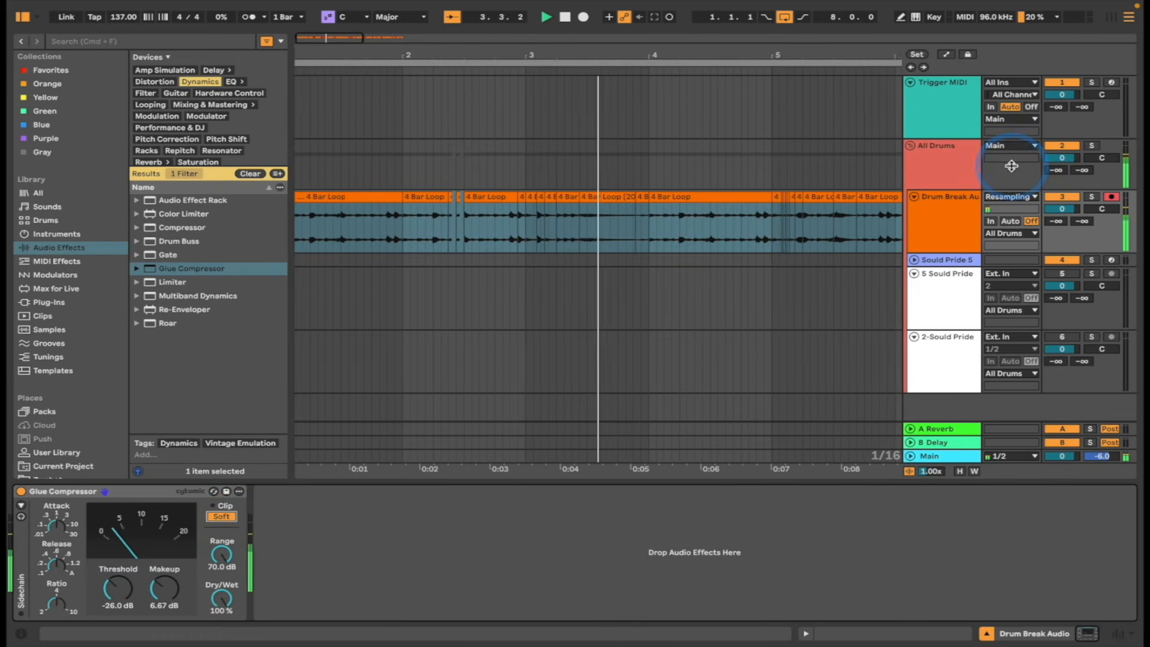
left_click(1057, 170)
left_click_drag(1057, 170, 1058, 170)
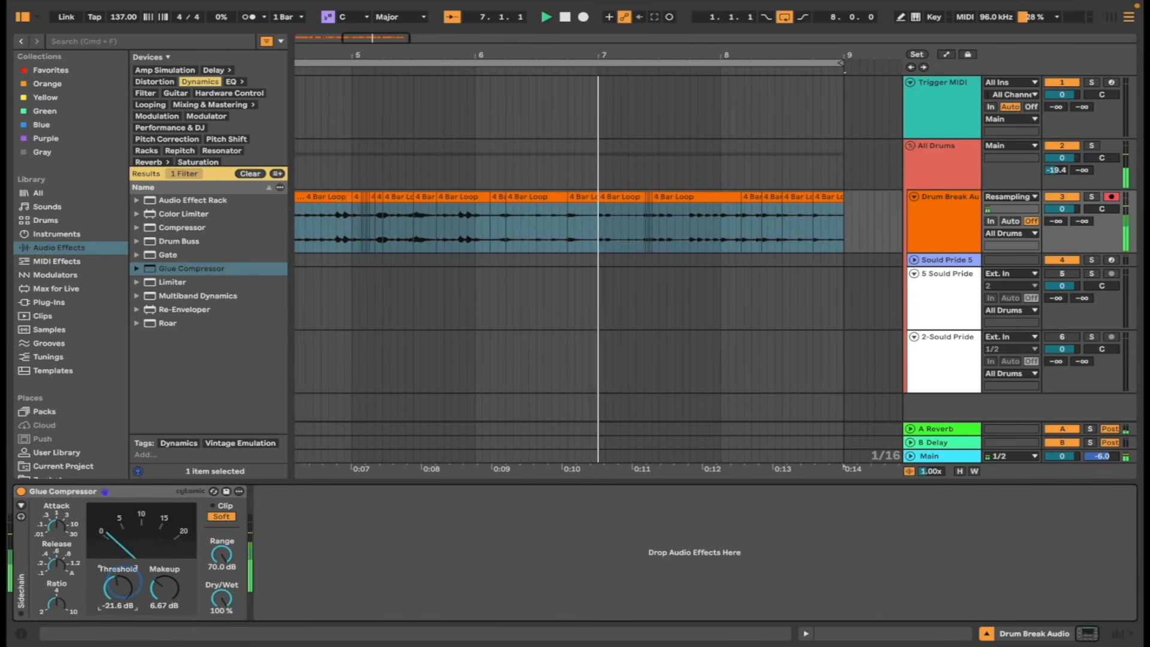
left_click_drag(123, 590, 126, 587)
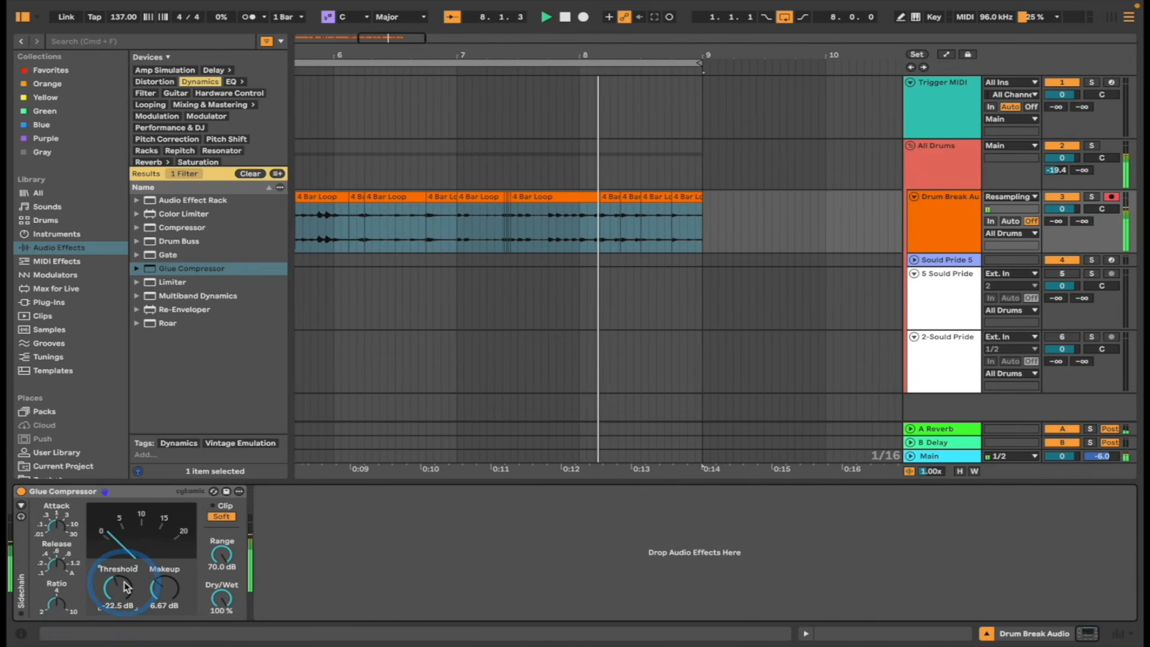
- Create a 1/16-long clip at 4.3.1 on the Trigger MIDI track with a Filter 1 note and play the loop
left_click(596, 198)
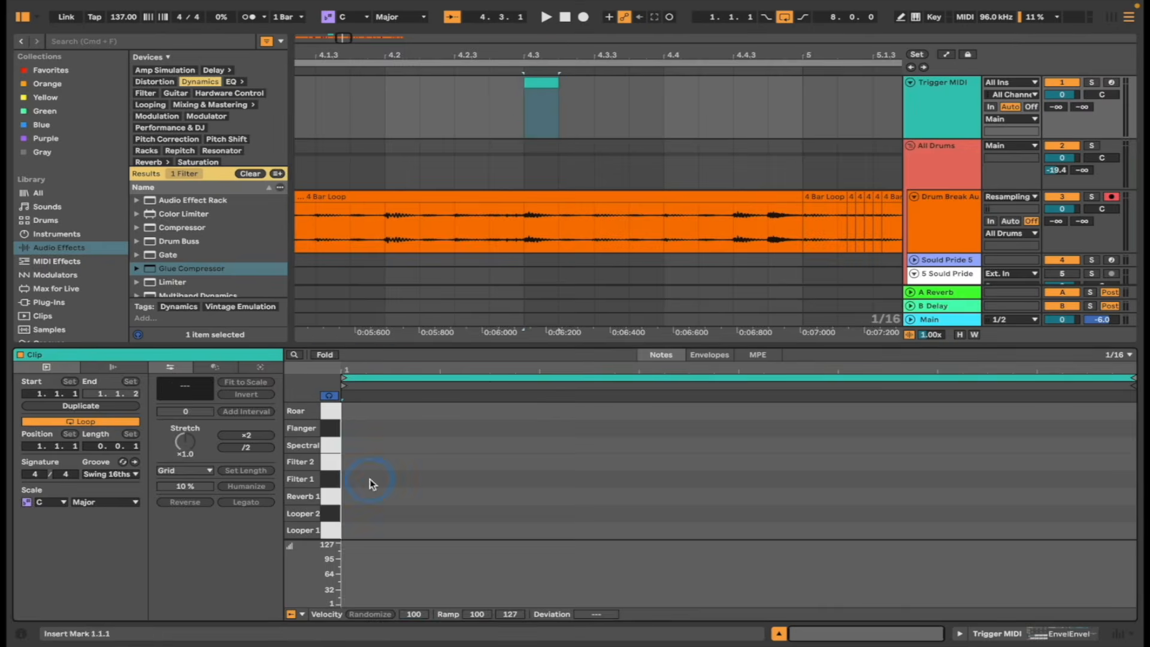
double_click(372, 479)
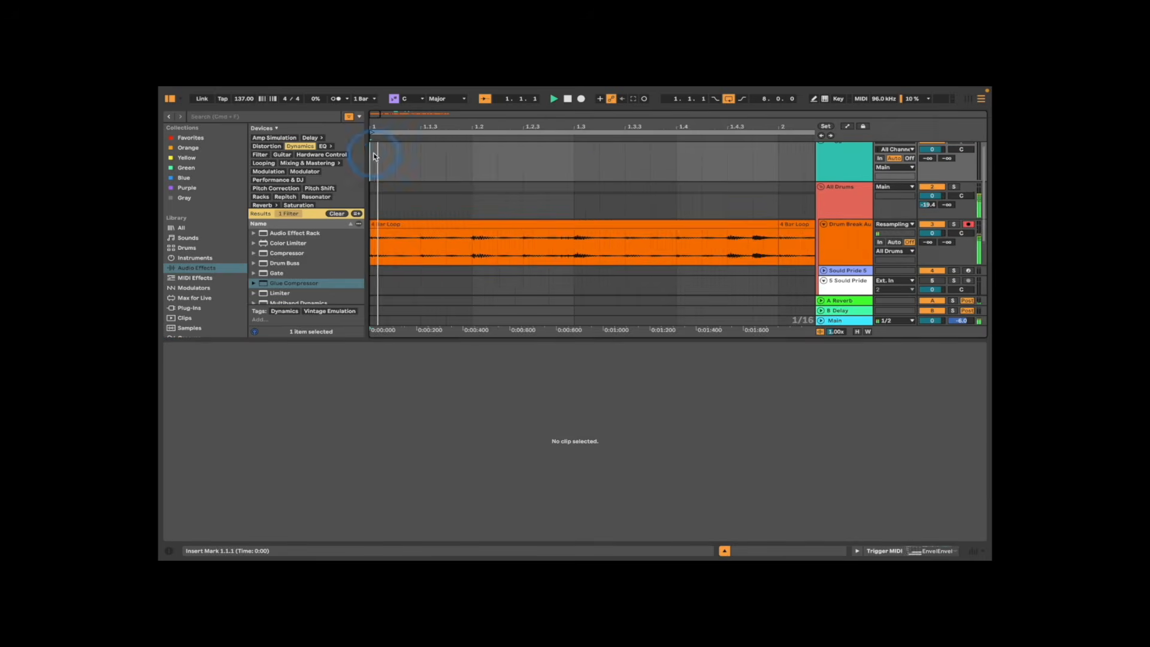
left_click(651, 154)
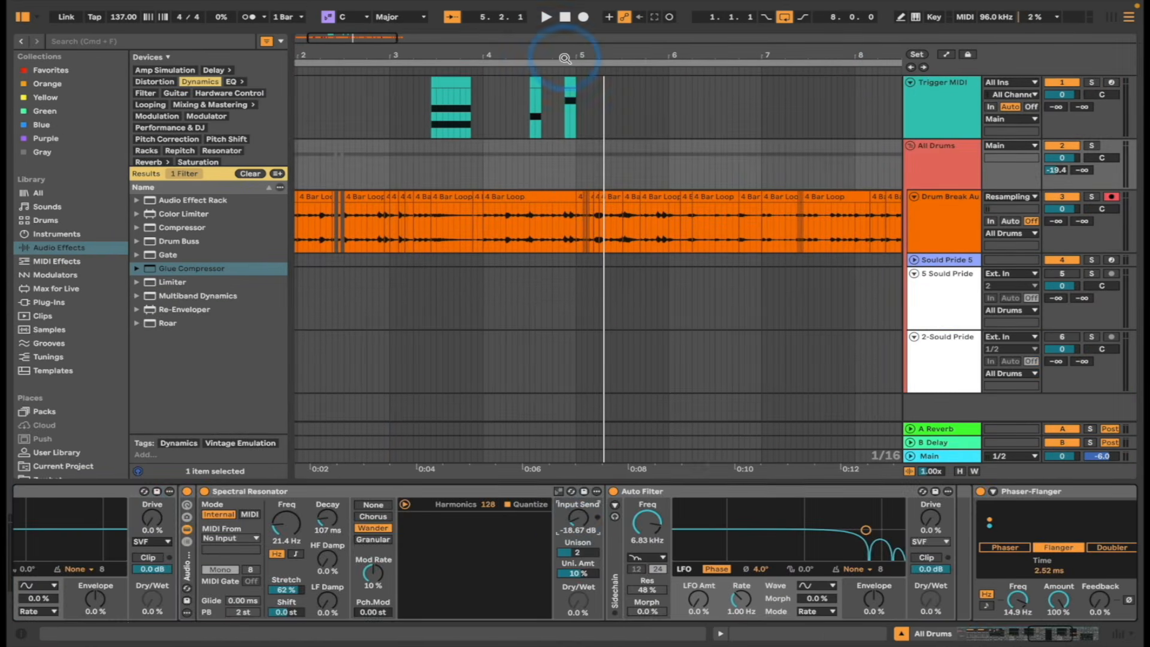
- Extend the trigger clip starting at 4.4.3 to 5.1.4 and add a one-beat trigger clip at 7.4.1 with Roar and Flanger notes
left_click(595, 89)
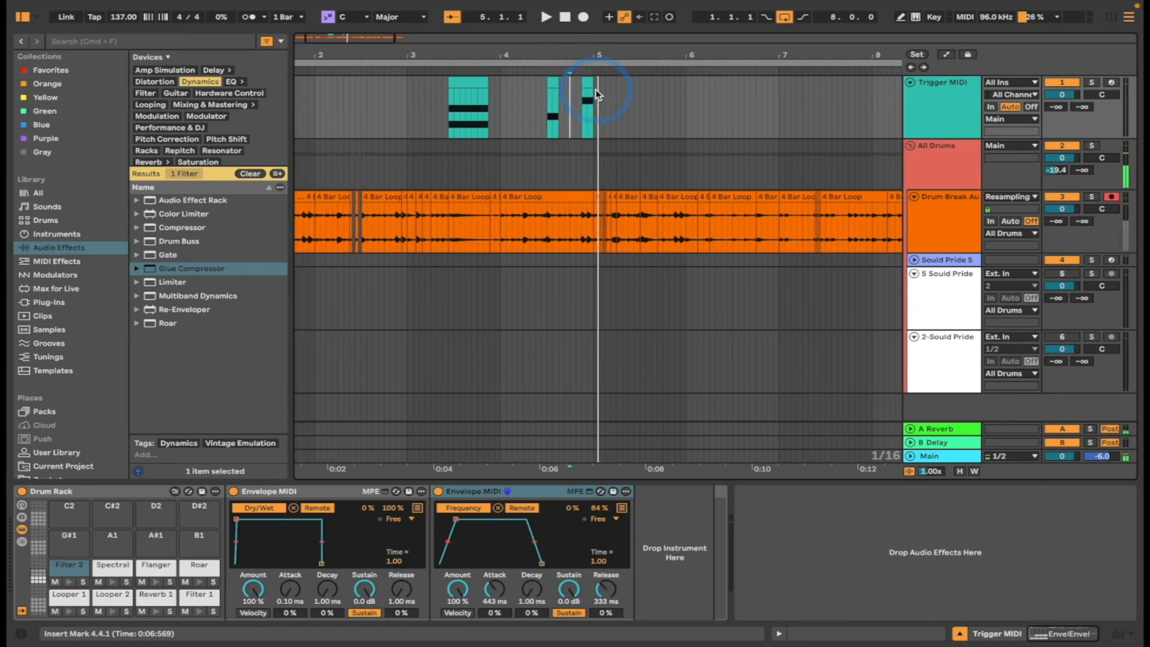
left_click(681, 89)
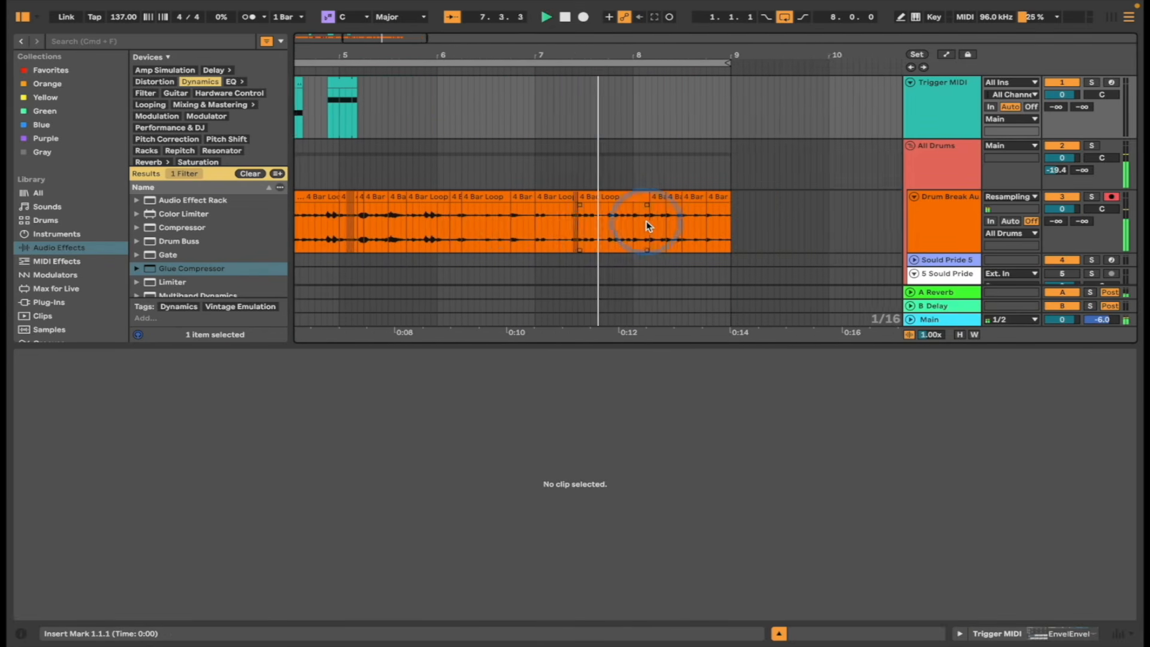
left_click(574, 122)
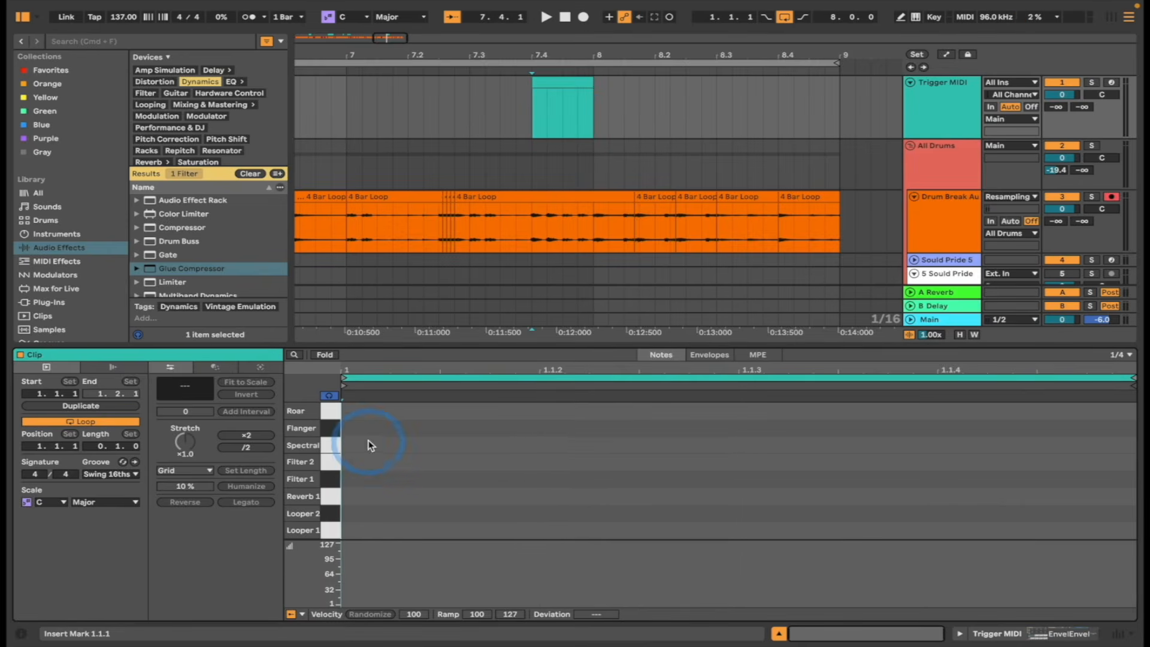
left_click(371, 424)
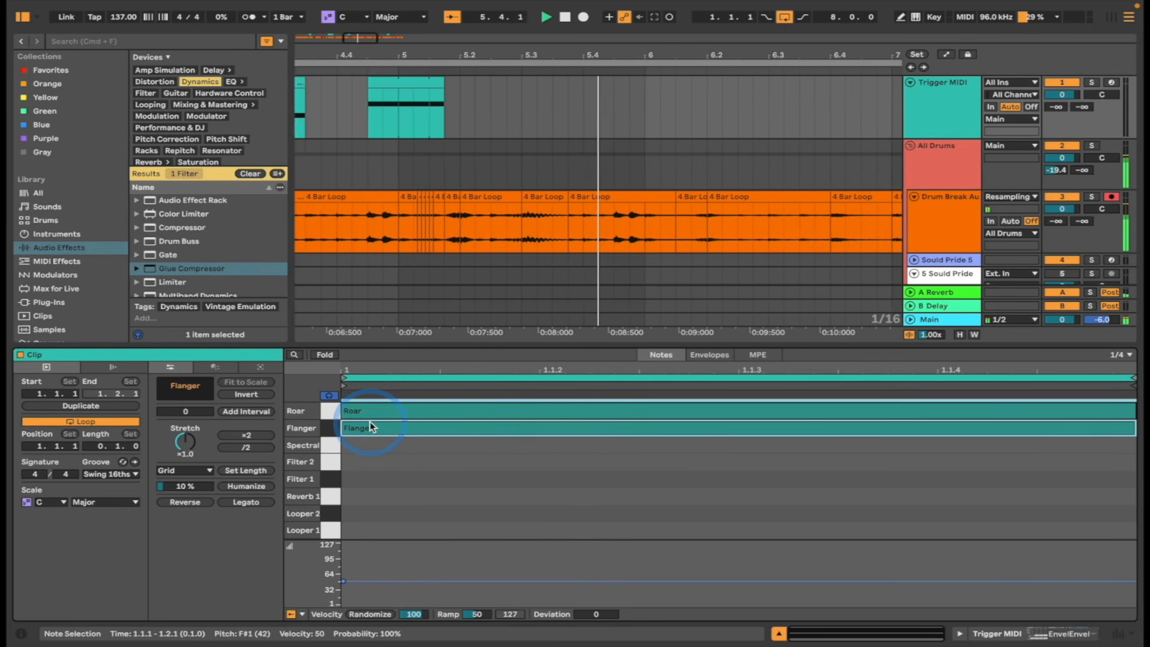
left_click(779, 632)
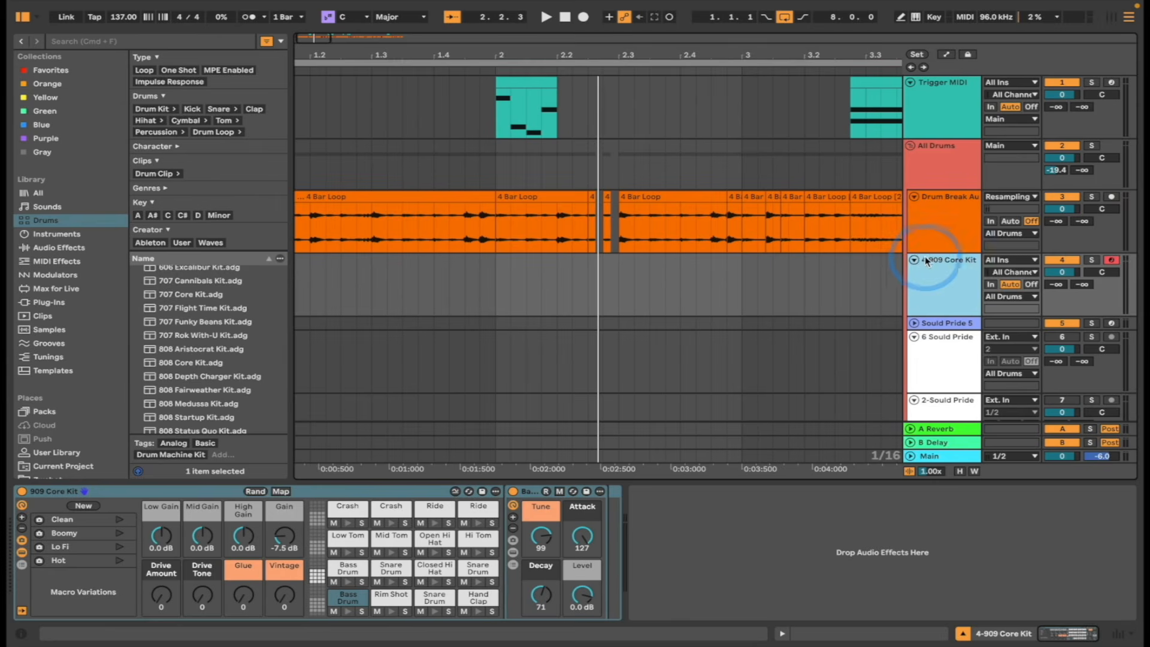
- Create a one-bar clip on the 909 Core Kit track in the Session view with a Ride note on every beat
left_click(939, 259)
key("Tab")
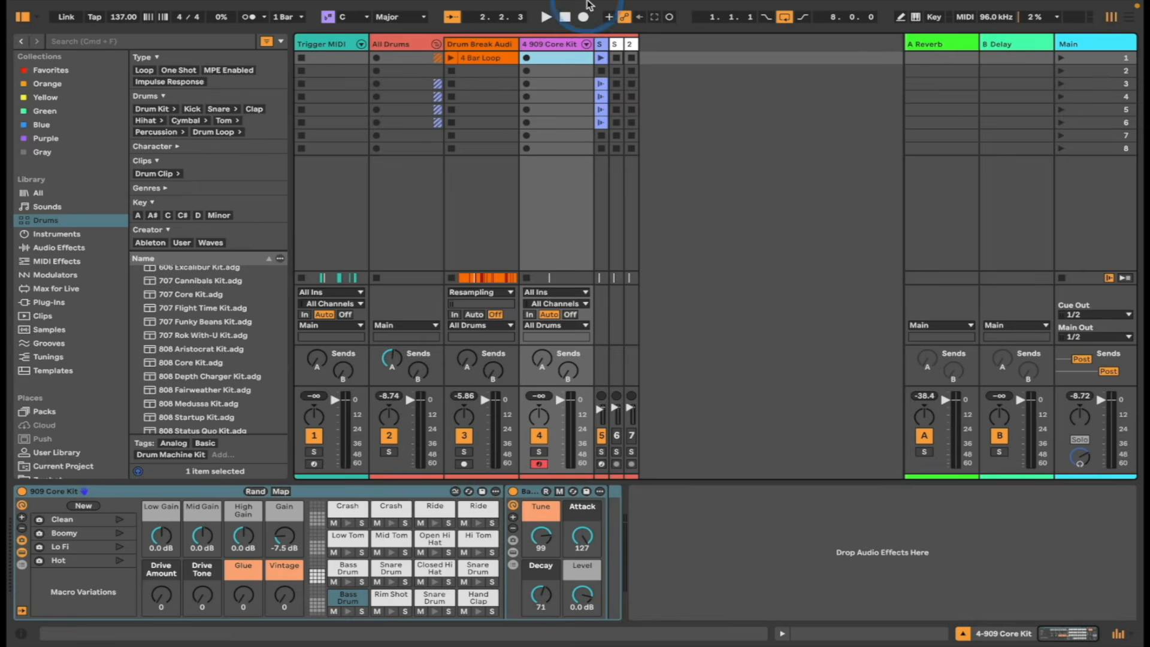
double_click(543, 57)
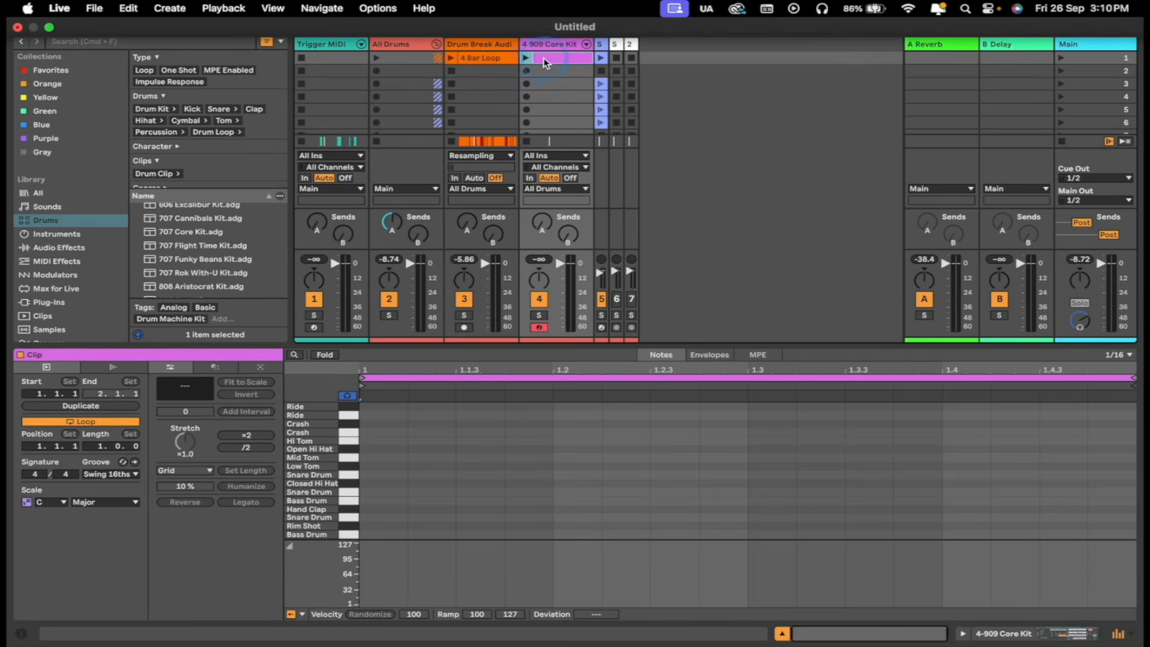
double_click(383, 415)
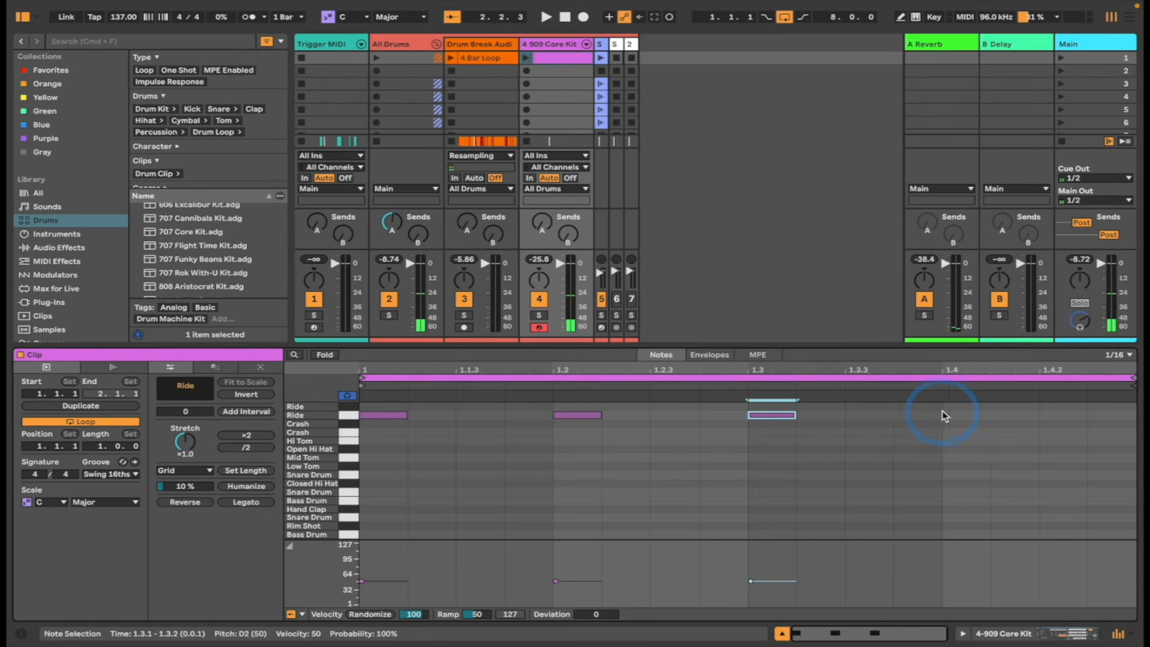
- Place the ride clip across bars 1 to 8 of the arrangement, with its reverb send at 0 dB and panning at 14R
left_click_drag(552, 61, 633, 258)
key("Tab")
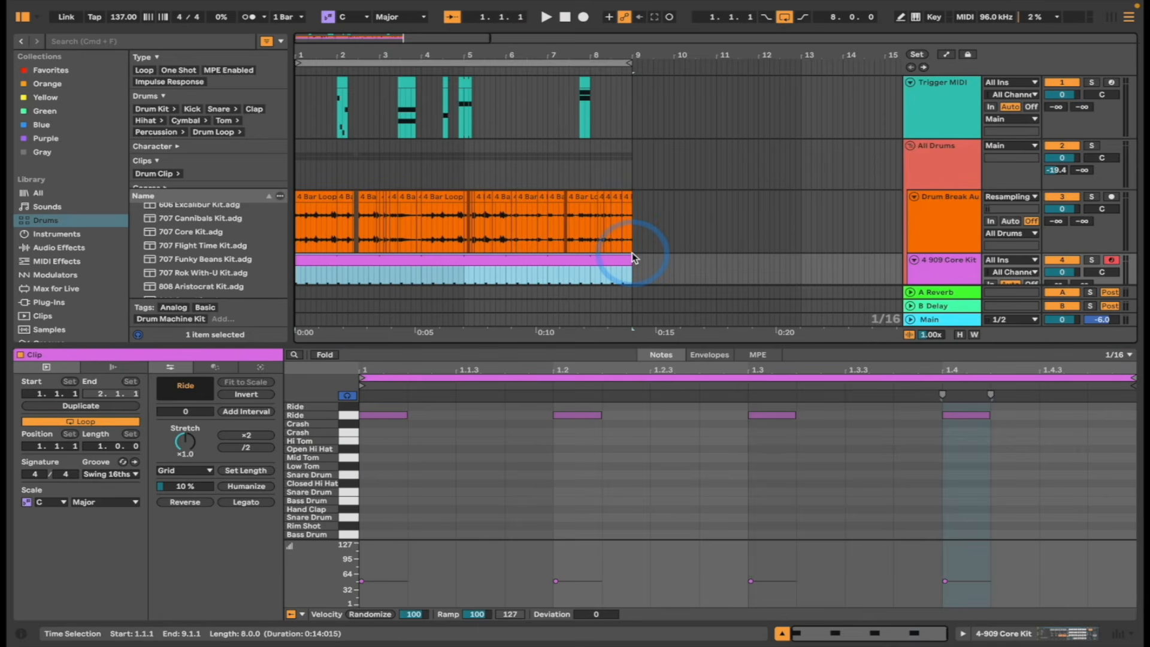
scroll(1081, 168, "down", 4)
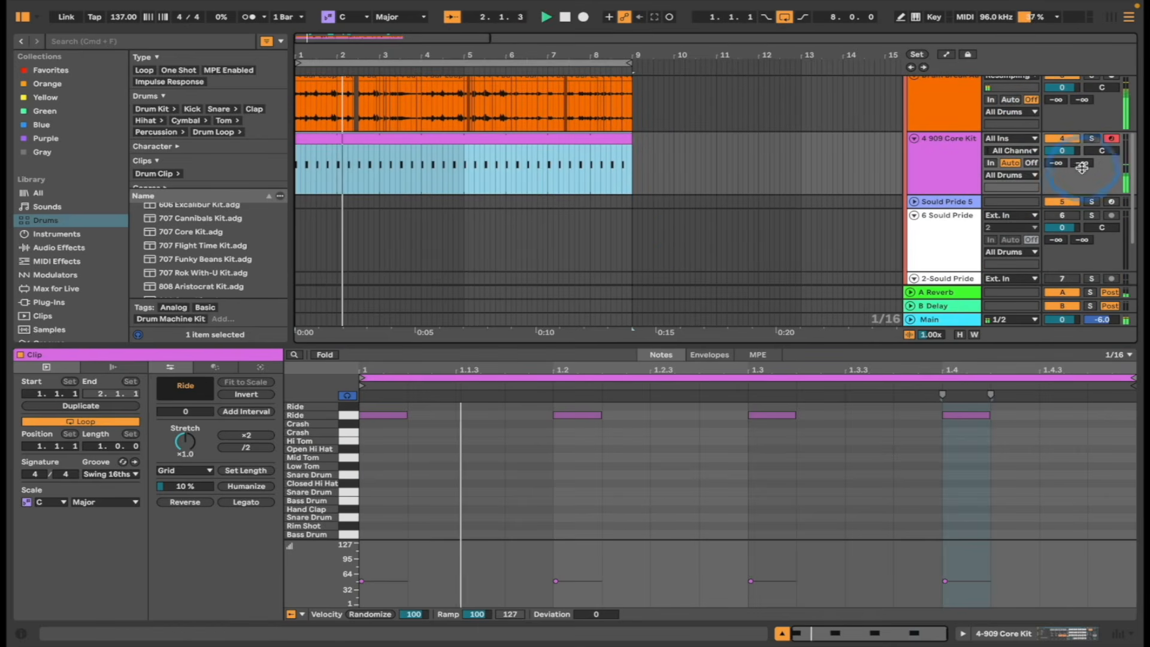
left_click(1055, 162)
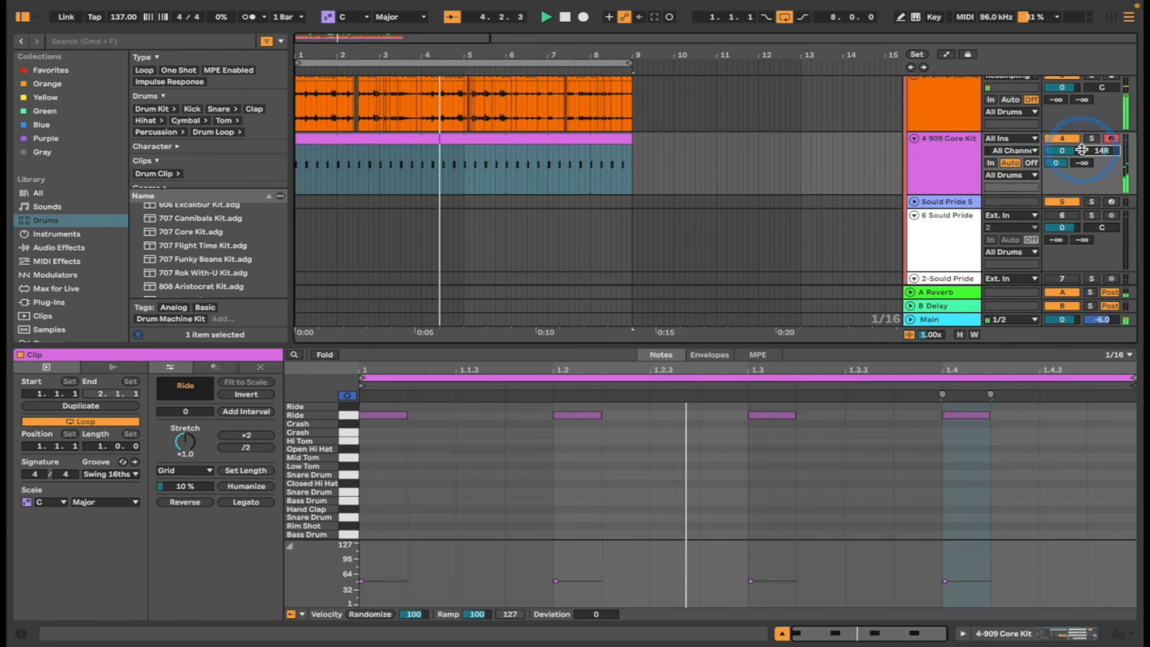
- Select the All Drums group and resample the eight-bar drum pattern onto a new audio track
scroll(1069, 150, "up", 4)
double_click(954, 147)
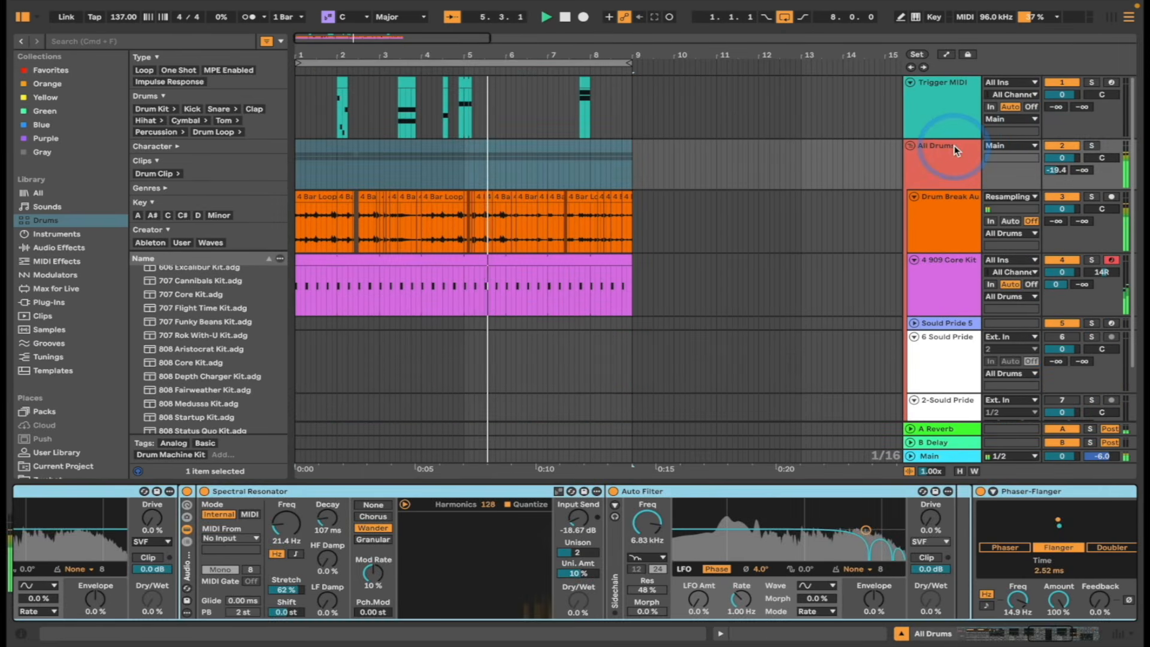
left_click(556, 22)
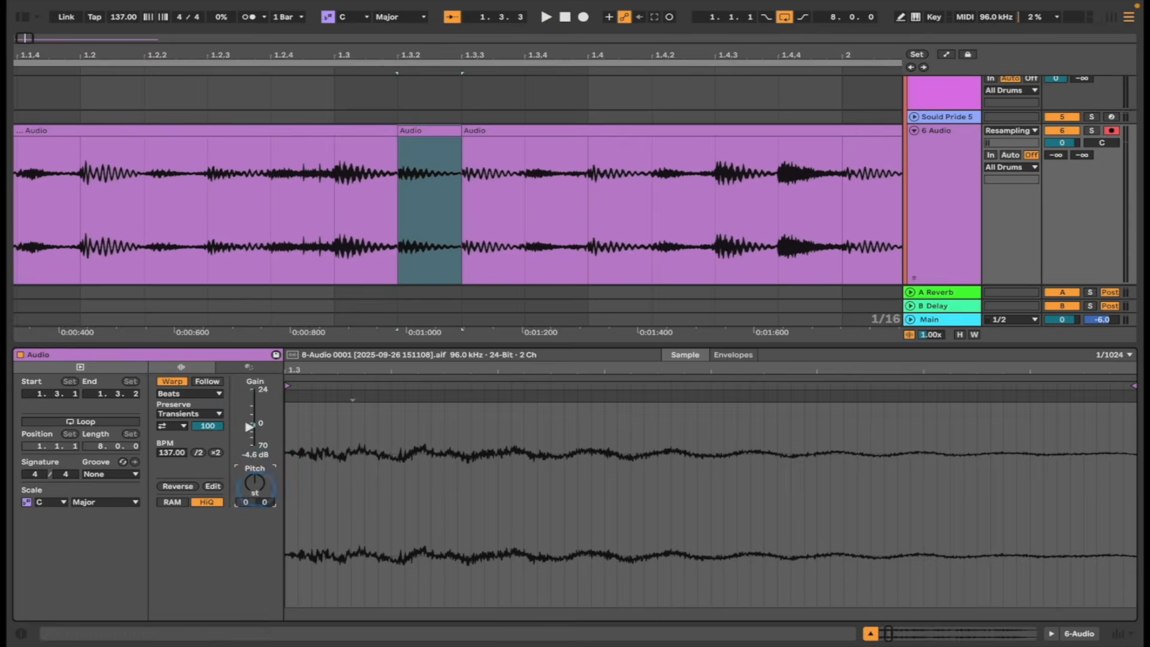
- Pitch the resampled slice at 1.3.2 to -4 st, cut the audio at 4.4.3 and 5.1.4, and repeat a 1/16 slice at 8.2.1
left_click(146, 148)
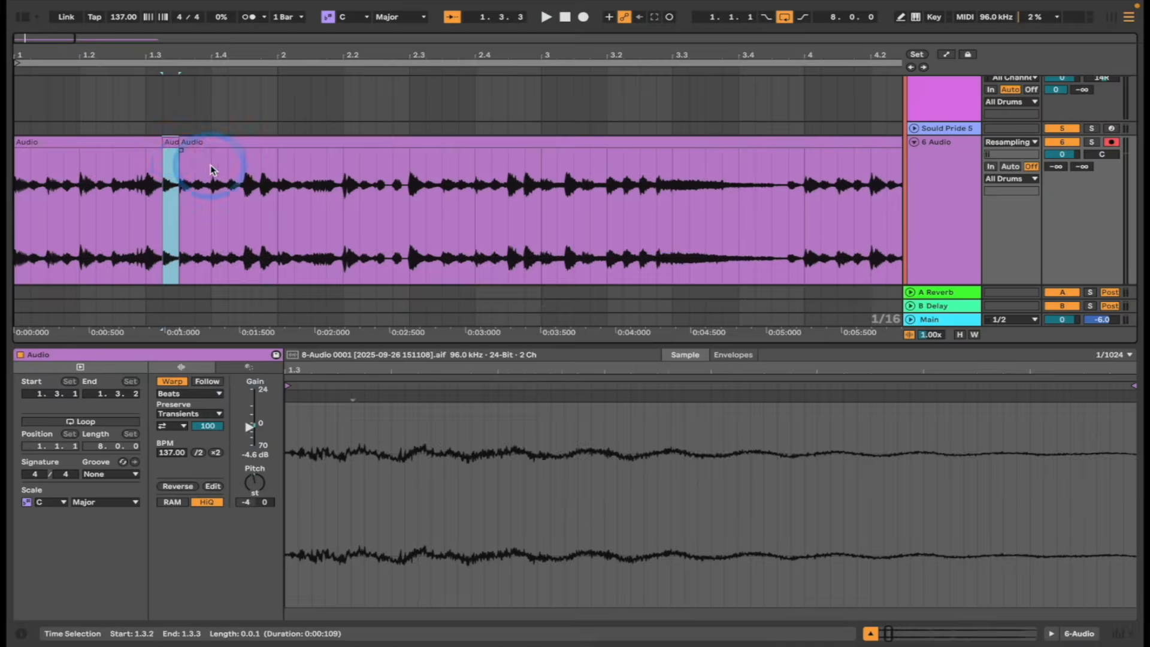
left_click(436, 187)
left_click(367, 264, "shift")
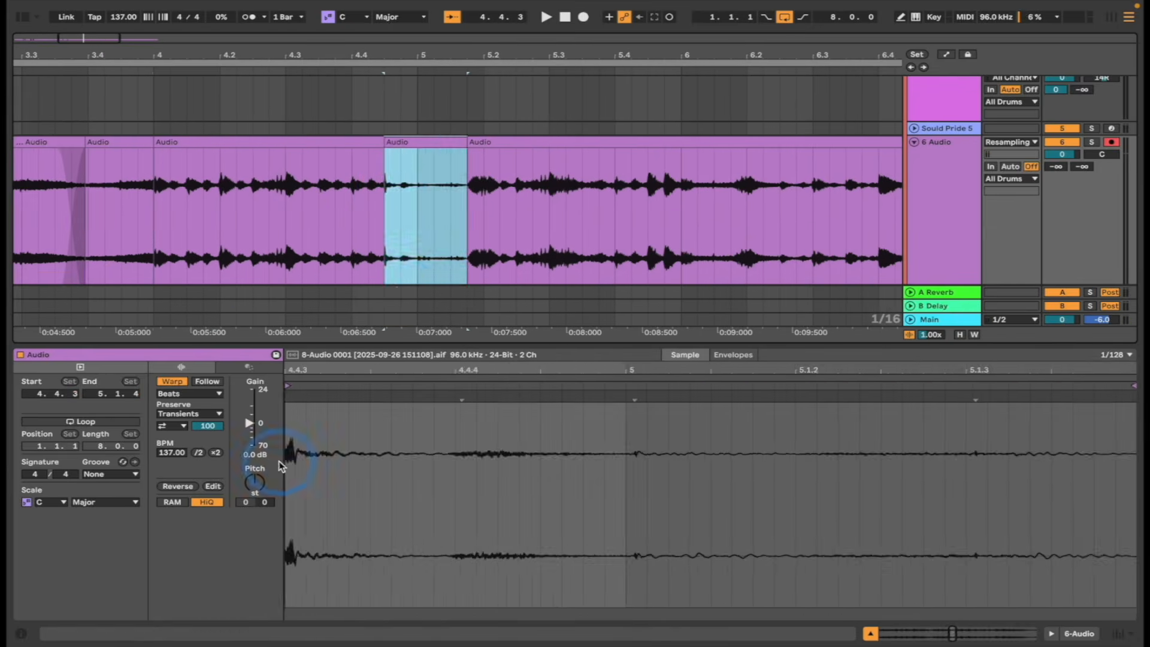
left_click_drag(439, 150, 455, 150)
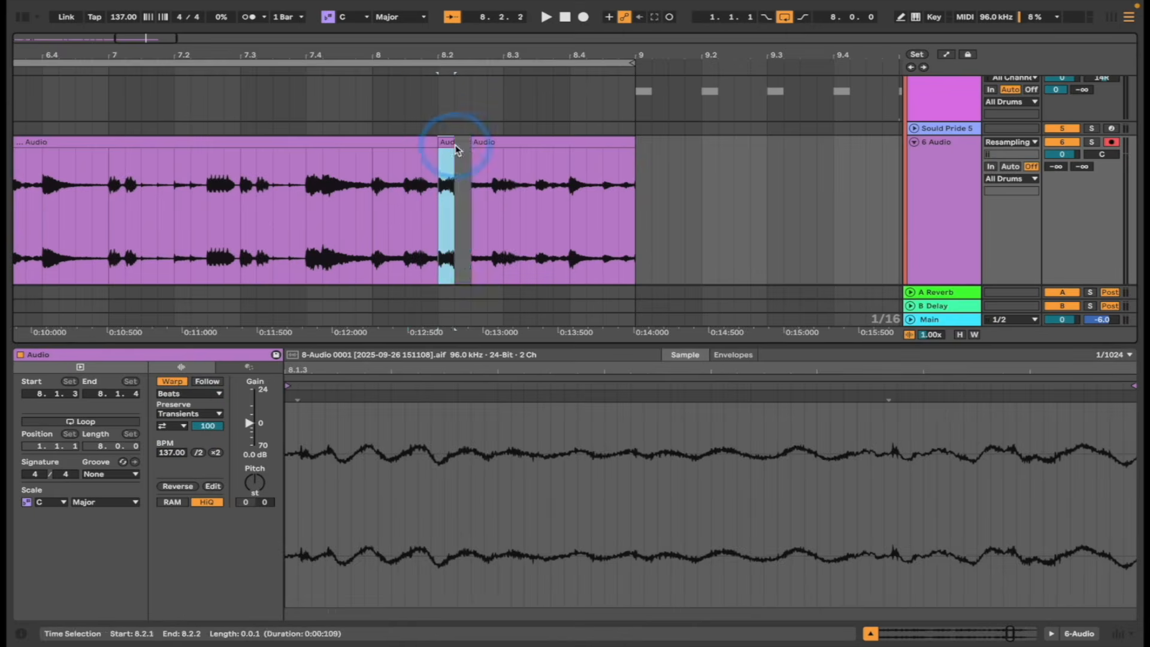
- Fill an eight-bar trigger clip from bar 1 with effect notes and record the result by resampling onto a new audio track
left_click(486, 363)
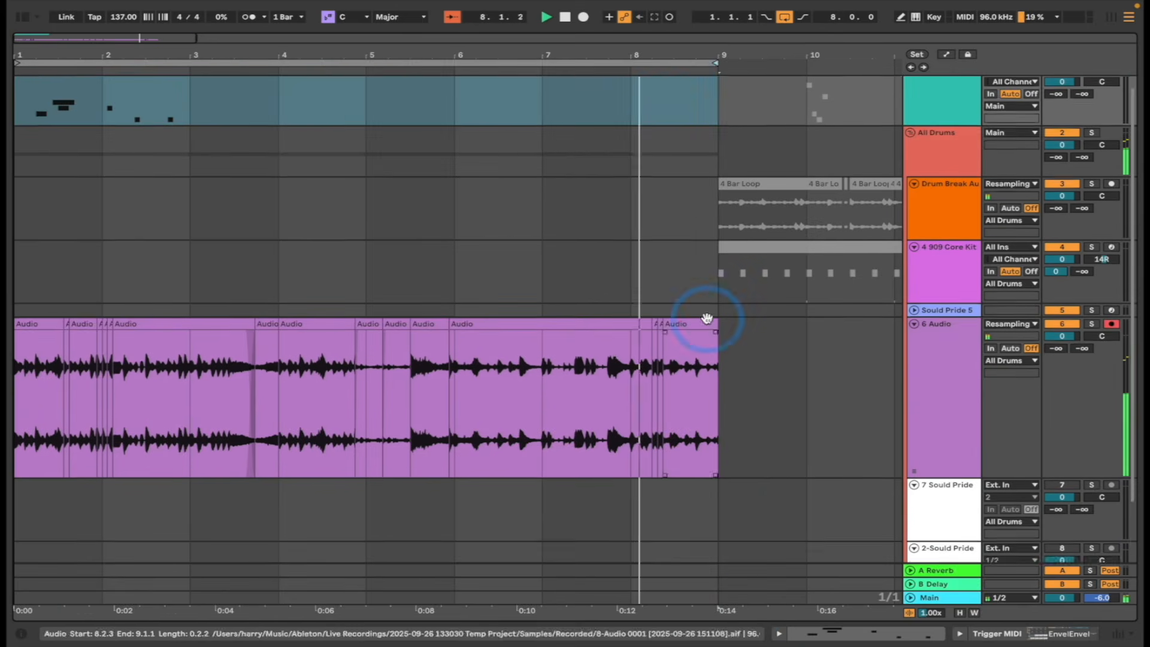
scroll(705, 321, "down", 4)
left_click(583, 17)
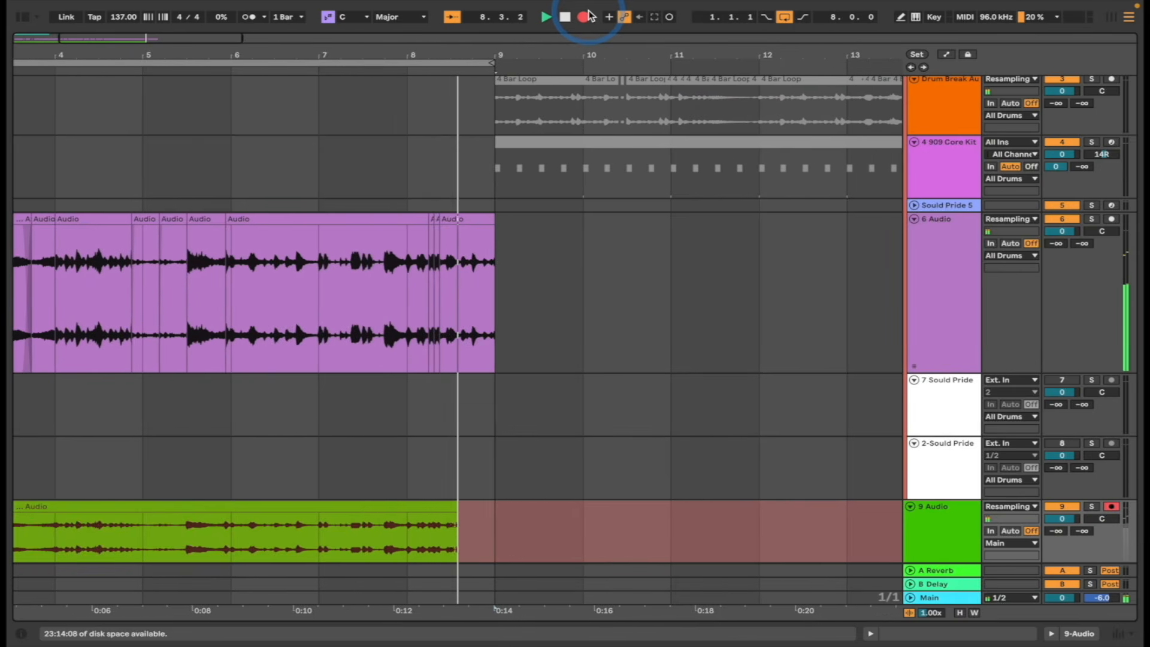
key("space")
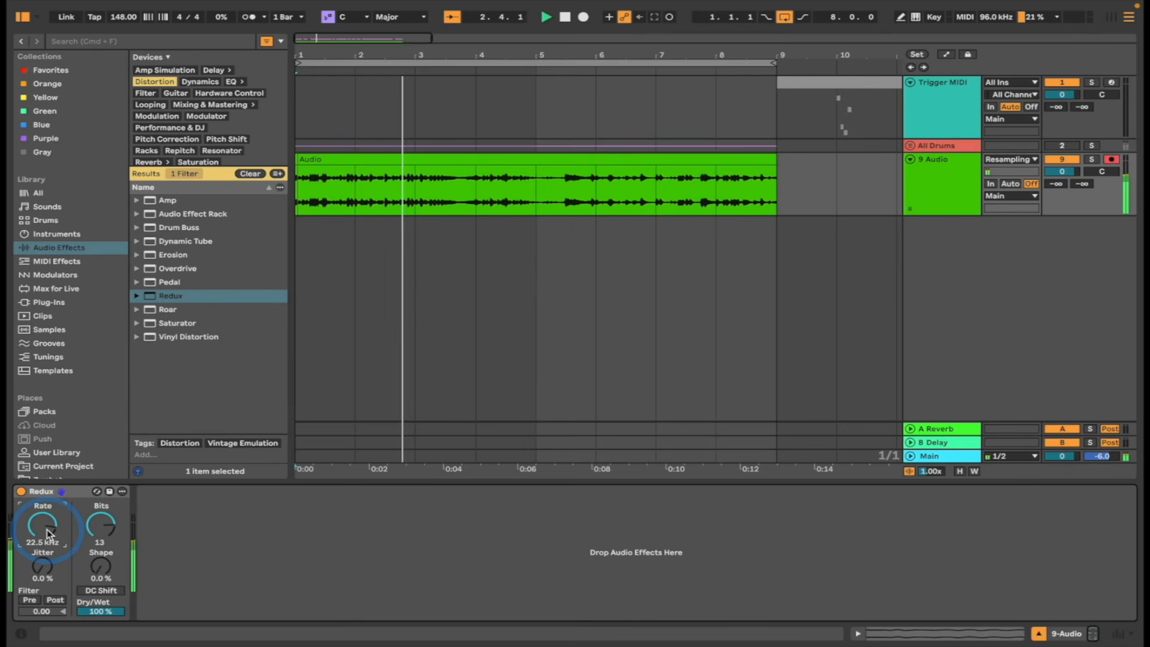
- Add an Operator instrument from the instrument library as a new track beneath the resampled drums
left_click(82, 234)
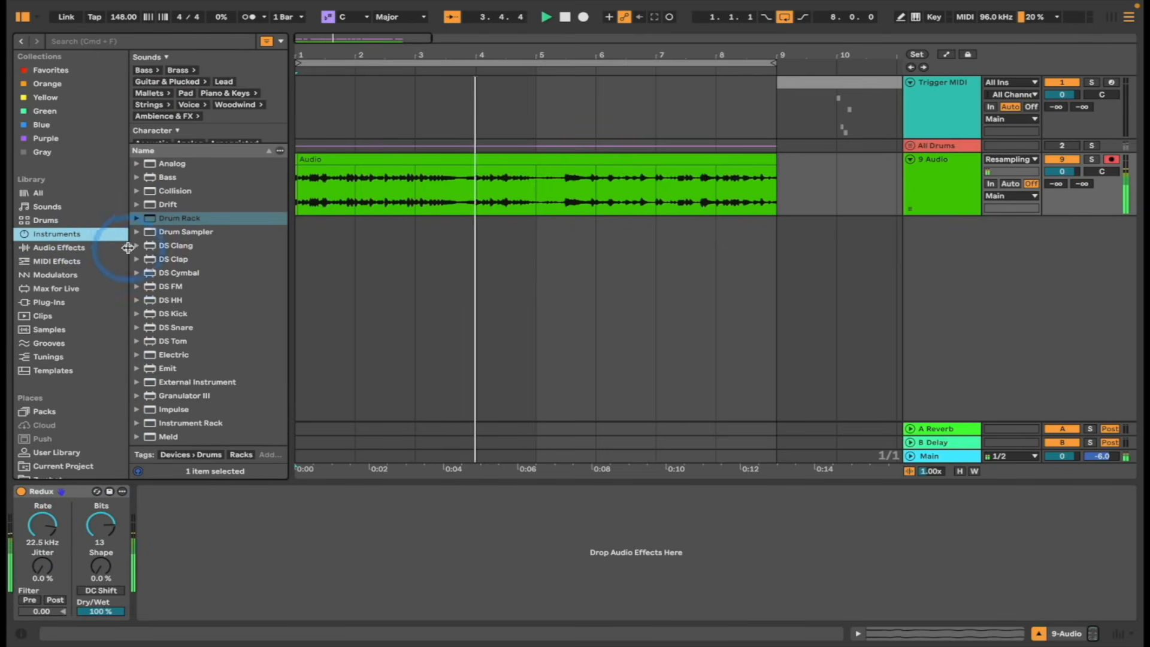
scroll(156, 264, "down", 3)
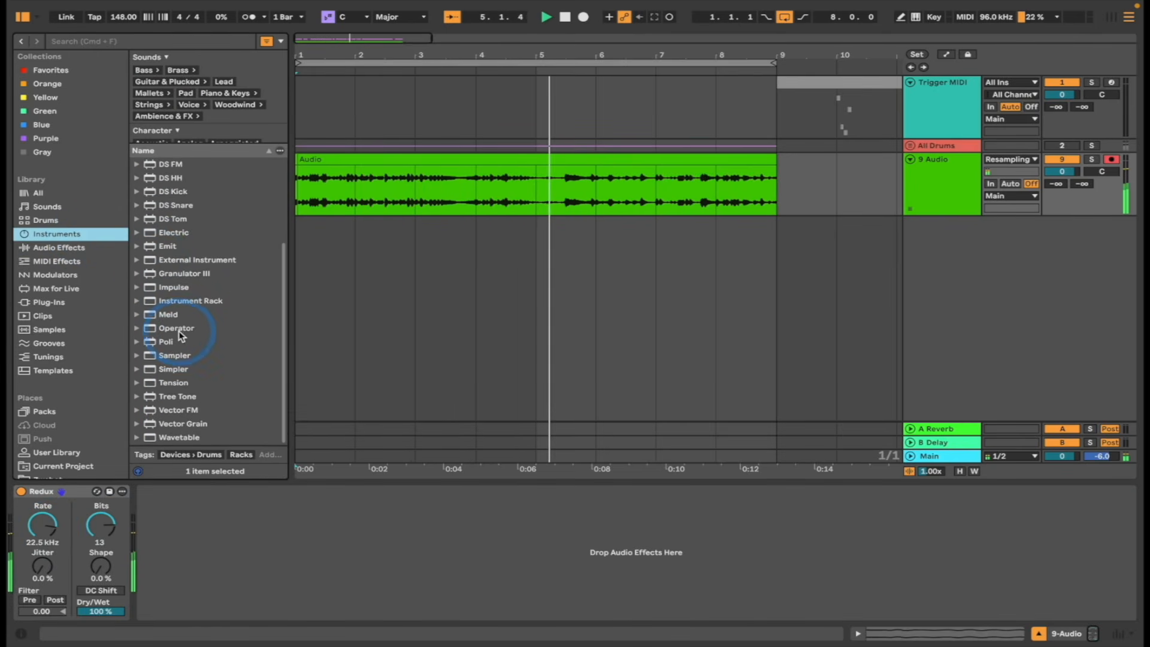
left_click_drag(171, 328, 334, 222)
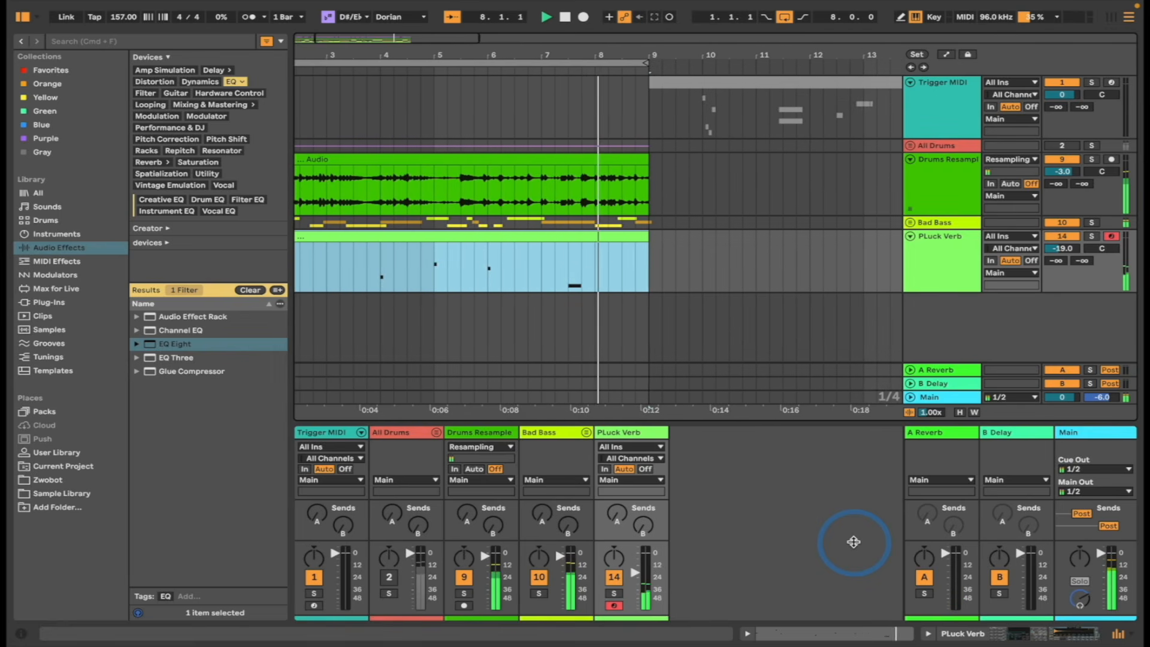
- Resample the eight-bar mix of drums, bass and pluck onto a new audio track and reverse the 1/16 slice at 1.4.4
left_click(582, 18)
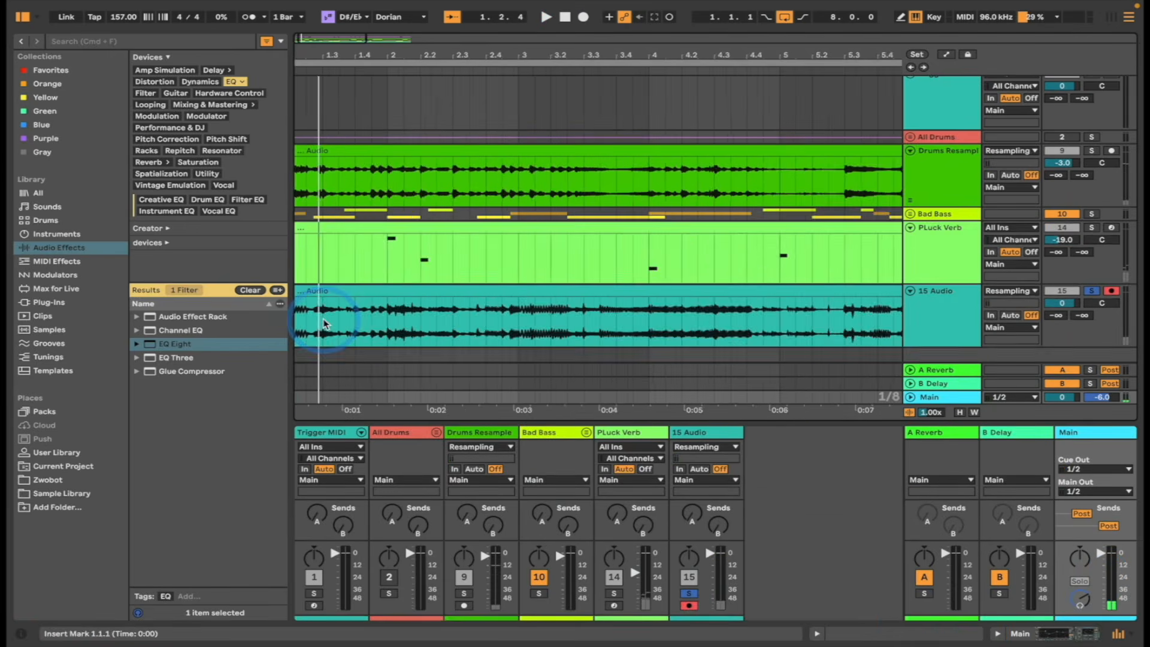
left_click(309, 393)
left_click_drag(509, 364, 554, 363)
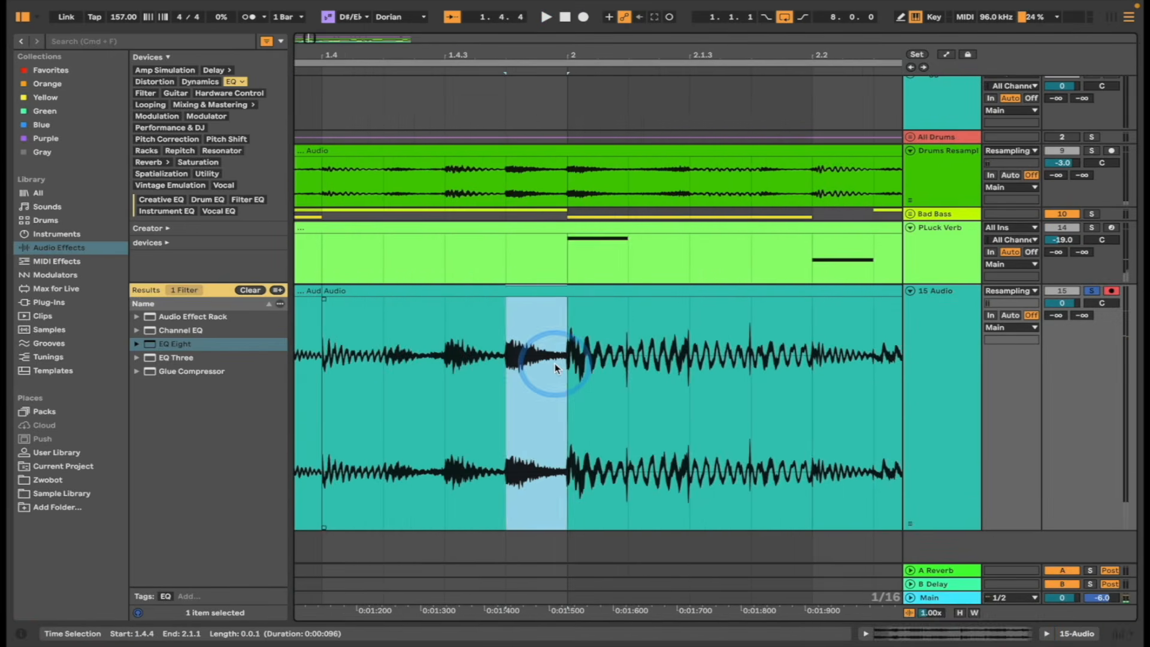
- Slice the resampled mix at 4.3 and duplicate the slice twice as triplet repeats up to bar 5
left_click(645, 373)
key("space")
left_click_drag(384, 346, 398, 346)
left_click(470, 367)
key("space")
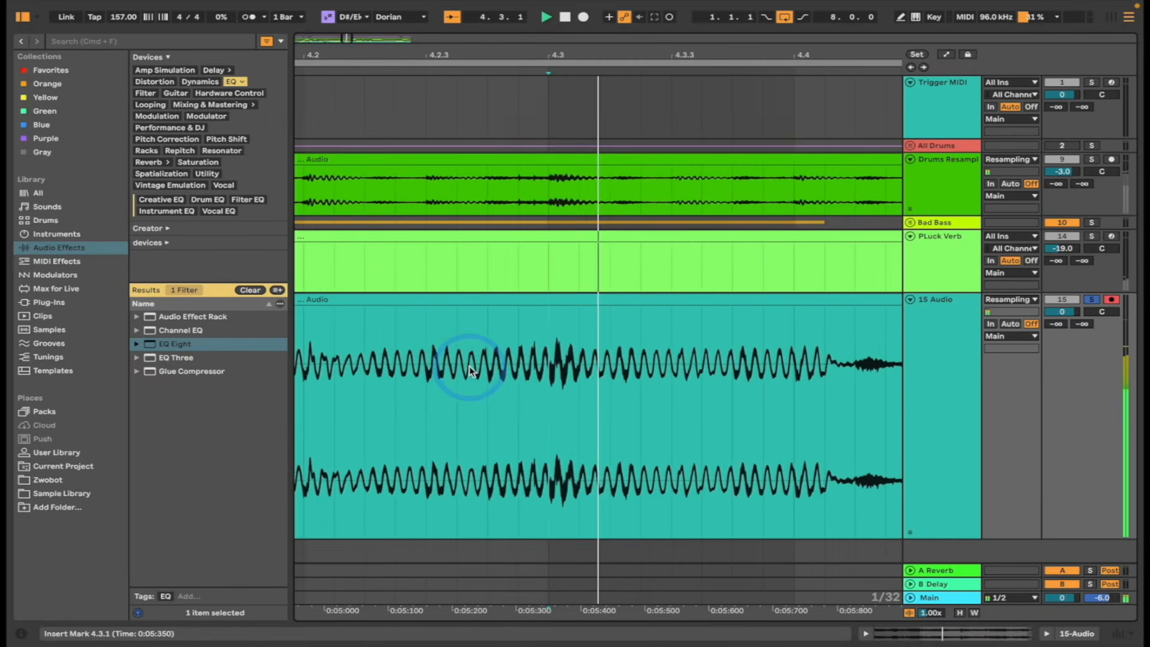
left_click(354, 300)
key("super+d")
key("super+d")
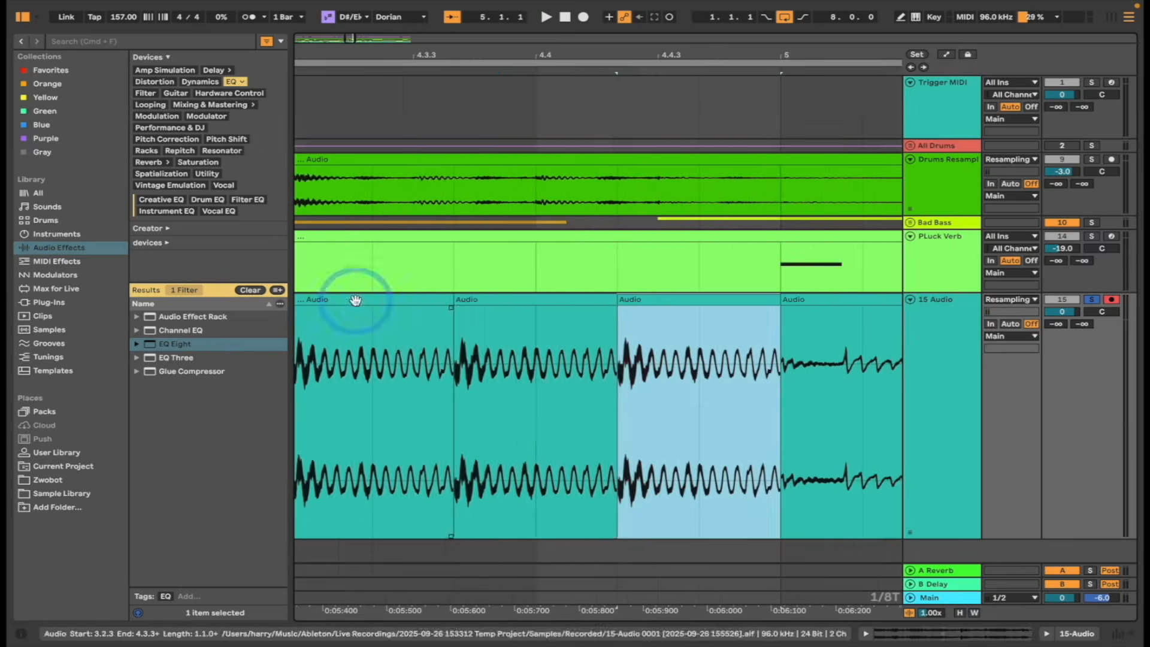
- Audition the resampled mix, chop its ending from 8.3.4, and isolate a short slice at 3.3.2
key("space")
left_click(529, 320)
key("space")
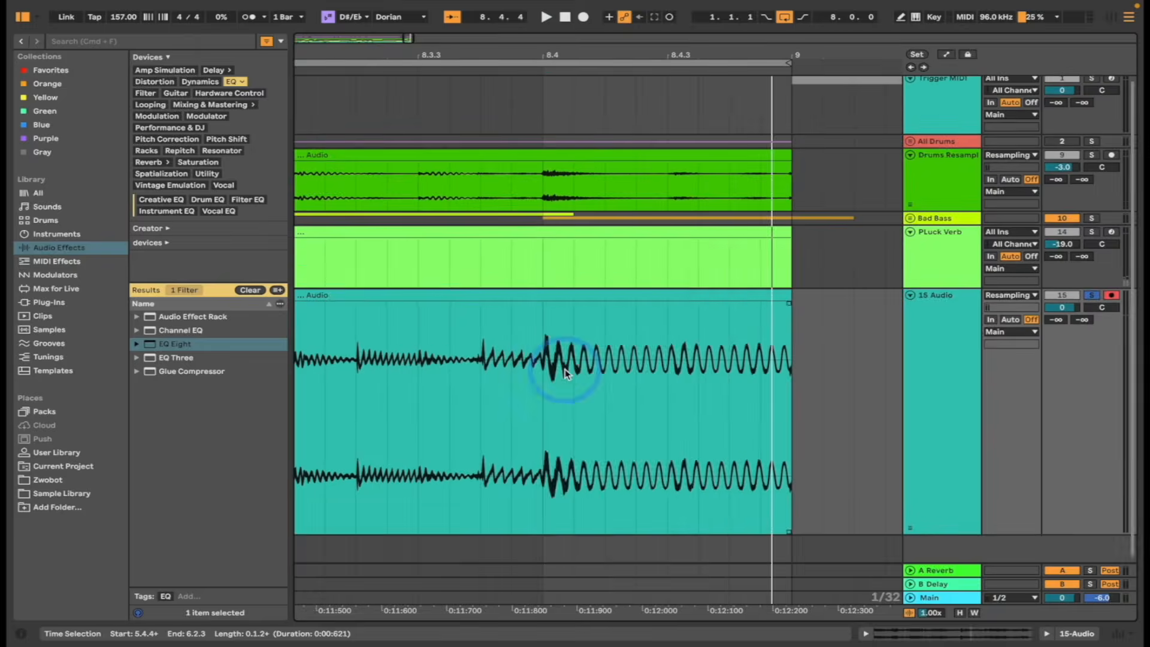
left_click(477, 327)
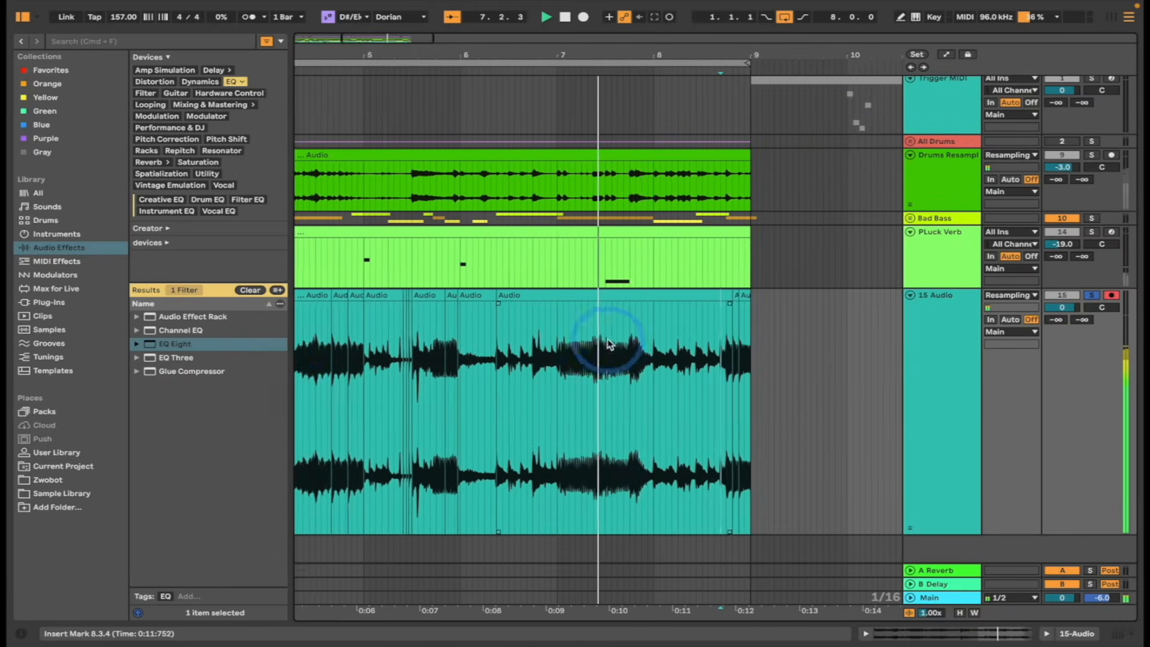
left_click(617, 296)
left_click(405, 380)
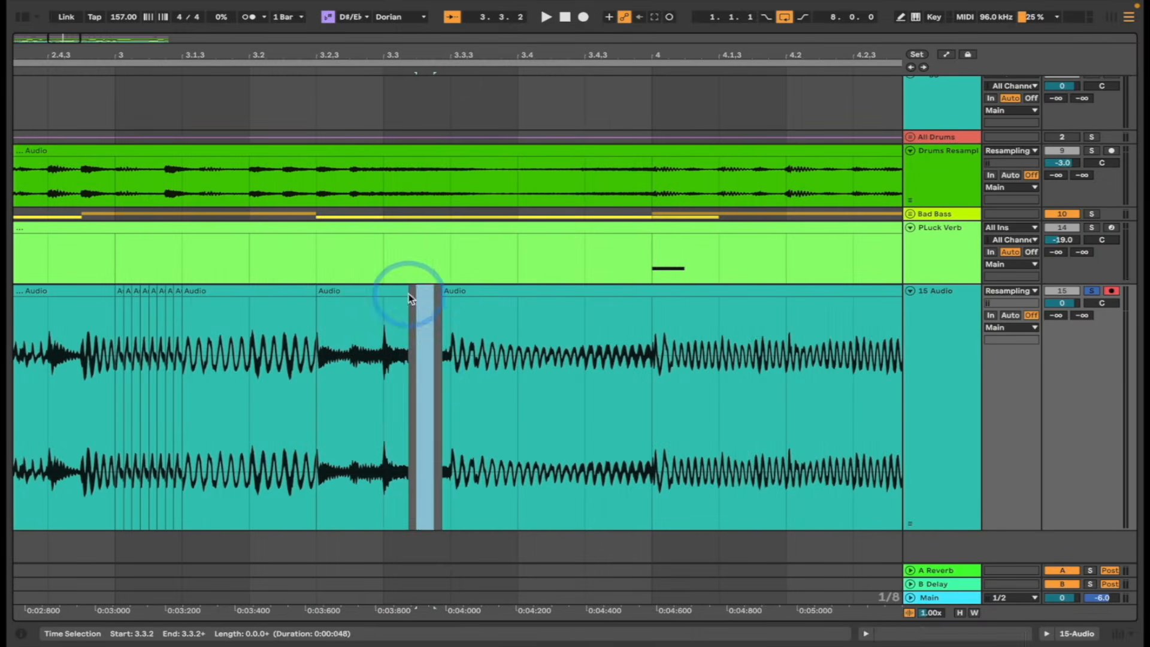
- Deactivate the drum resample and pluck clips and play back the chopped mix from the start
left_click(293, 390)
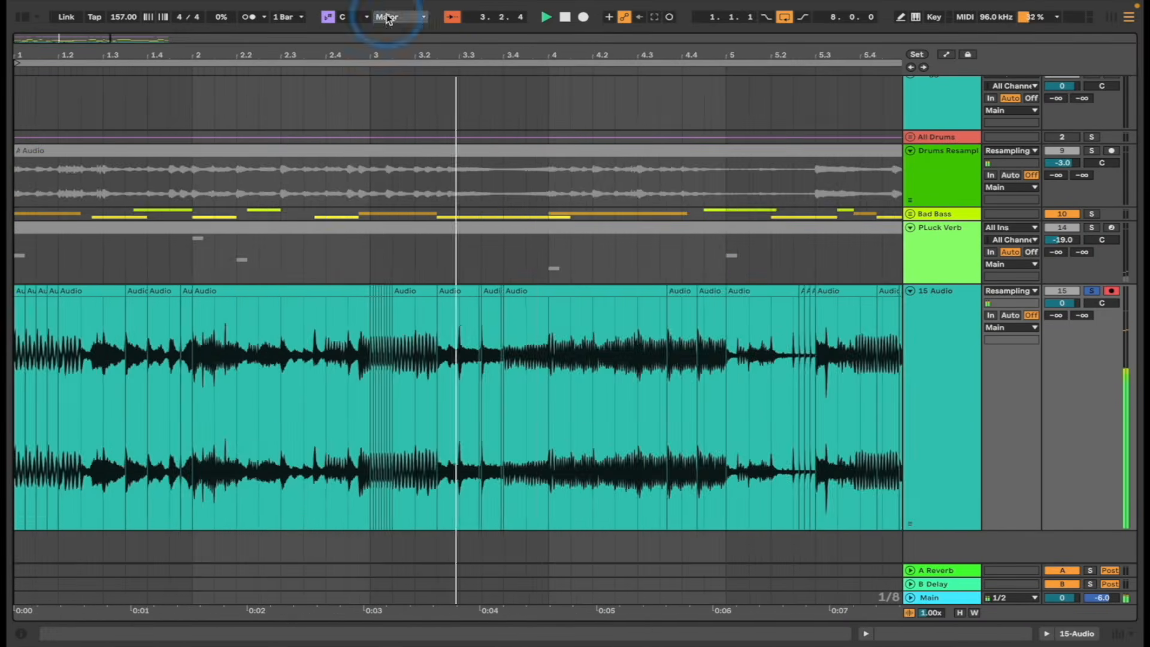
left_click(452, 17)
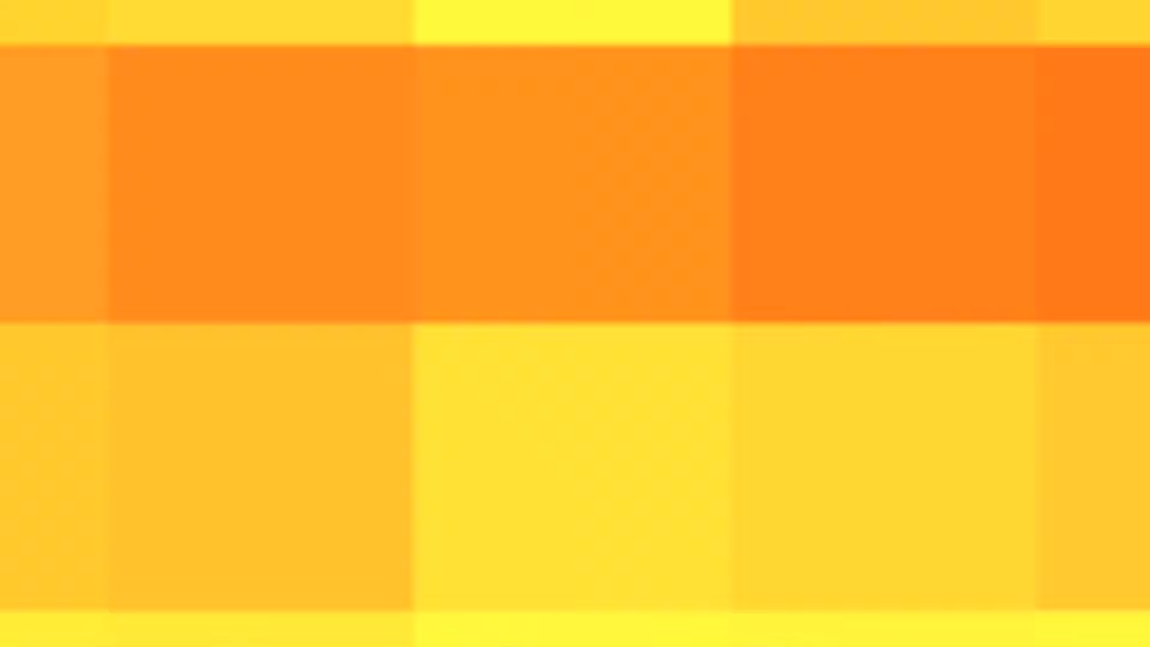
left_click(144, 610)
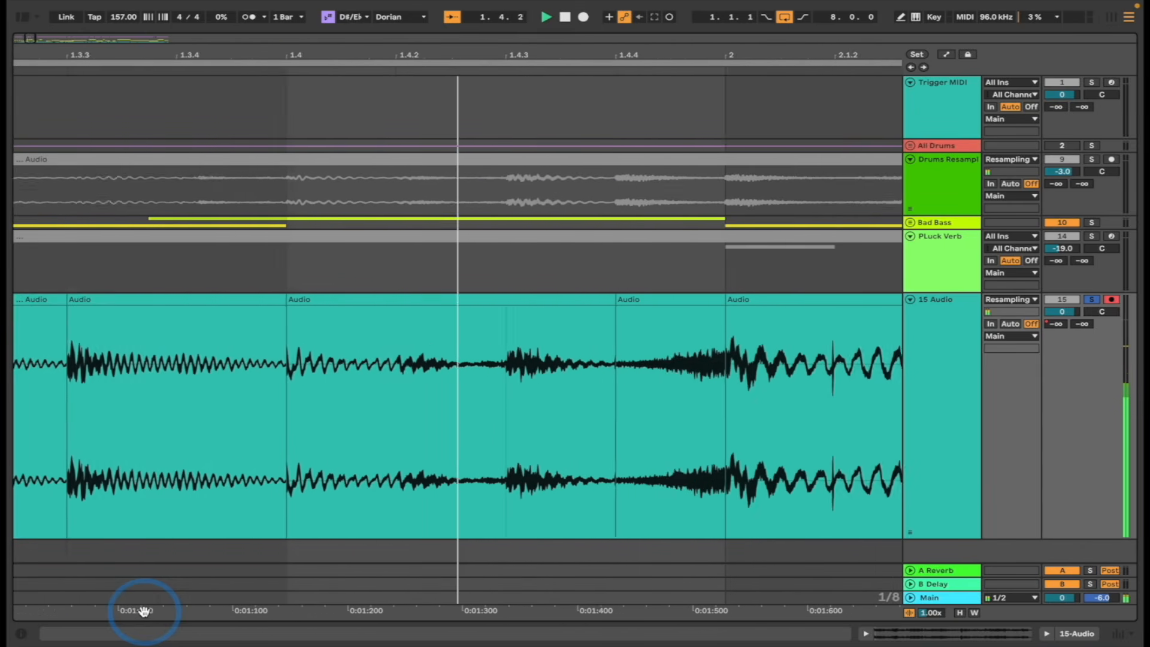